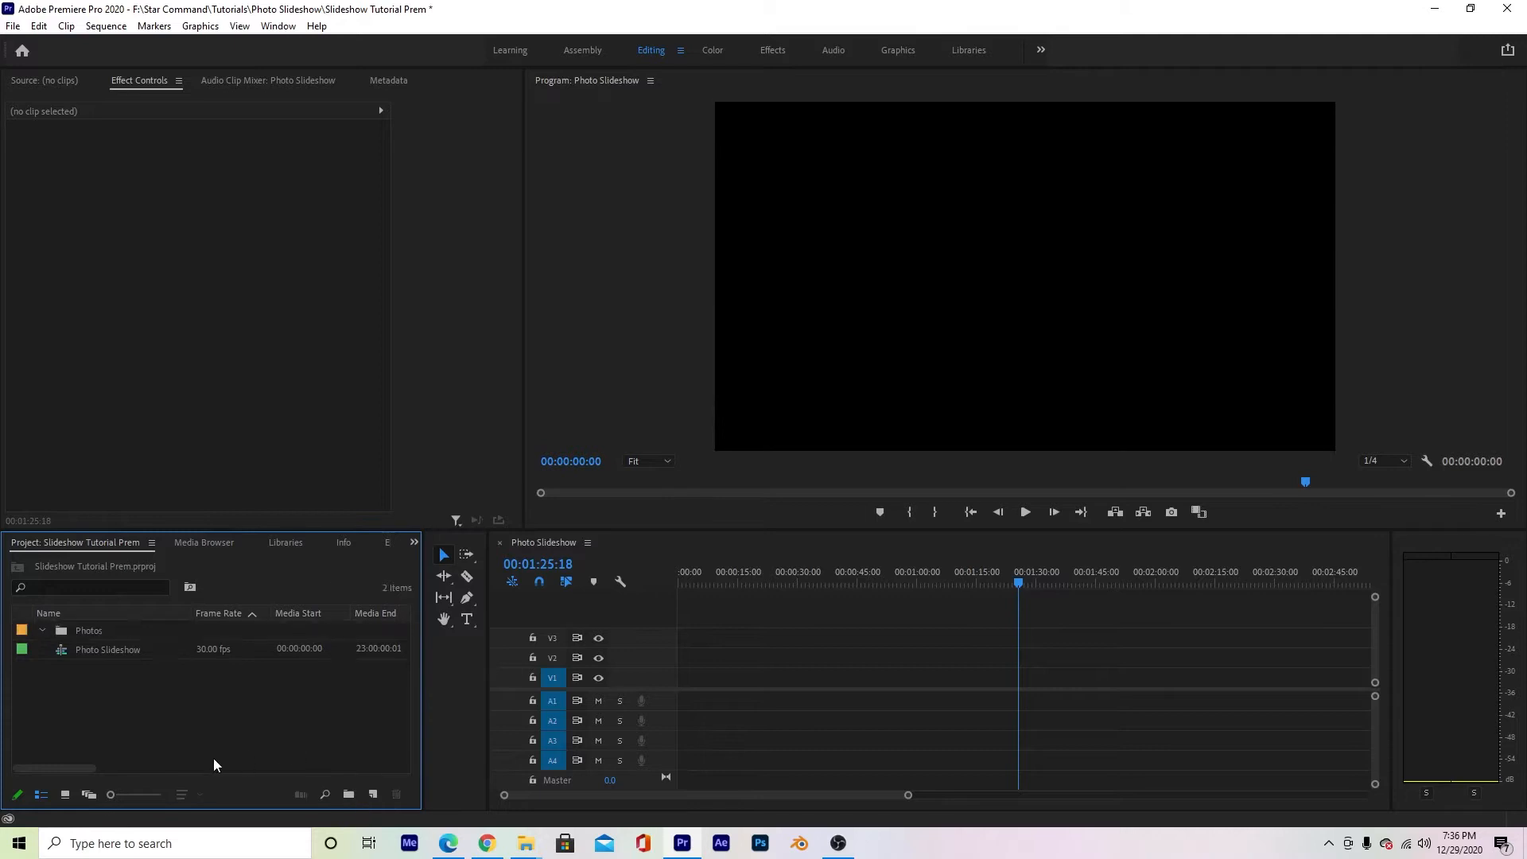
- Import the photos IMG_2972 through IMG_3239 from the file explorer folder into the project's Photos bin
{"action": "double_click", "coordinate": [78, 631]}
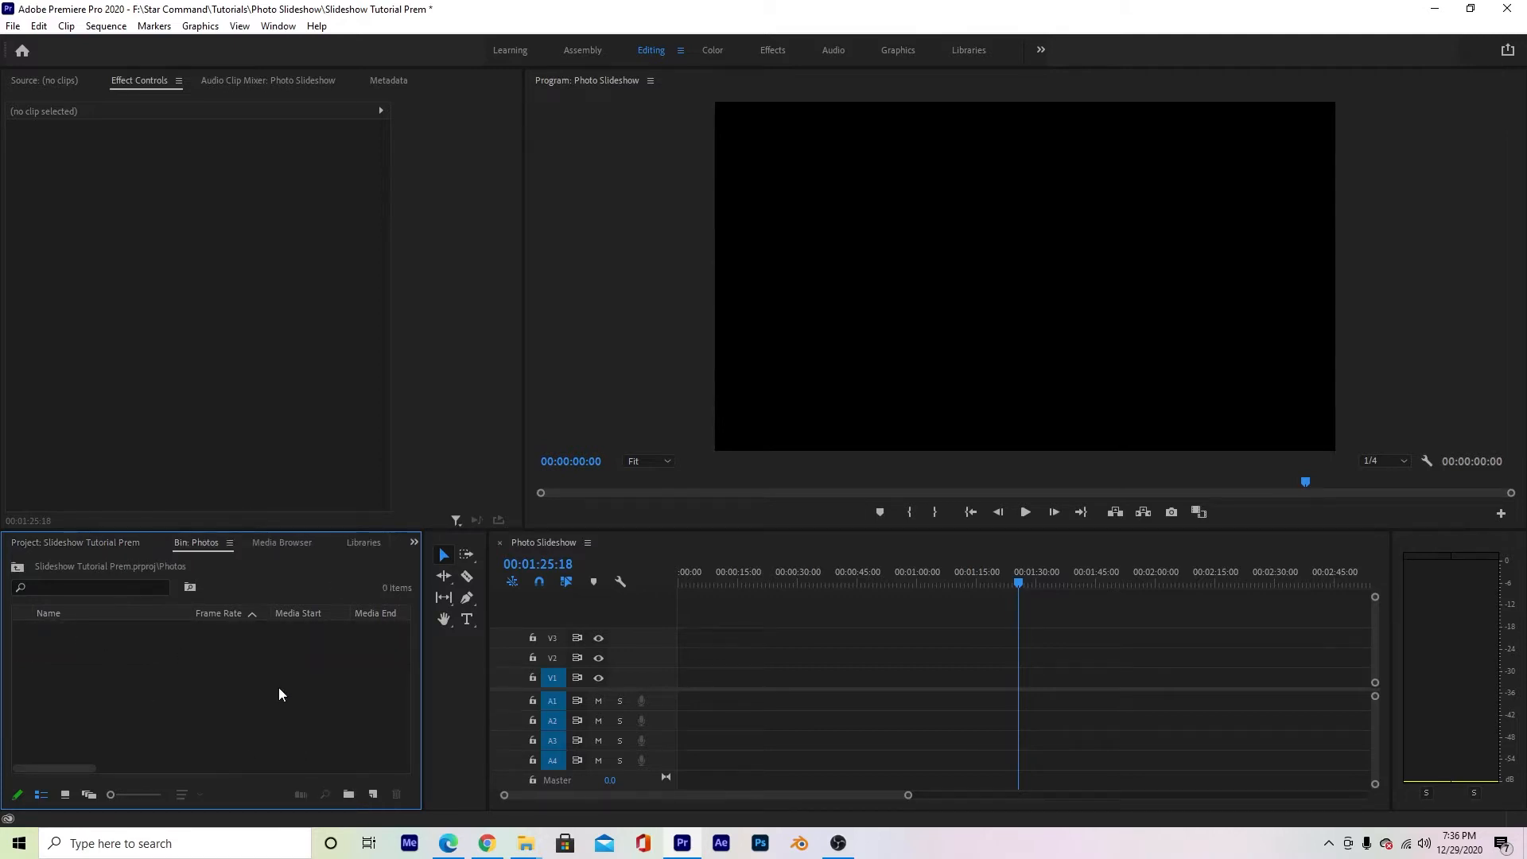
{"action": "mouse_move", "coordinate": [529, 847]}
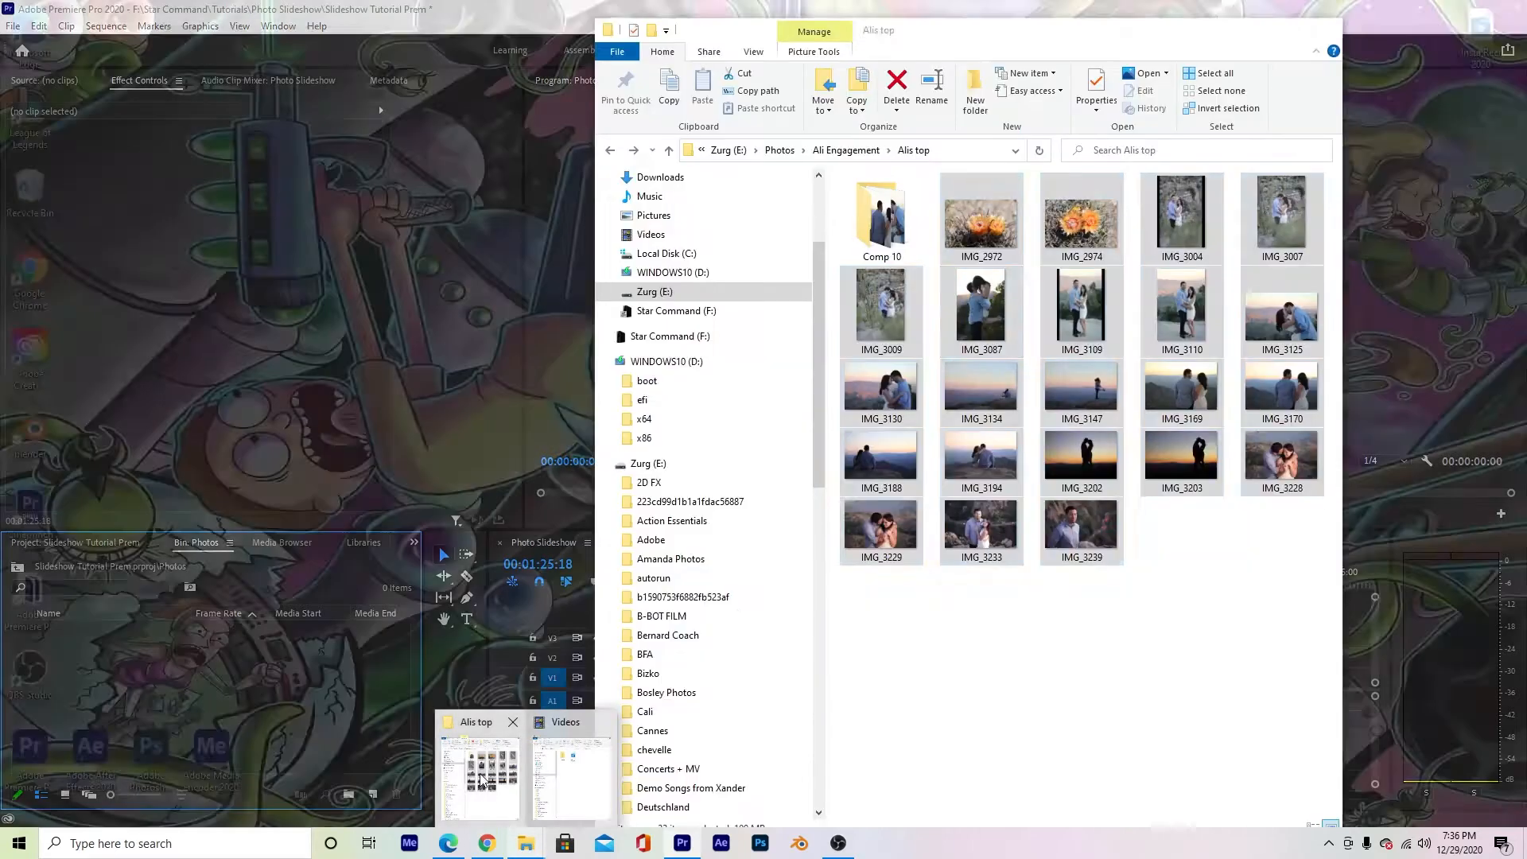
{"action": "left_click", "coordinate": [482, 782]}
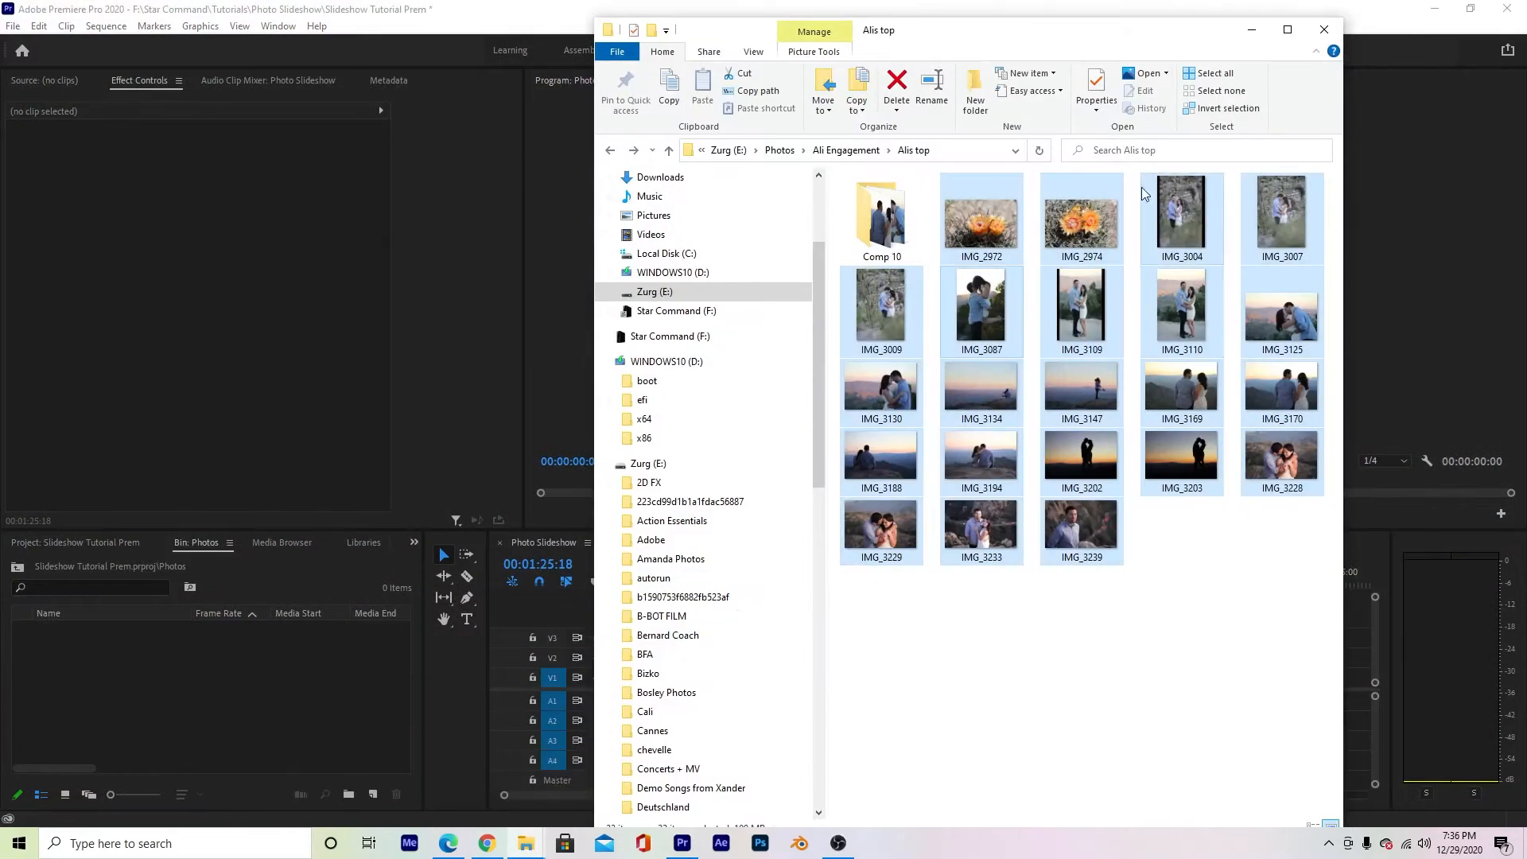
{"action": "left_click", "coordinate": [1081, 528]}
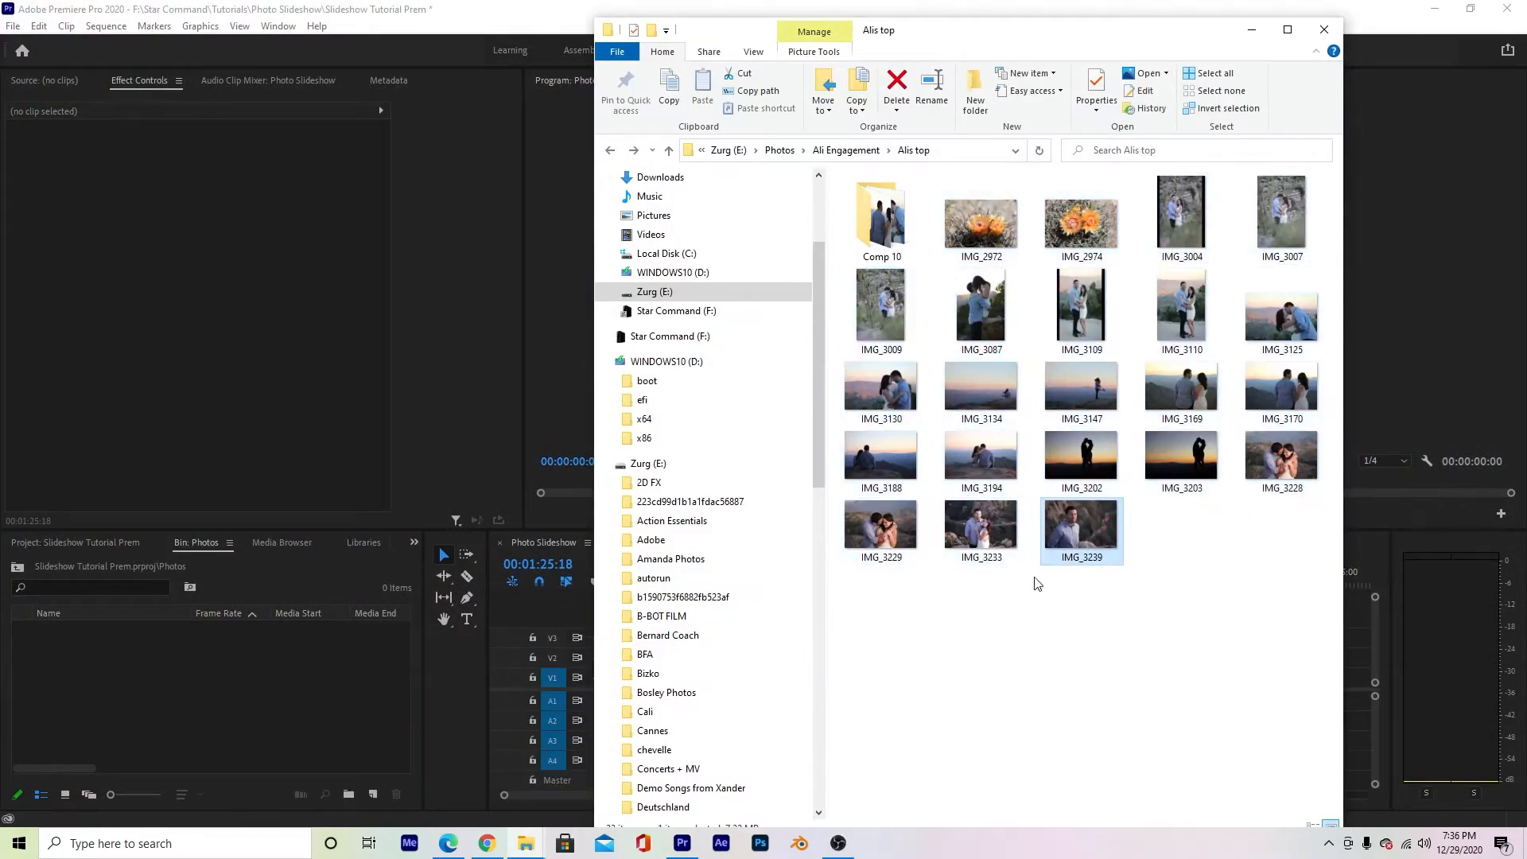
{"action": "left_click", "coordinate": [982, 241], "text": "shift"}
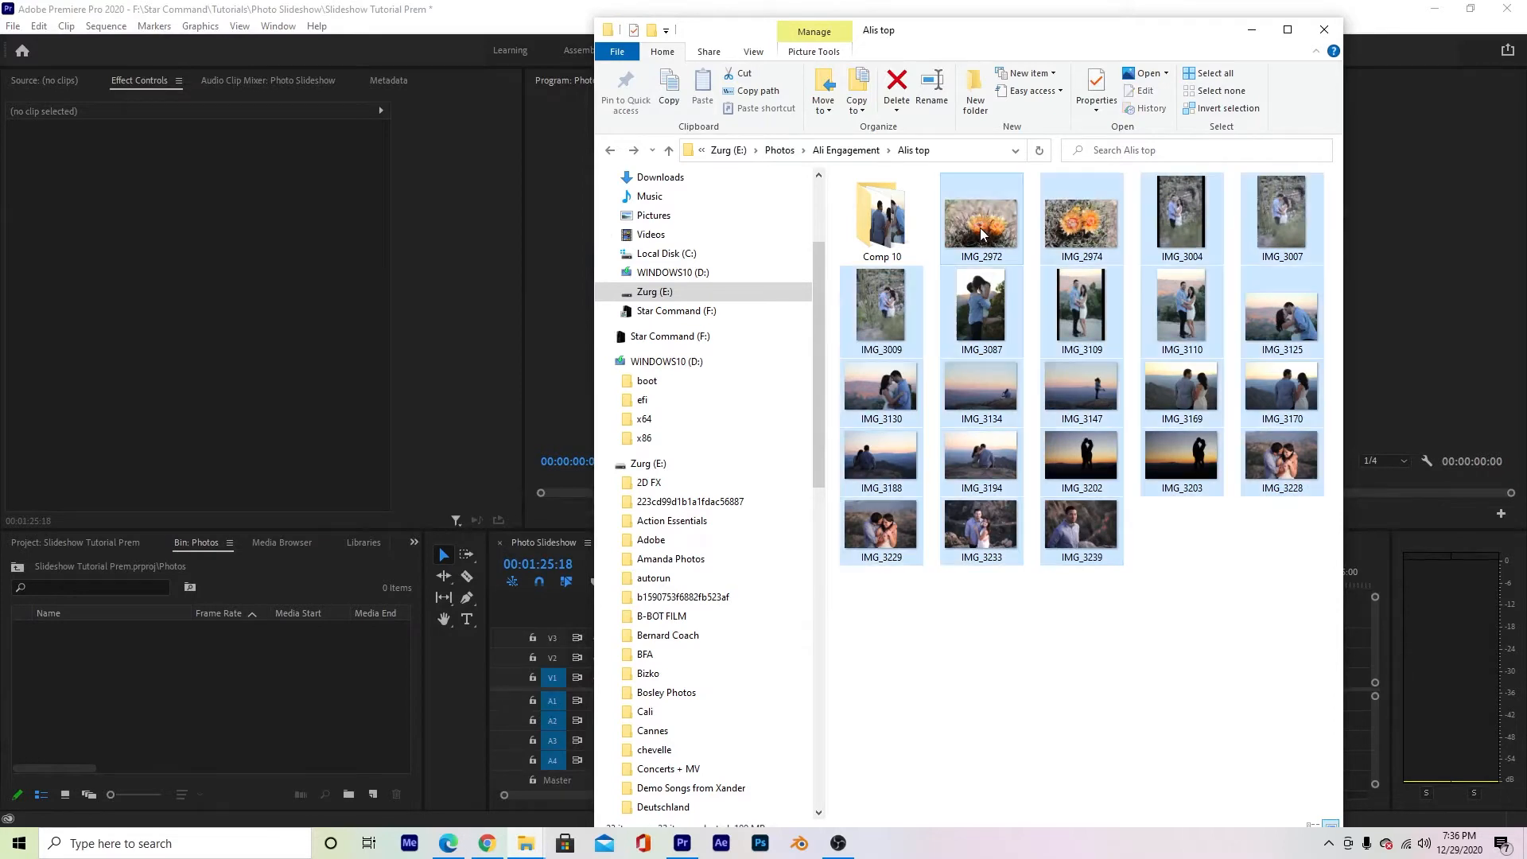
{"action": "left_click_drag", "start_coordinate": [976, 229], "coordinate": [197, 684]}
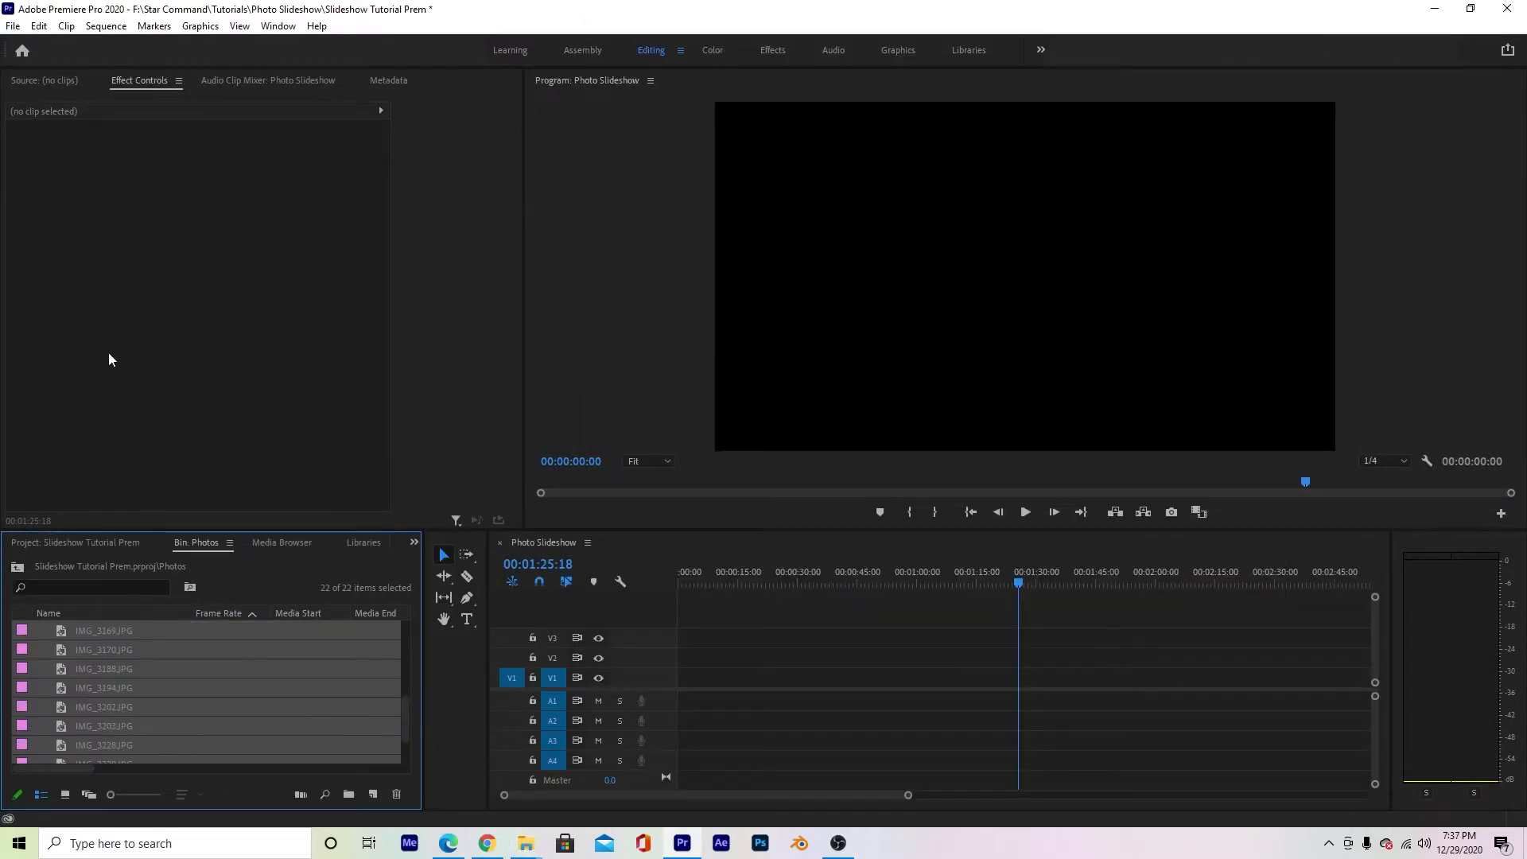
- Set the still image default duration to 7 seconds in the Timeline preferences
{"action": "left_click", "coordinate": [39, 25]}
{"action": "mouse_move", "coordinate": [112, 547]}
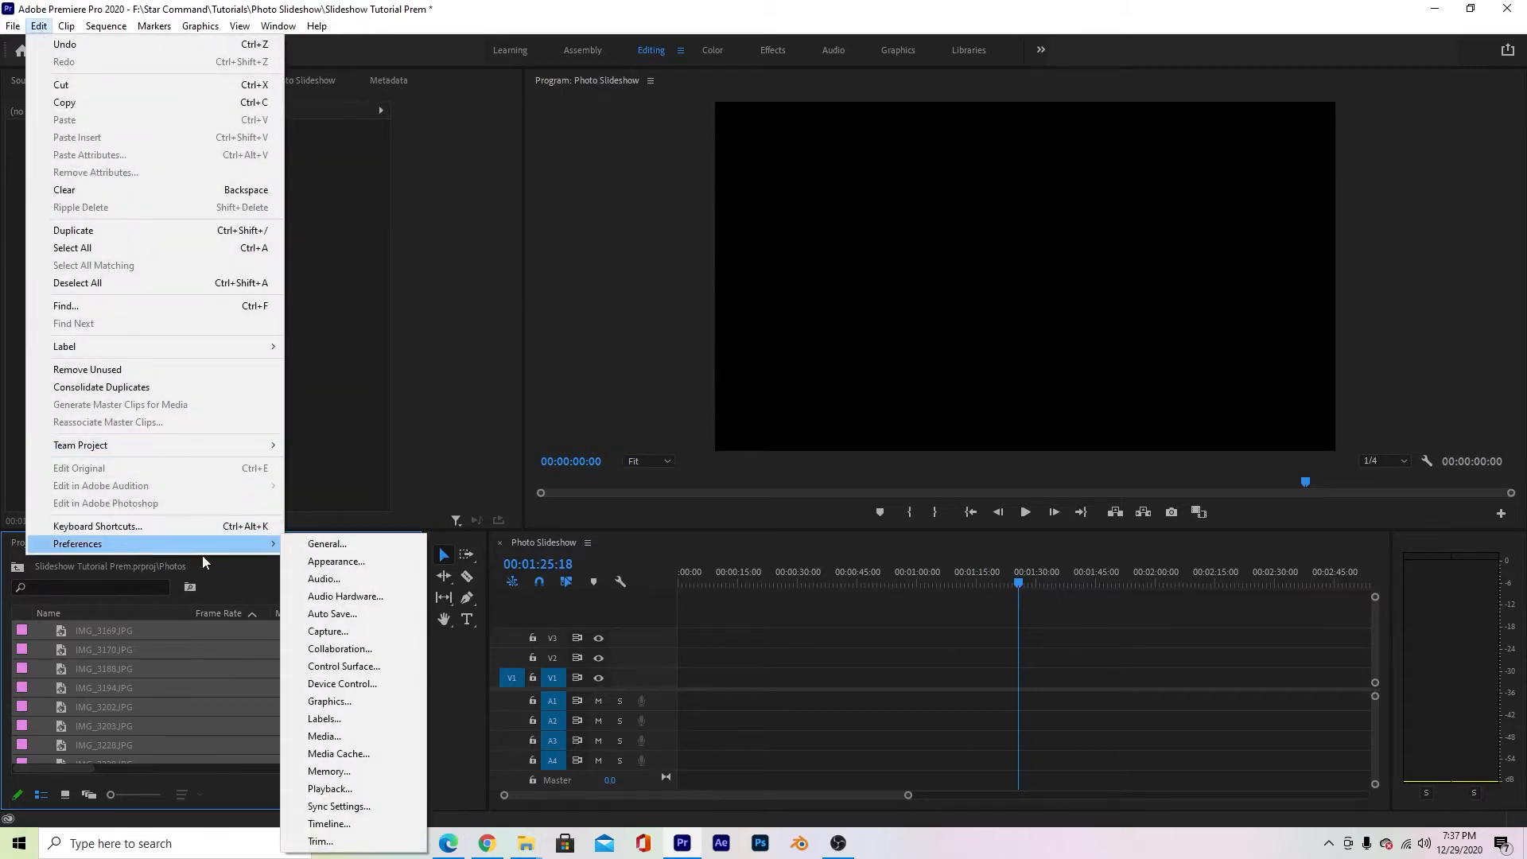
{"action": "left_click", "coordinate": [342, 825]}
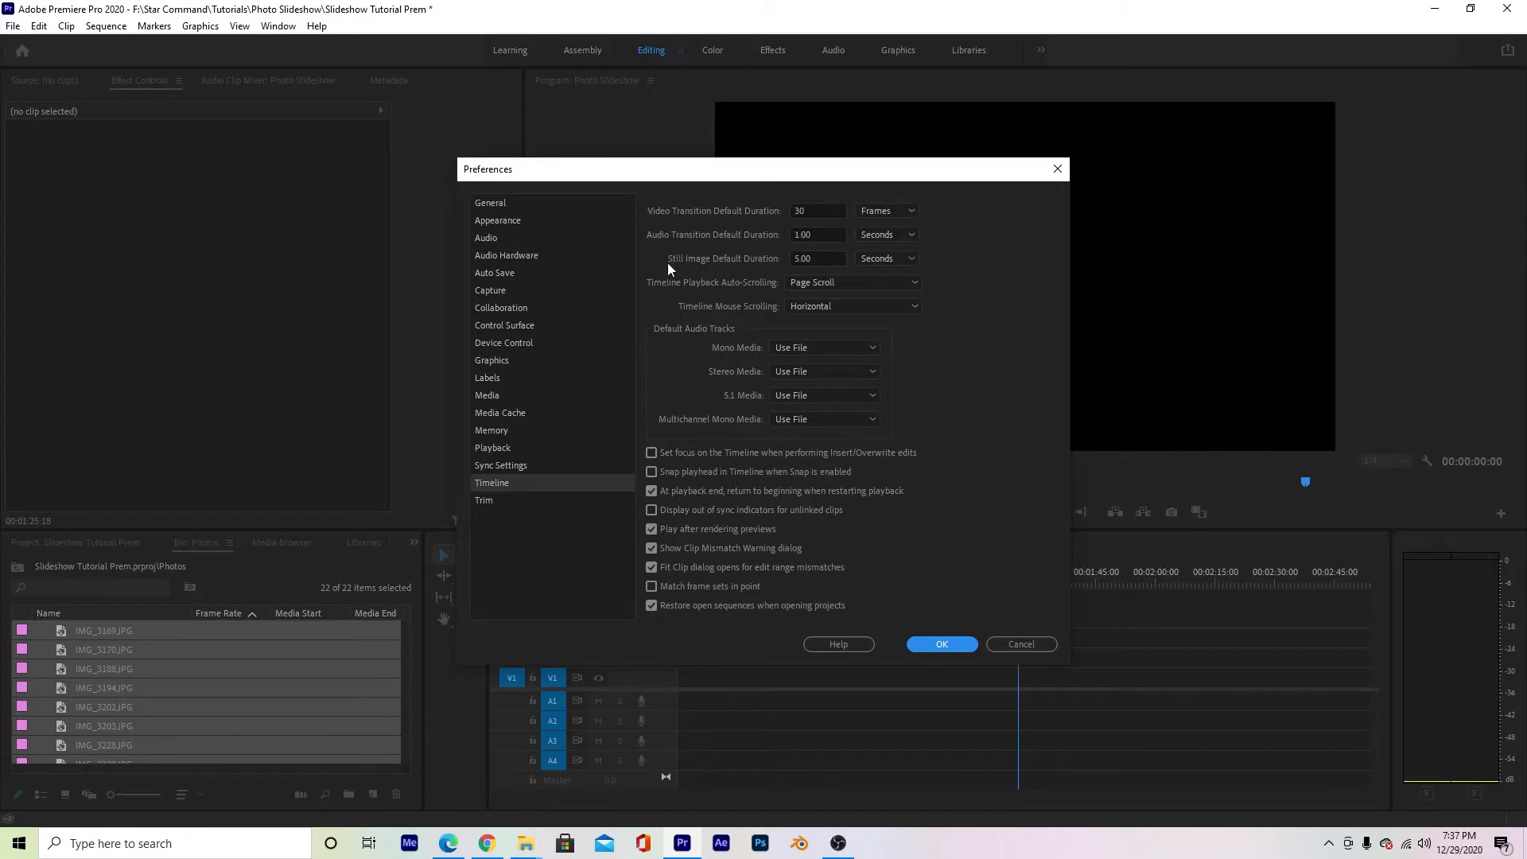
{"action": "left_click", "coordinate": [801, 260]}
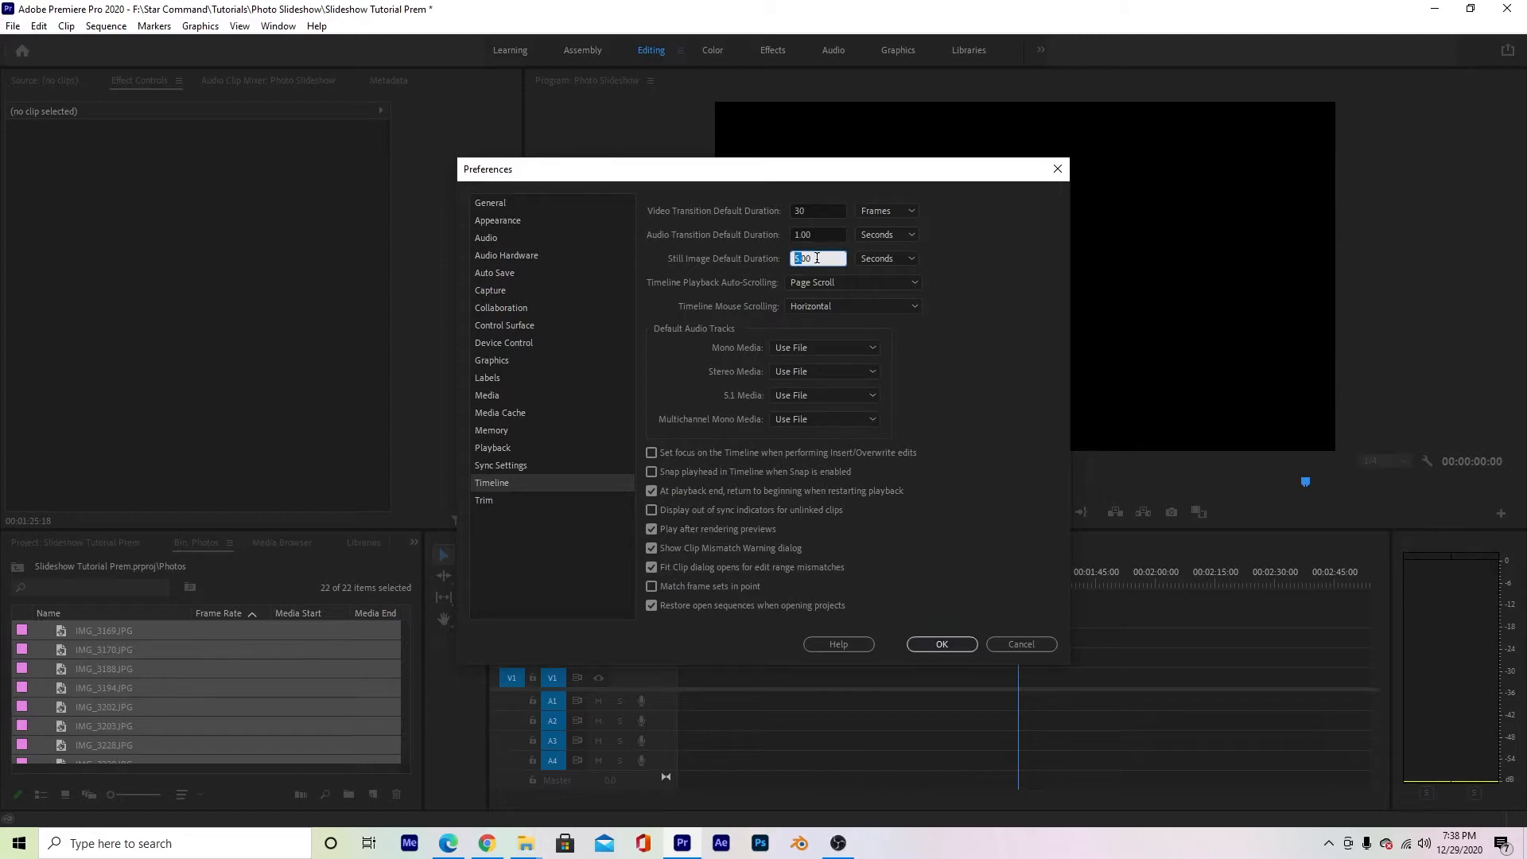
{"action": "type", "text": "7"}
{"action": "left_click", "coordinate": [945, 266]}
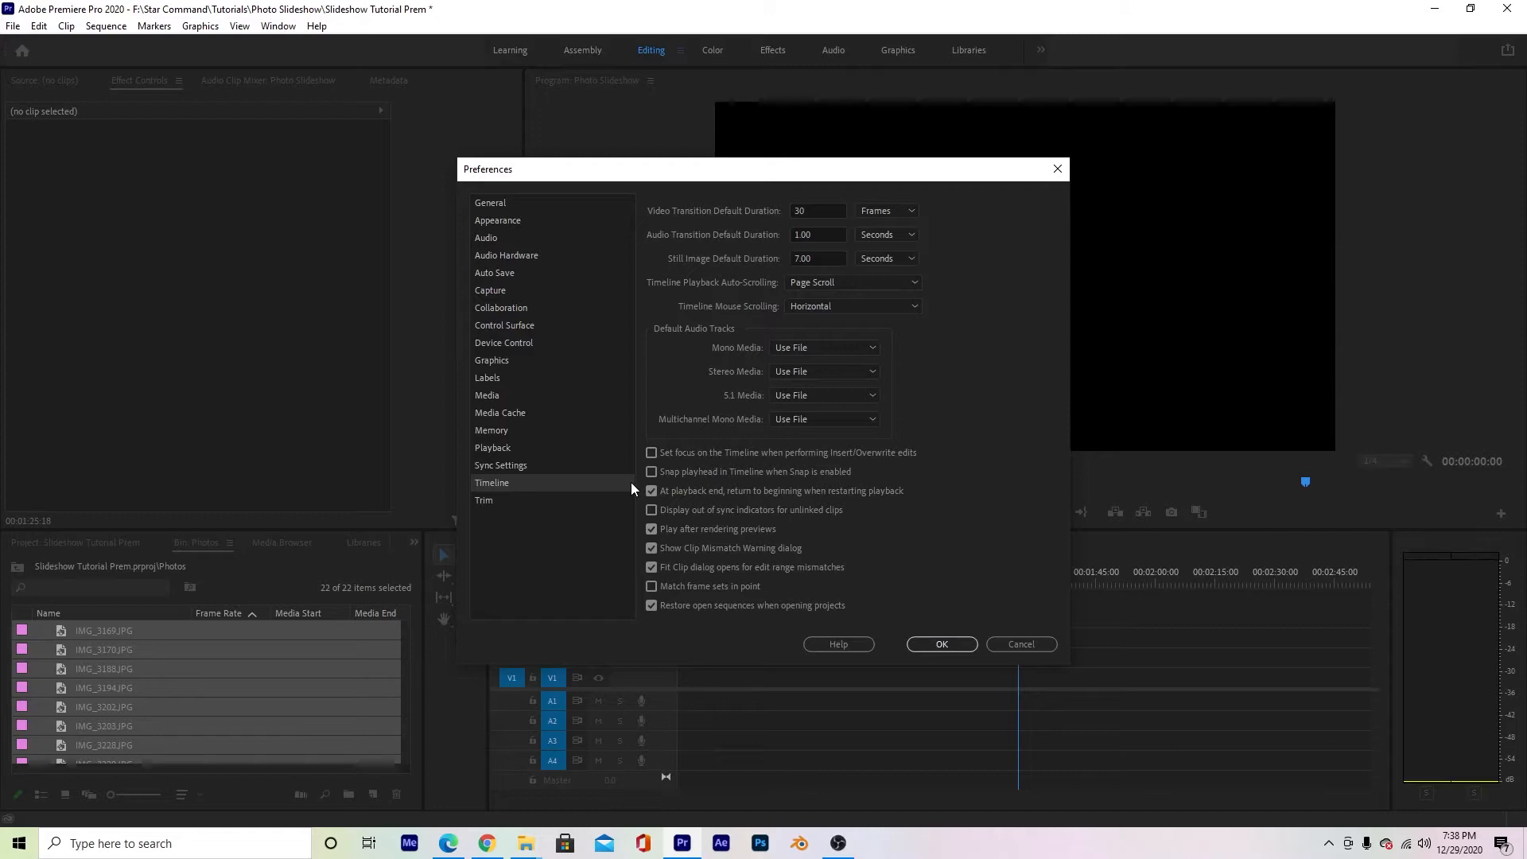
{"action": "left_click", "coordinate": [941, 644]}
- Automate photos IMG_2972 through IMG_3239 to the sequence in selection order, placed sequentially with Overwrite Edit, 30-frame overlap and the default video transition
{"action": "scroll", "coordinate": [269, 722], "scroll_direction": "up", "scroll_amount": 2}
{"action": "scroll", "coordinate": [269, 722], "scroll_direction": "up", "scroll_amount": 2}
{"action": "left_click", "coordinate": [150, 670]}
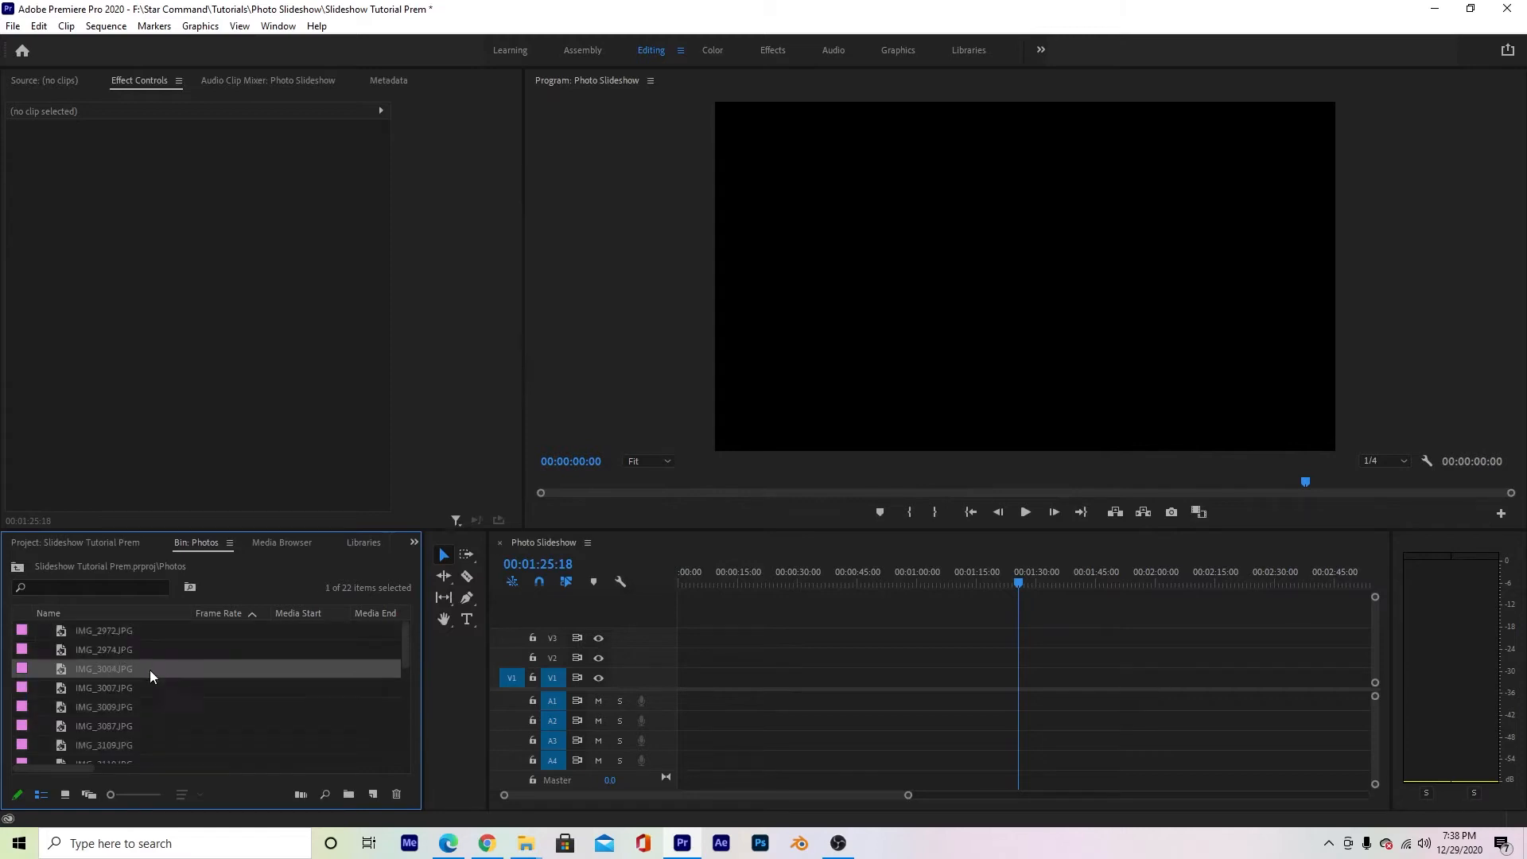
{"action": "left_click", "coordinate": [123, 633]}
{"action": "scroll", "coordinate": [148, 670], "scroll_direction": "down", "scroll_amount": 5}
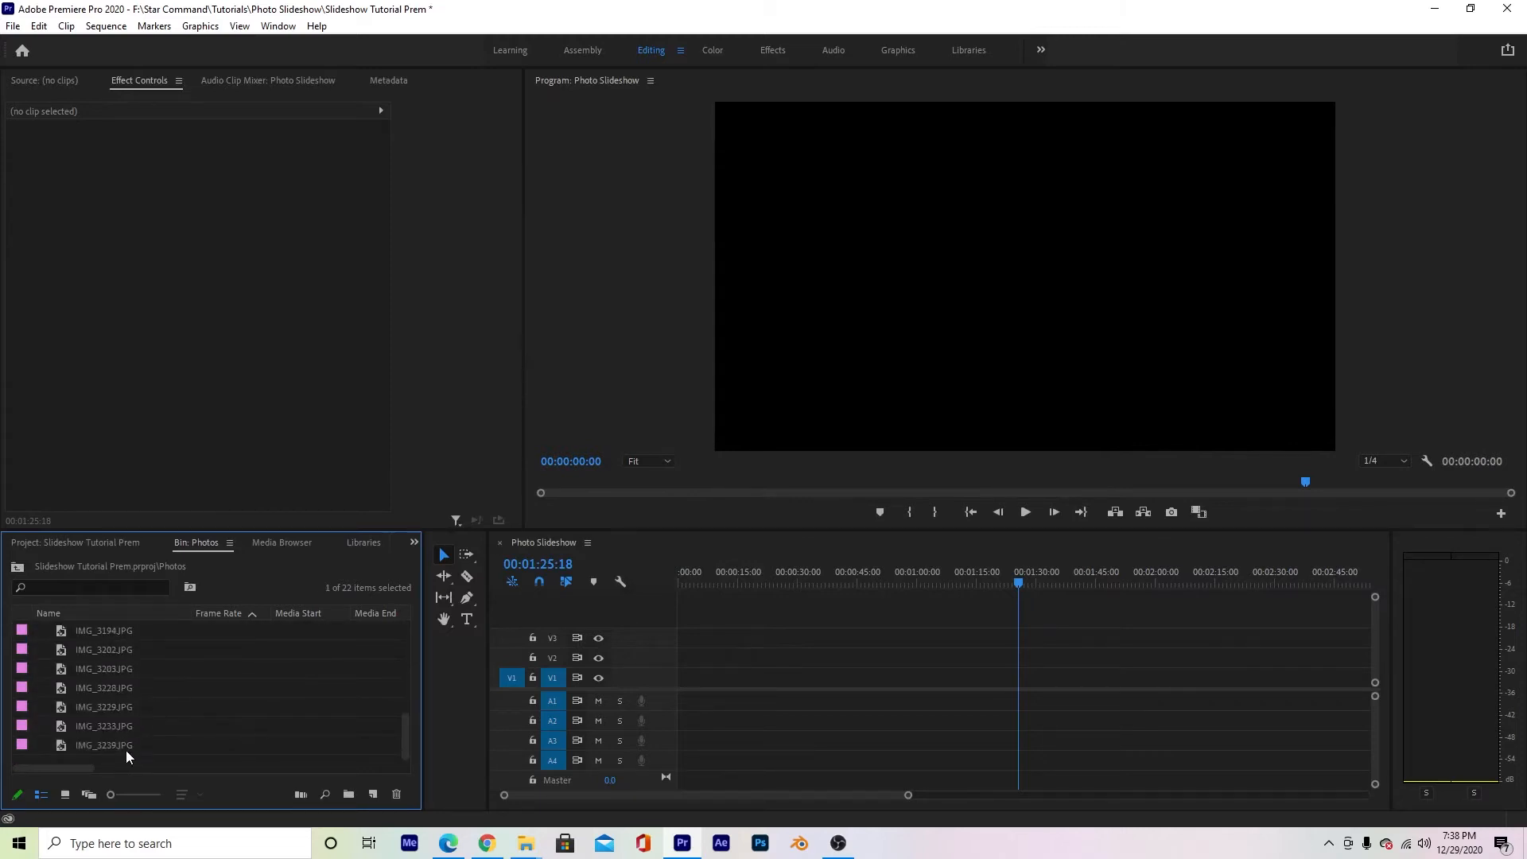
{"action": "left_click", "coordinate": [129, 741], "text": "shift"}
{"action": "scroll", "coordinate": [129, 741], "scroll_direction": "up", "scroll_amount": 5}
{"action": "scroll", "coordinate": [128, 741], "scroll_direction": "down", "scroll_amount": 5}
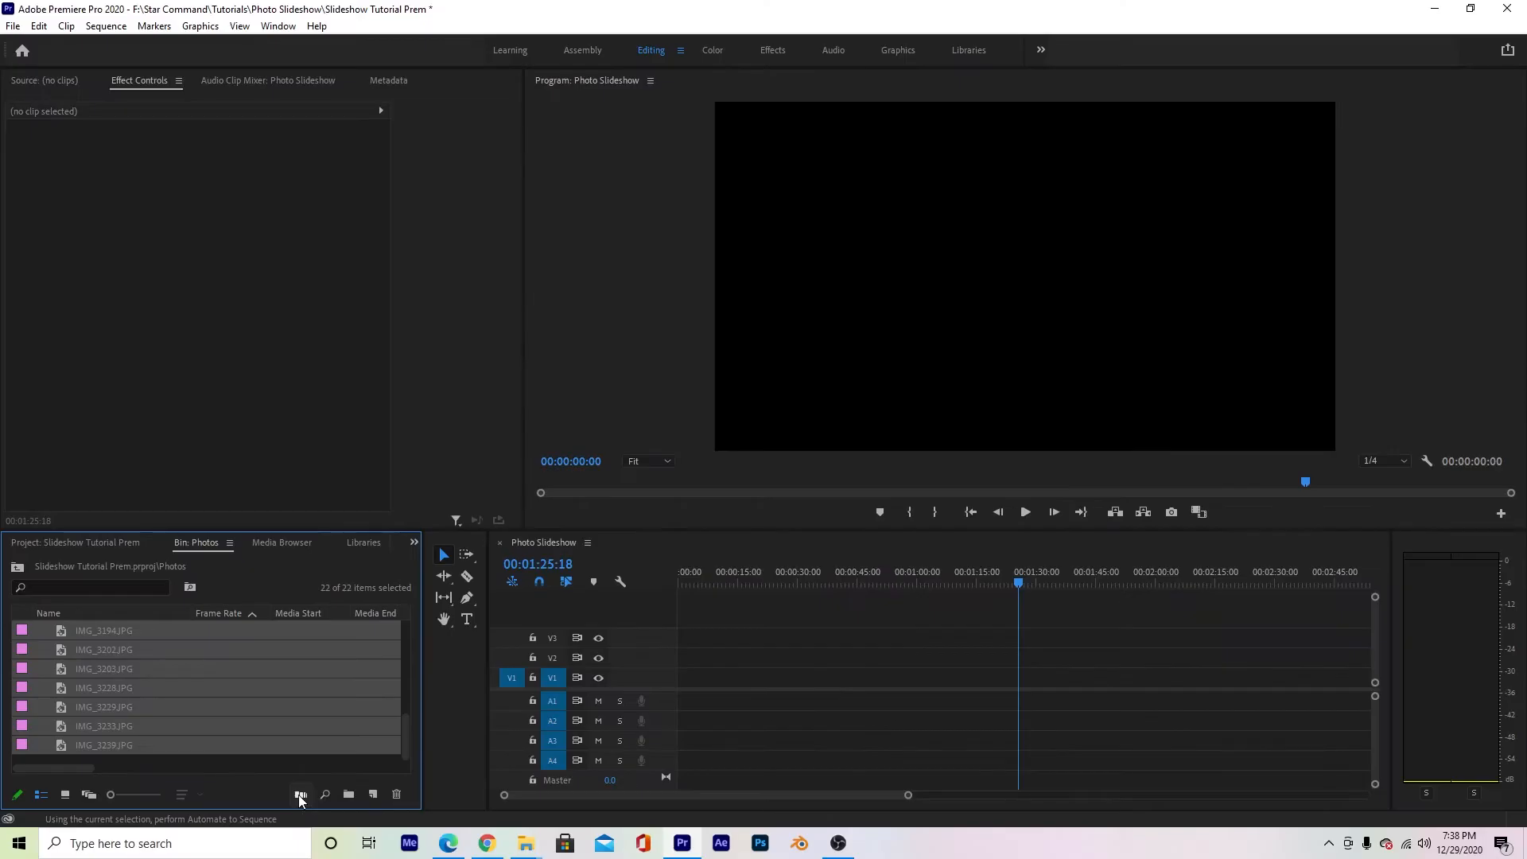
{"action": "left_click", "coordinate": [507, 795]}
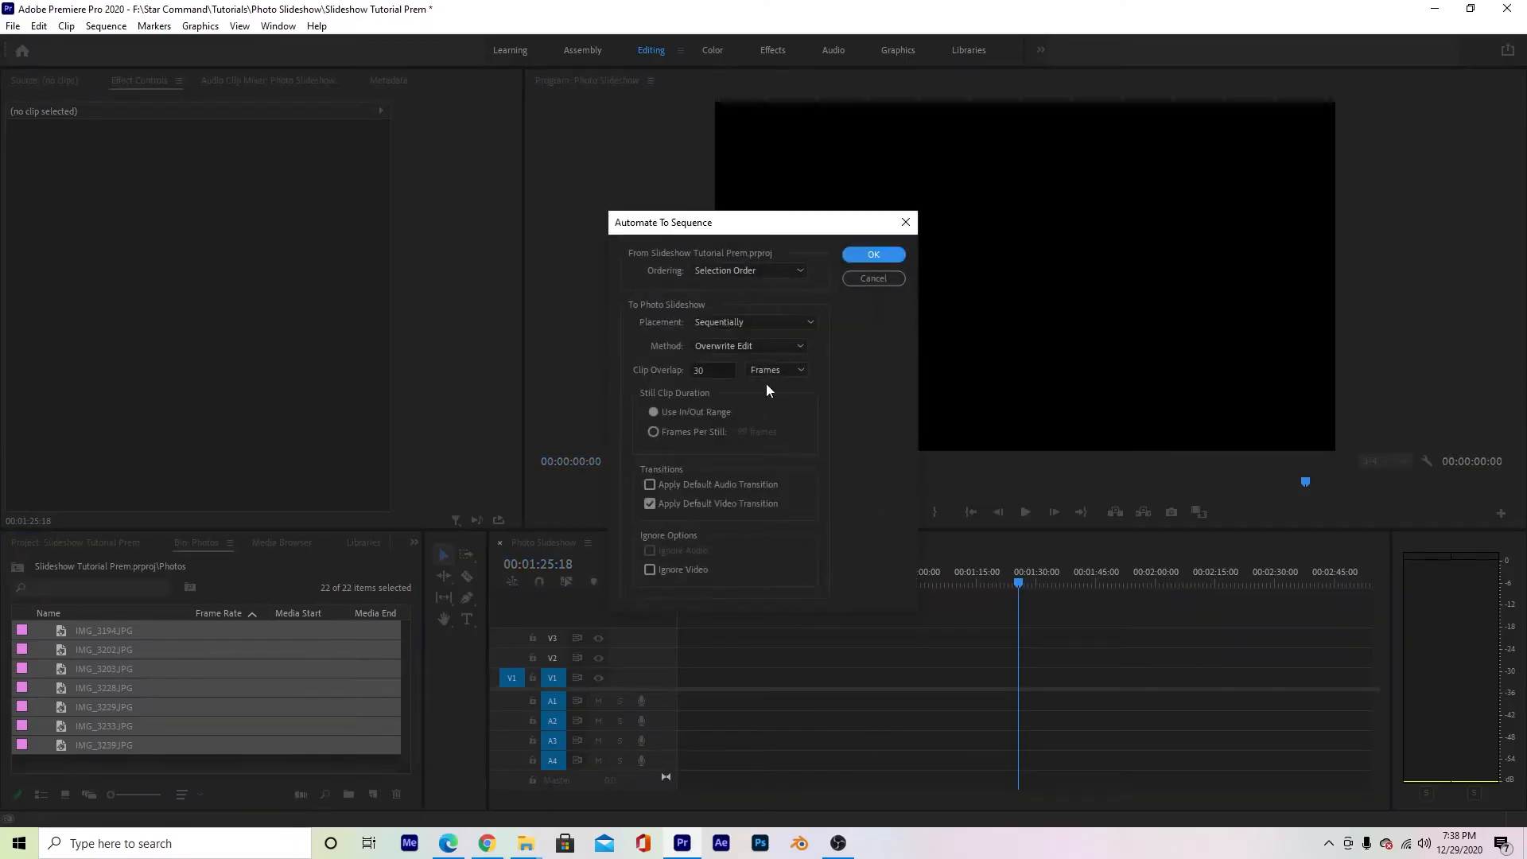
{"action": "left_click", "coordinate": [752, 272]}
{"action": "left_click", "coordinate": [756, 271]}
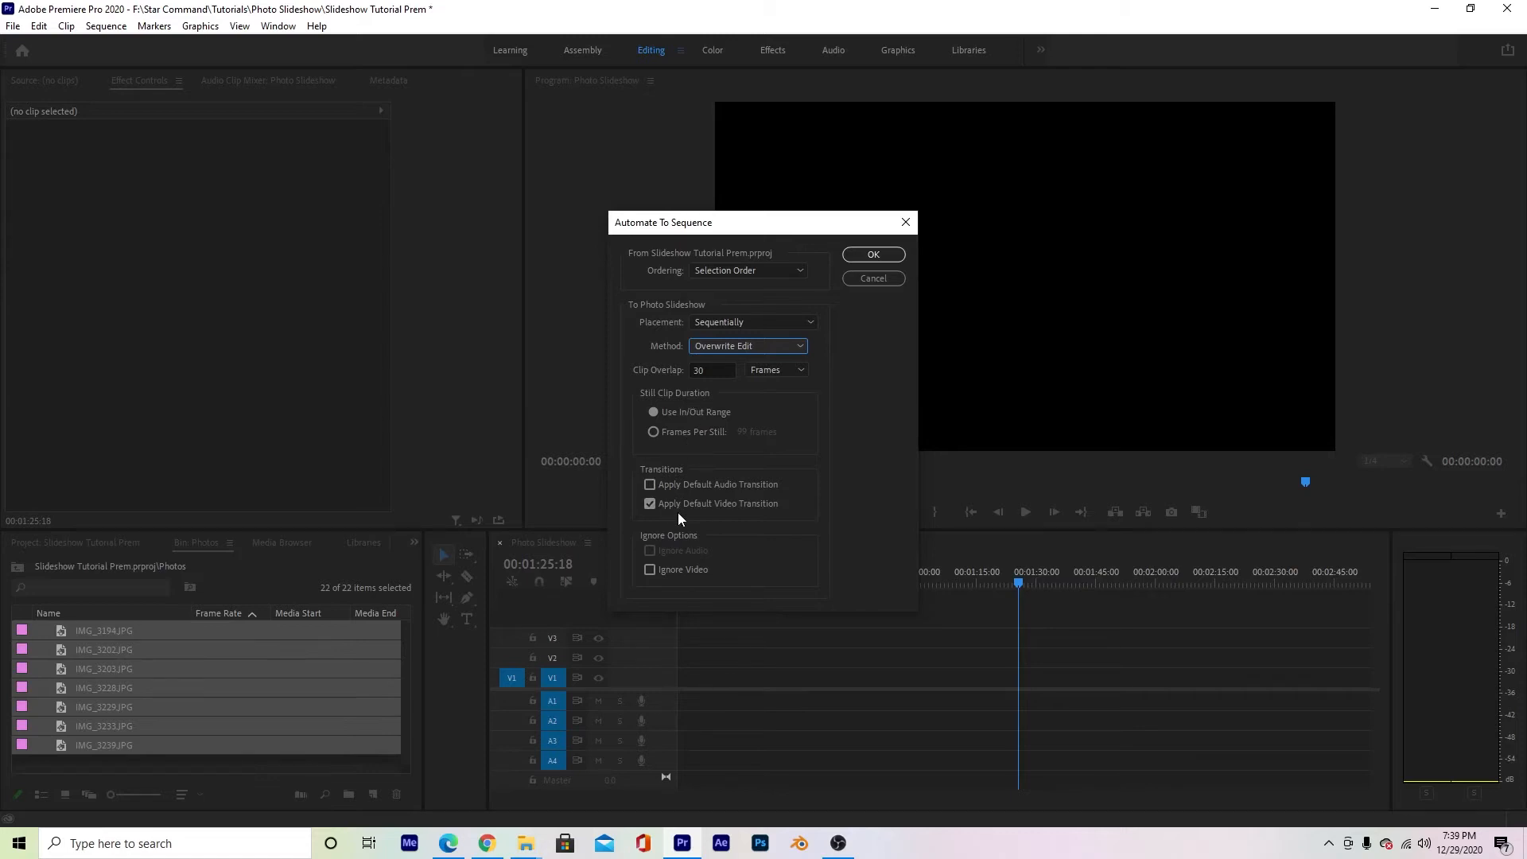
{"action": "left_click", "coordinate": [649, 484]}
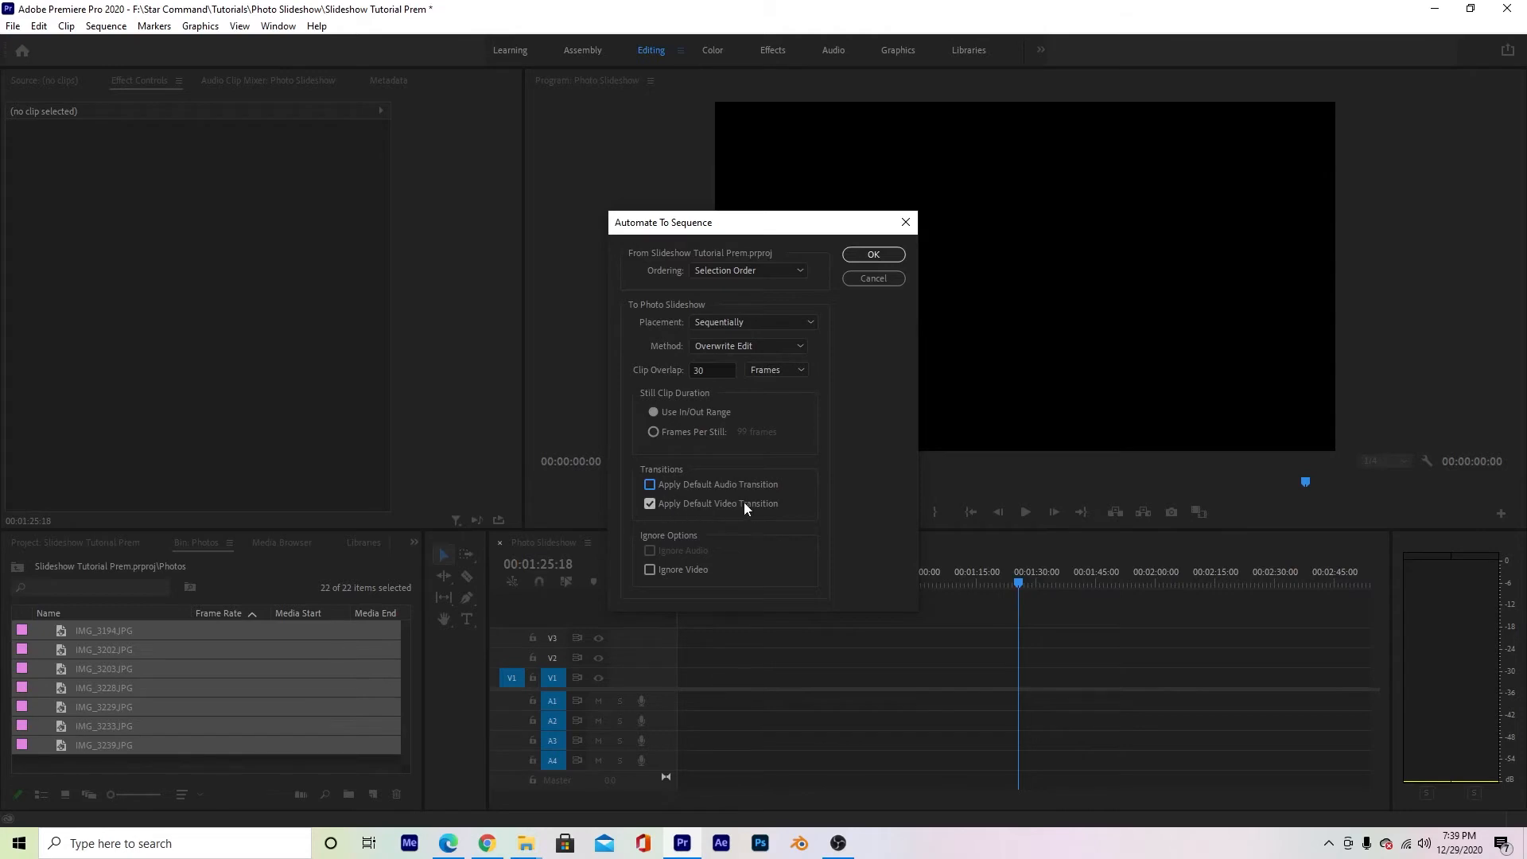
{"action": "left_click", "coordinate": [873, 255]}
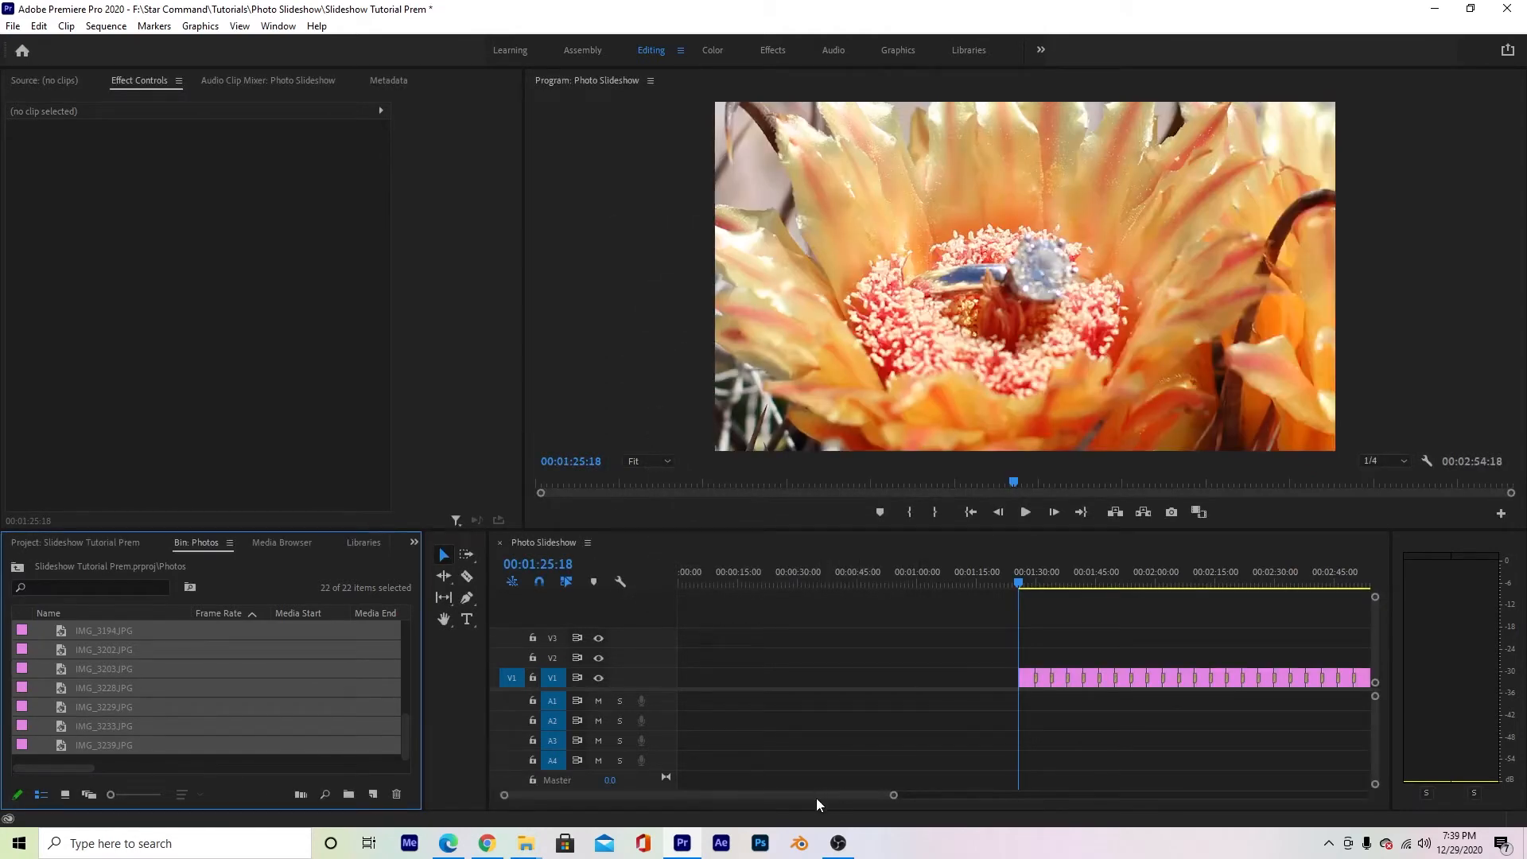
- Move all the photo clips on V1 together to the start of the Photo Slideshow sequence
{"action": "left_click_drag", "start_coordinate": [814, 799], "coordinate": [841, 798]}
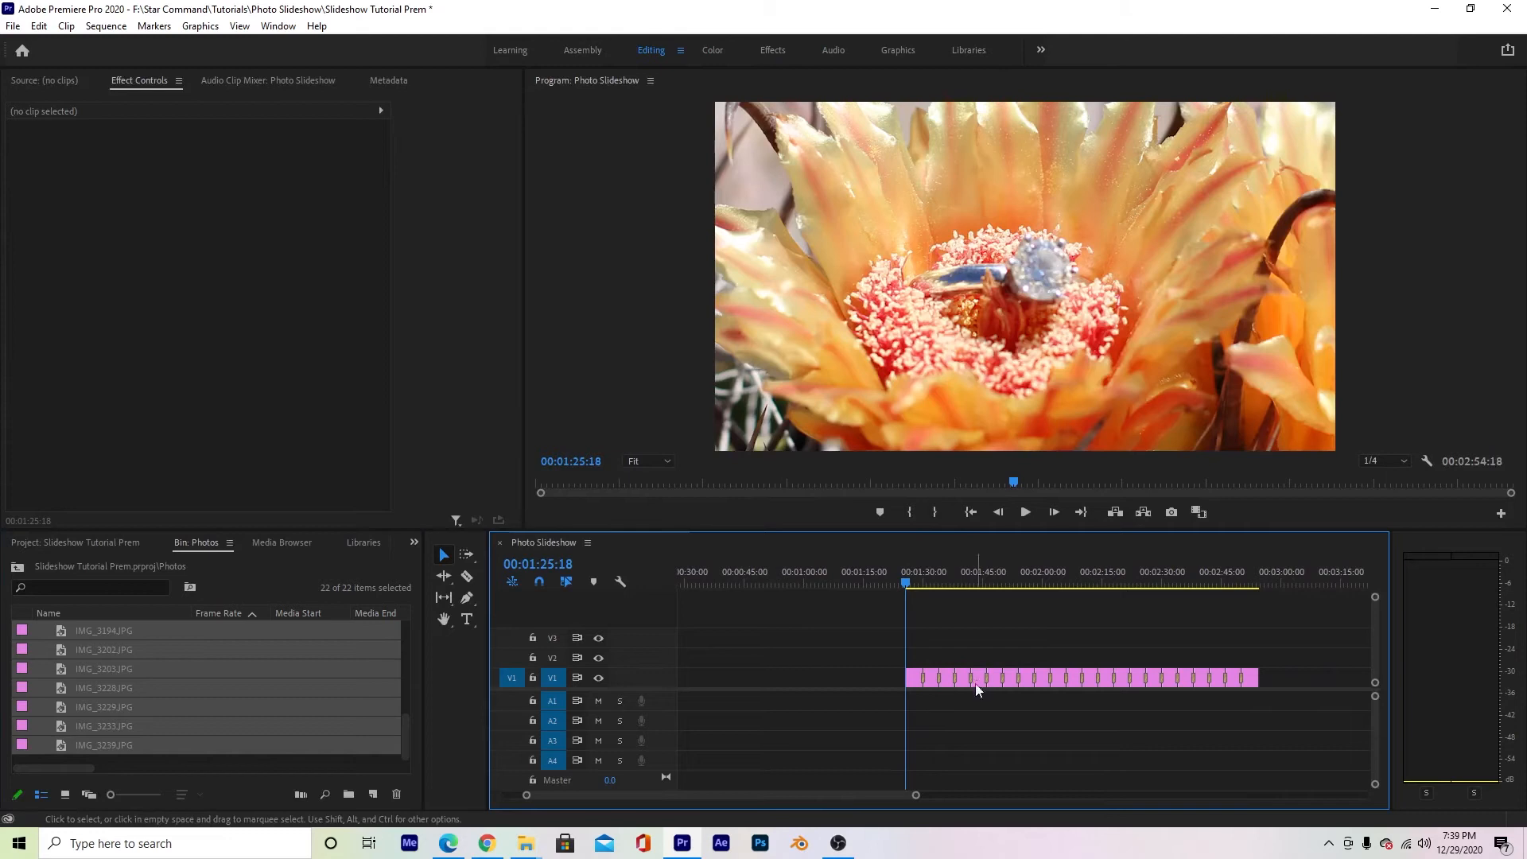
{"action": "left_click_drag", "start_coordinate": [1289, 645], "coordinate": [838, 733]}
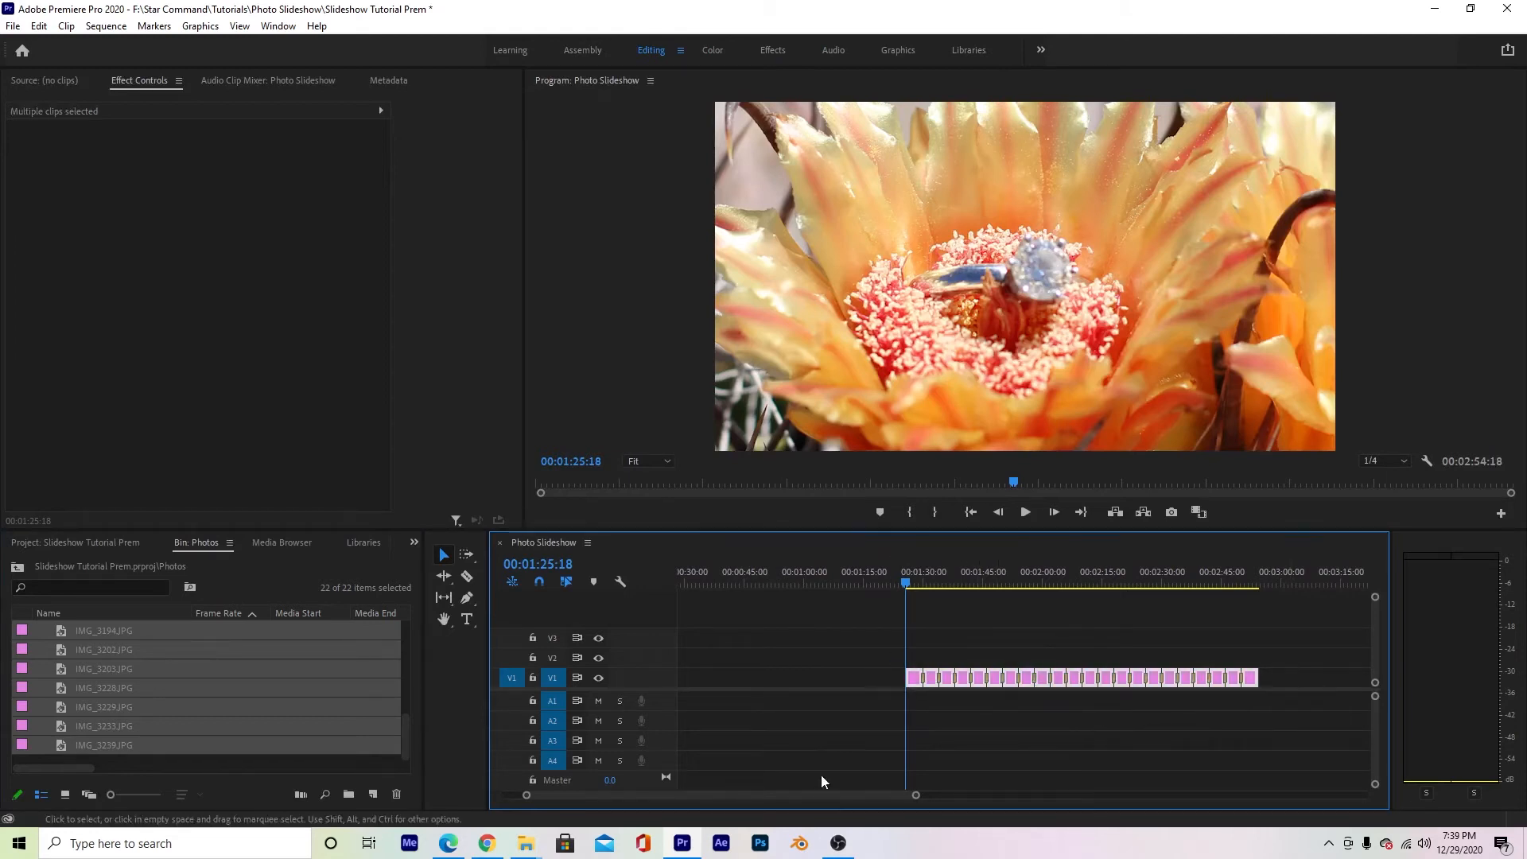
{"action": "scroll", "coordinate": [861, 798], "scroll_direction": "up", "scroll_amount": 4}
{"action": "left_click_drag", "start_coordinate": [894, 796], "coordinate": [858, 795]}
{"action": "left_click_drag", "start_coordinate": [1038, 680], "coordinate": [641, 682]}
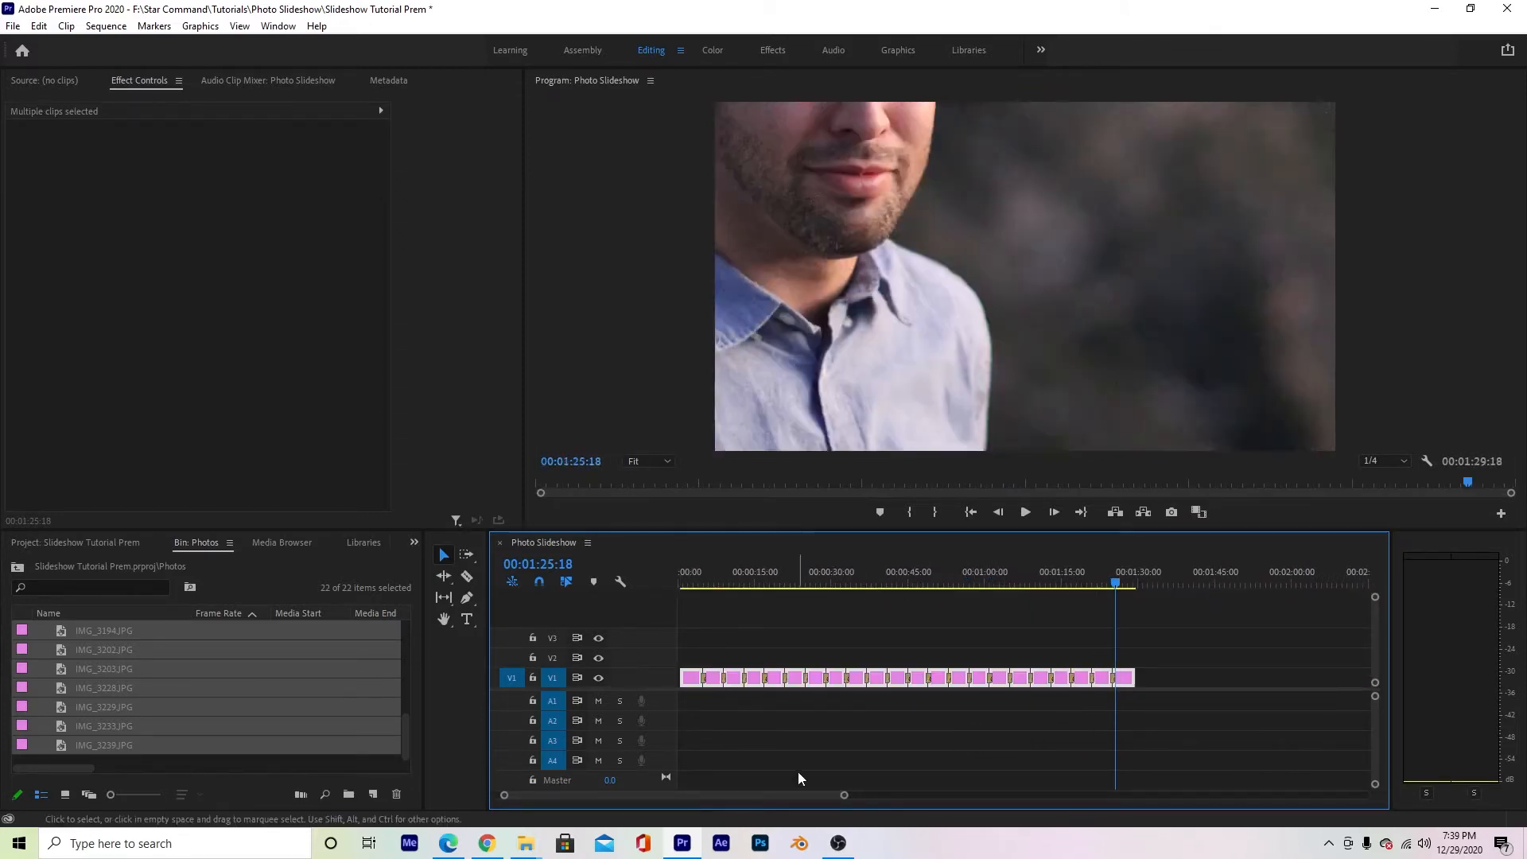
- Duplicate all the photo clips with their transitions from track V1 onto track V2 at the same time position
{"action": "left_click_drag", "start_coordinate": [843, 795], "coordinate": [905, 795]}
{"action": "left_click_drag", "start_coordinate": [923, 578], "coordinate": [808, 604]}
{"action": "left_click_drag", "start_coordinate": [905, 795], "coordinate": [892, 795]}
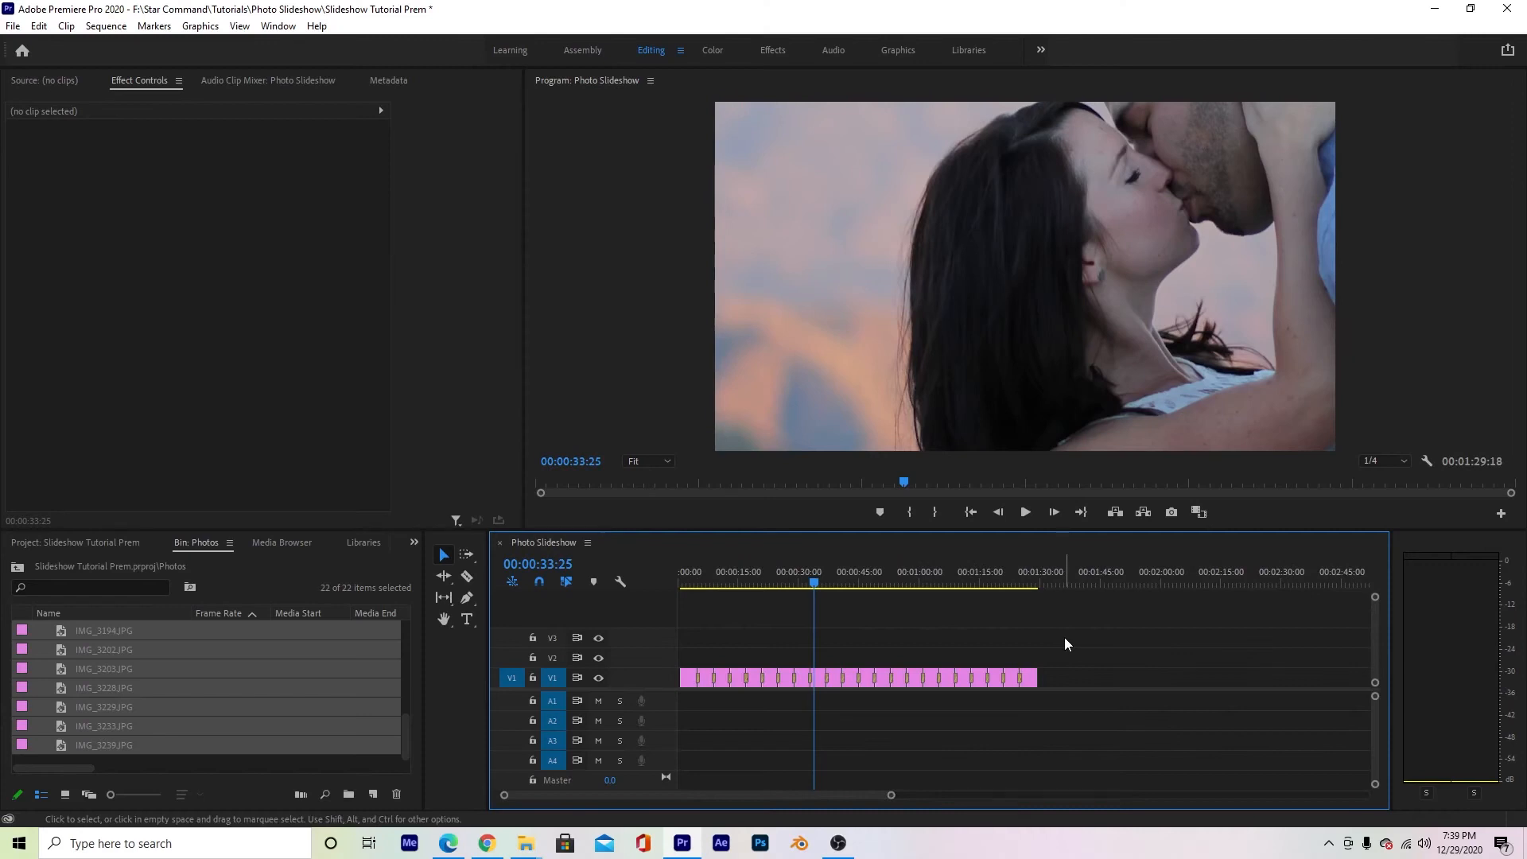
{"action": "left_click_drag", "start_coordinate": [1064, 637], "coordinate": [687, 673]}
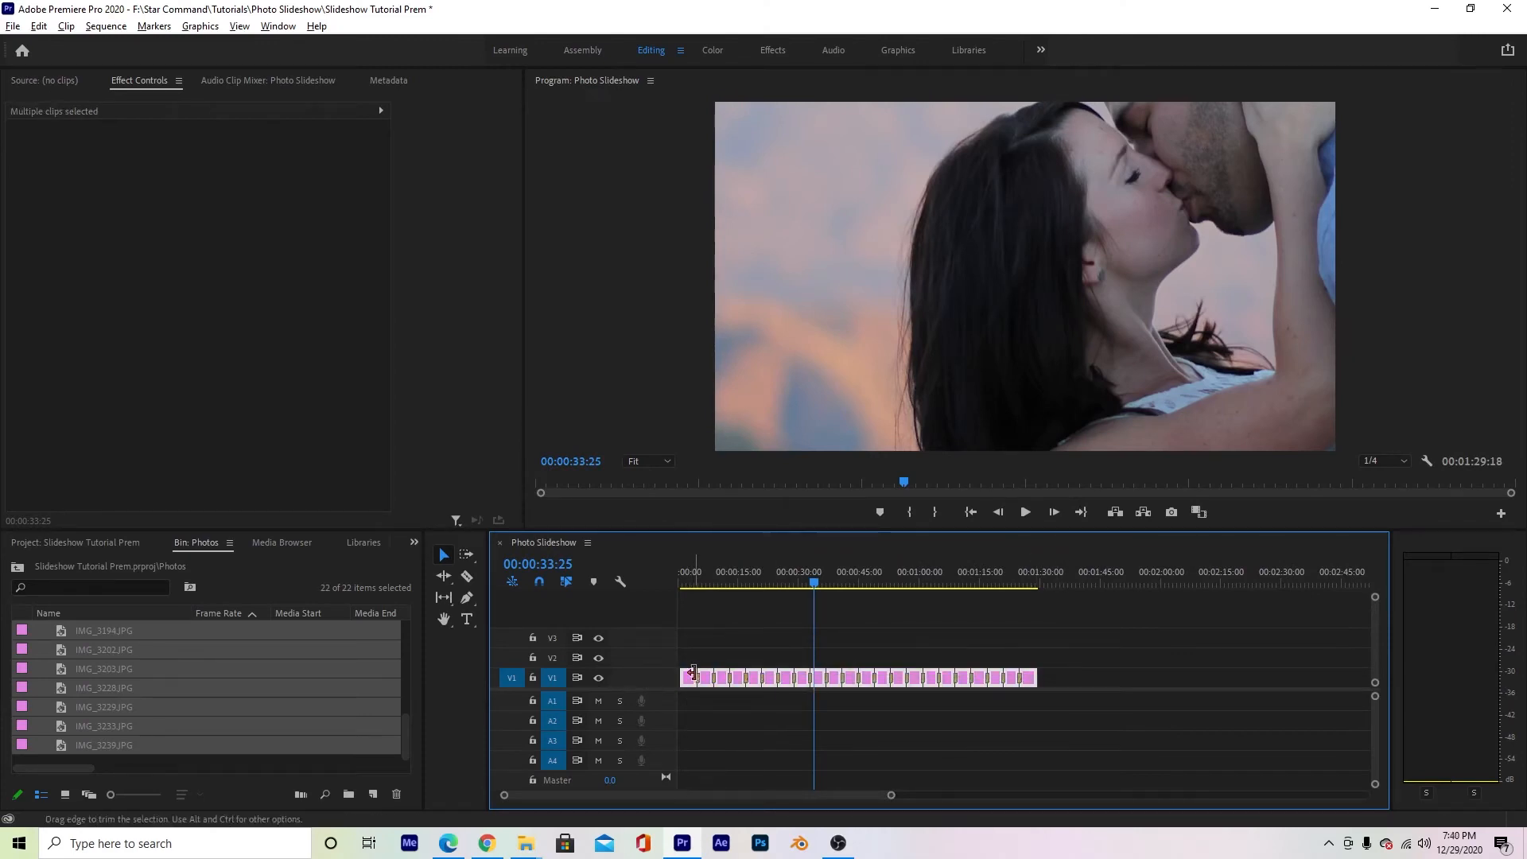
{"action": "left_click_drag", "start_coordinate": [689, 683], "coordinate": [689, 662]}
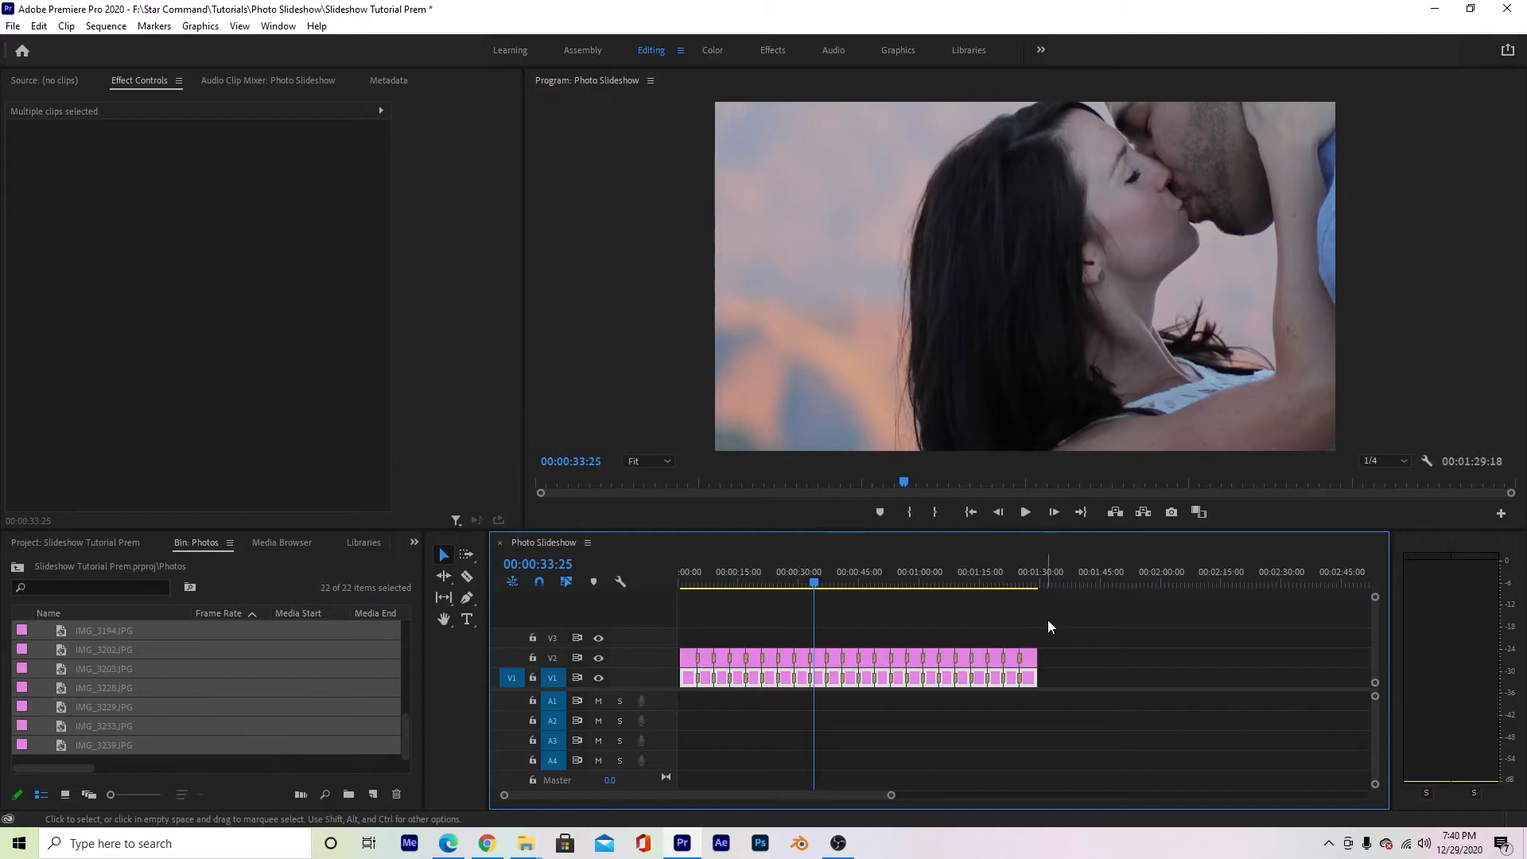
- Apply Scale to Frame Size to all photo clips on track V2 and review them along the timeline
{"action": "left_click", "coordinate": [953, 585]}
{"action": "left_click_drag", "start_coordinate": [953, 585], "coordinate": [900, 593]}
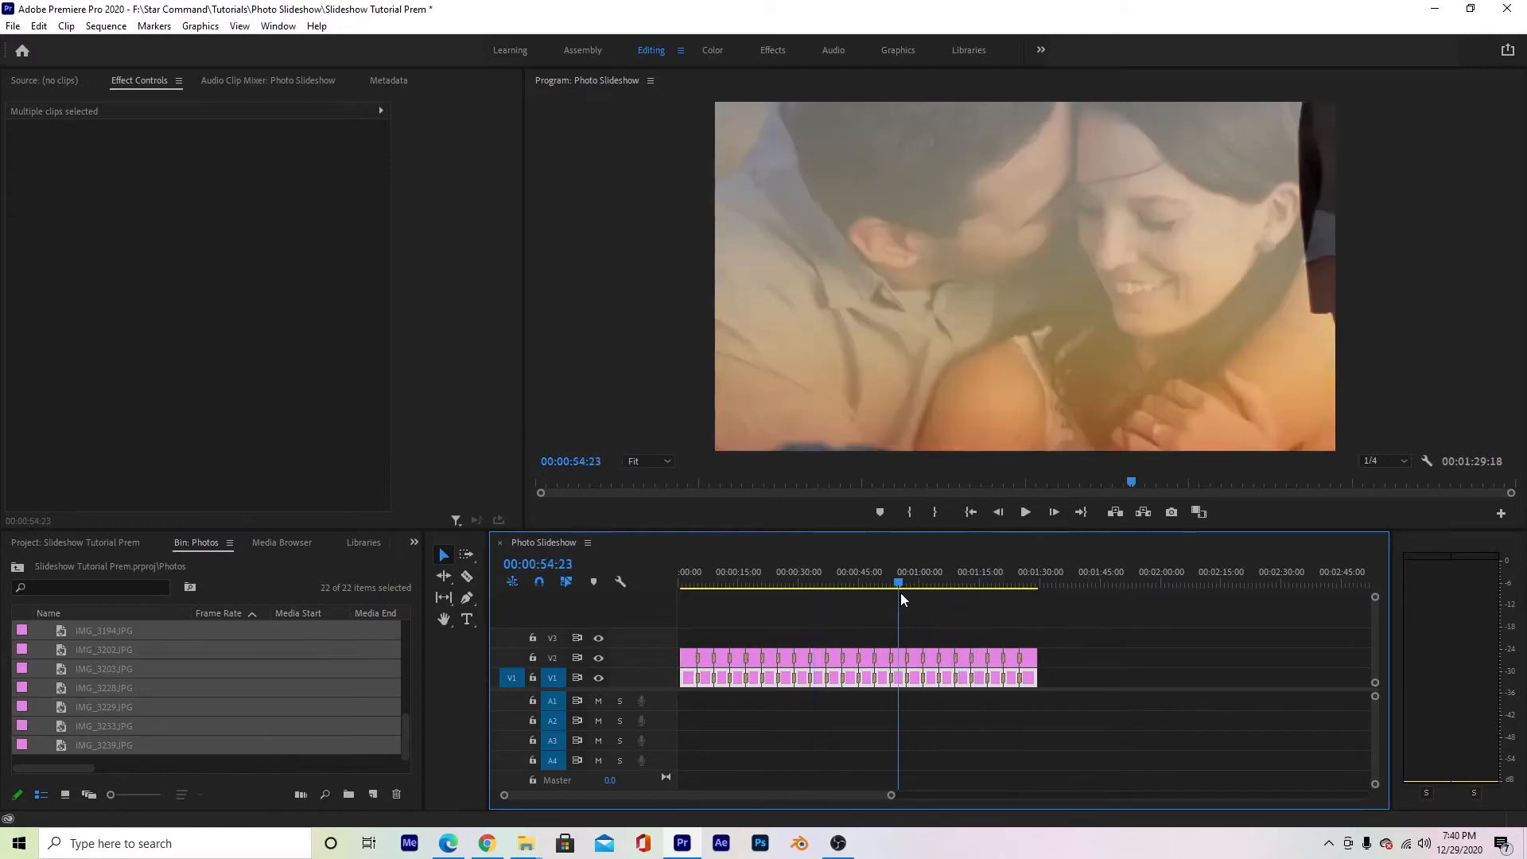
{"action": "left_click_drag", "start_coordinate": [1065, 621], "coordinate": [677, 652]}
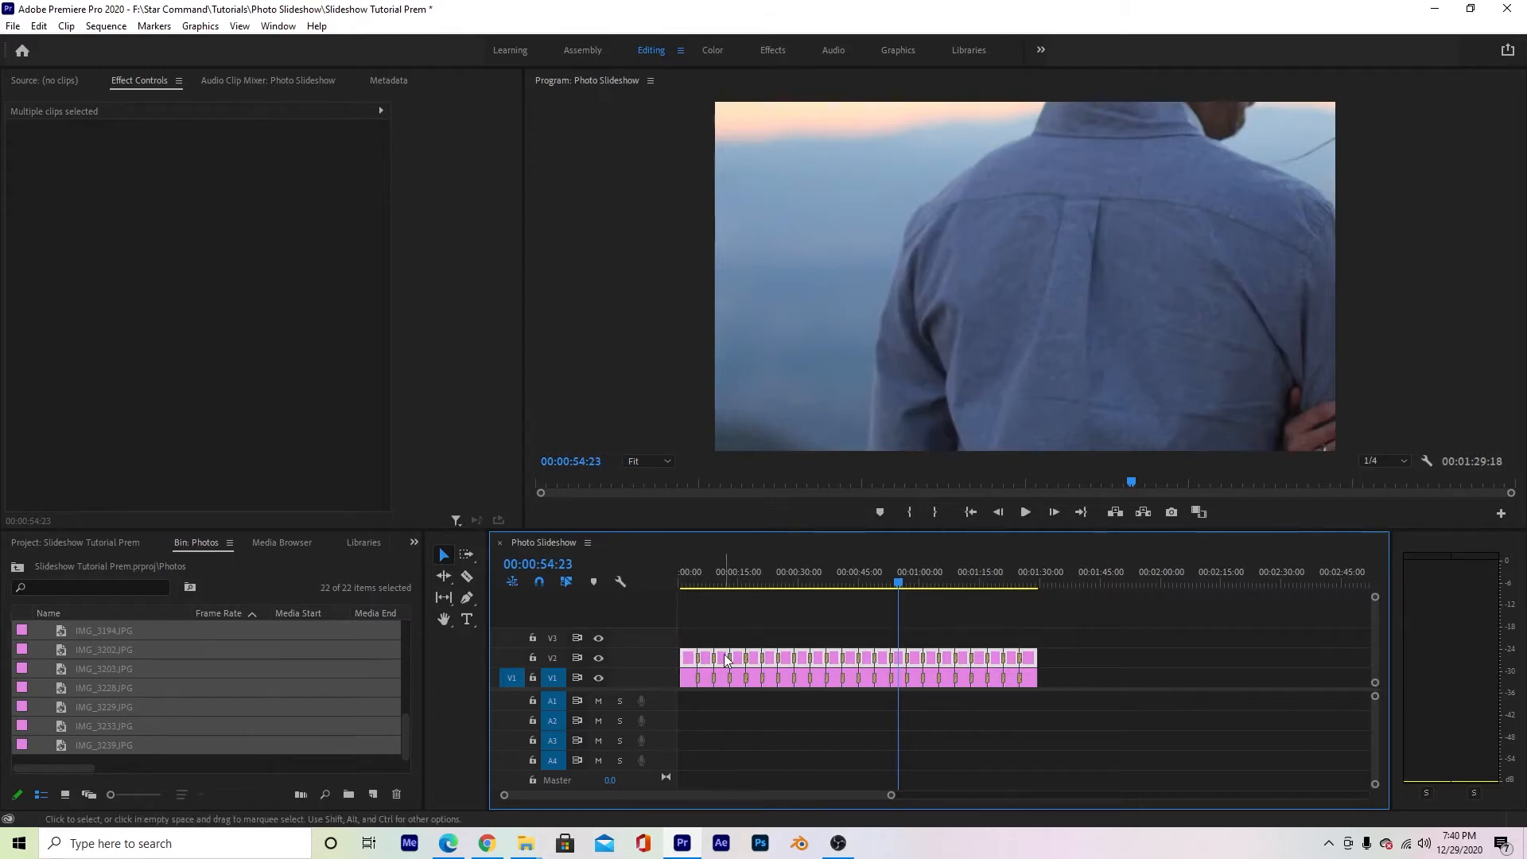
{"action": "right_click", "coordinate": [725, 660]}
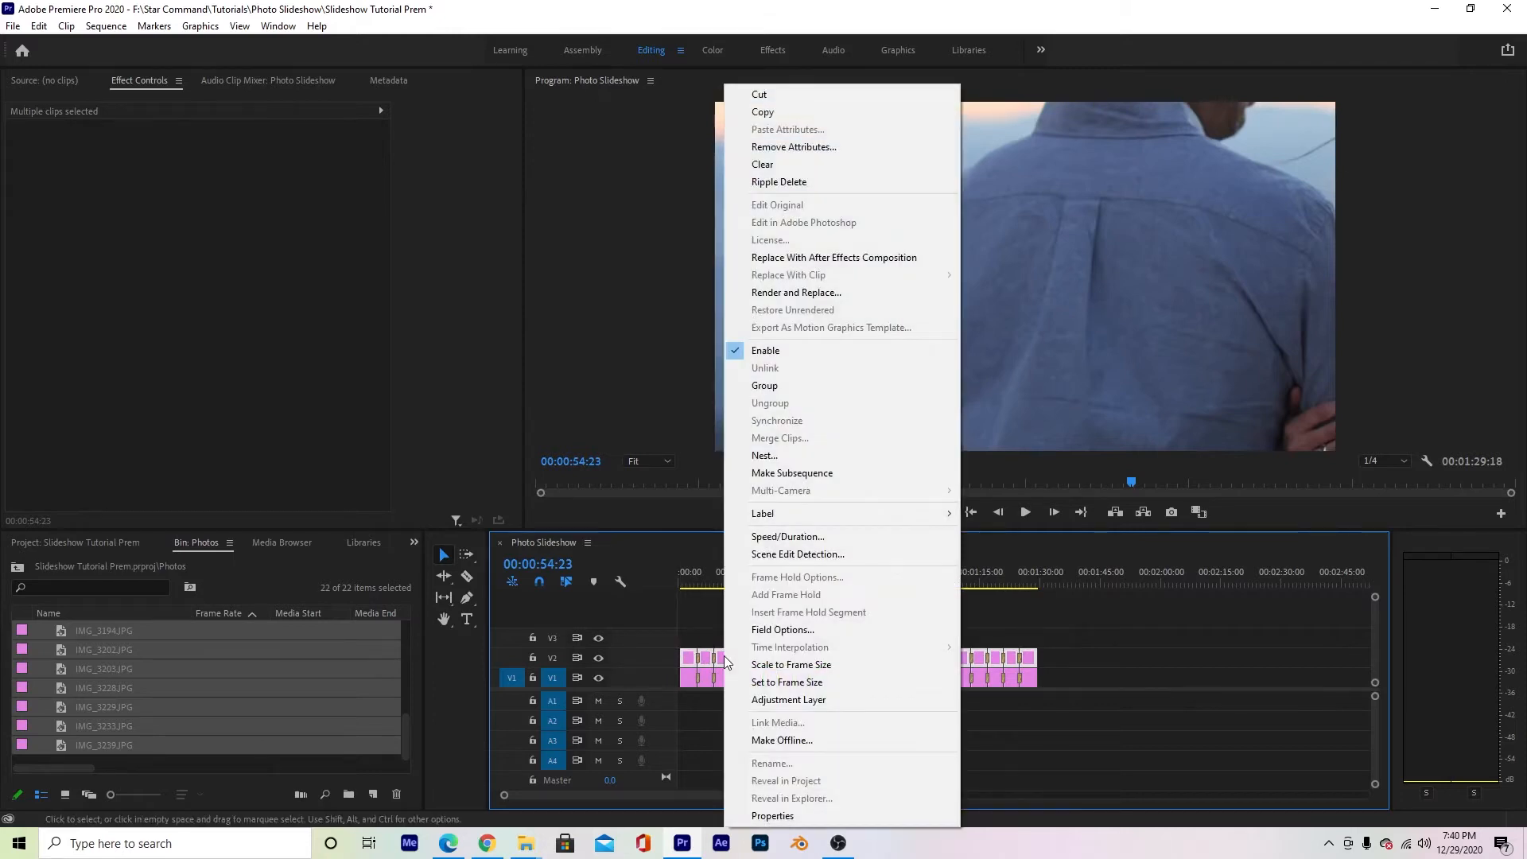
{"action": "left_click", "coordinate": [802, 667]}
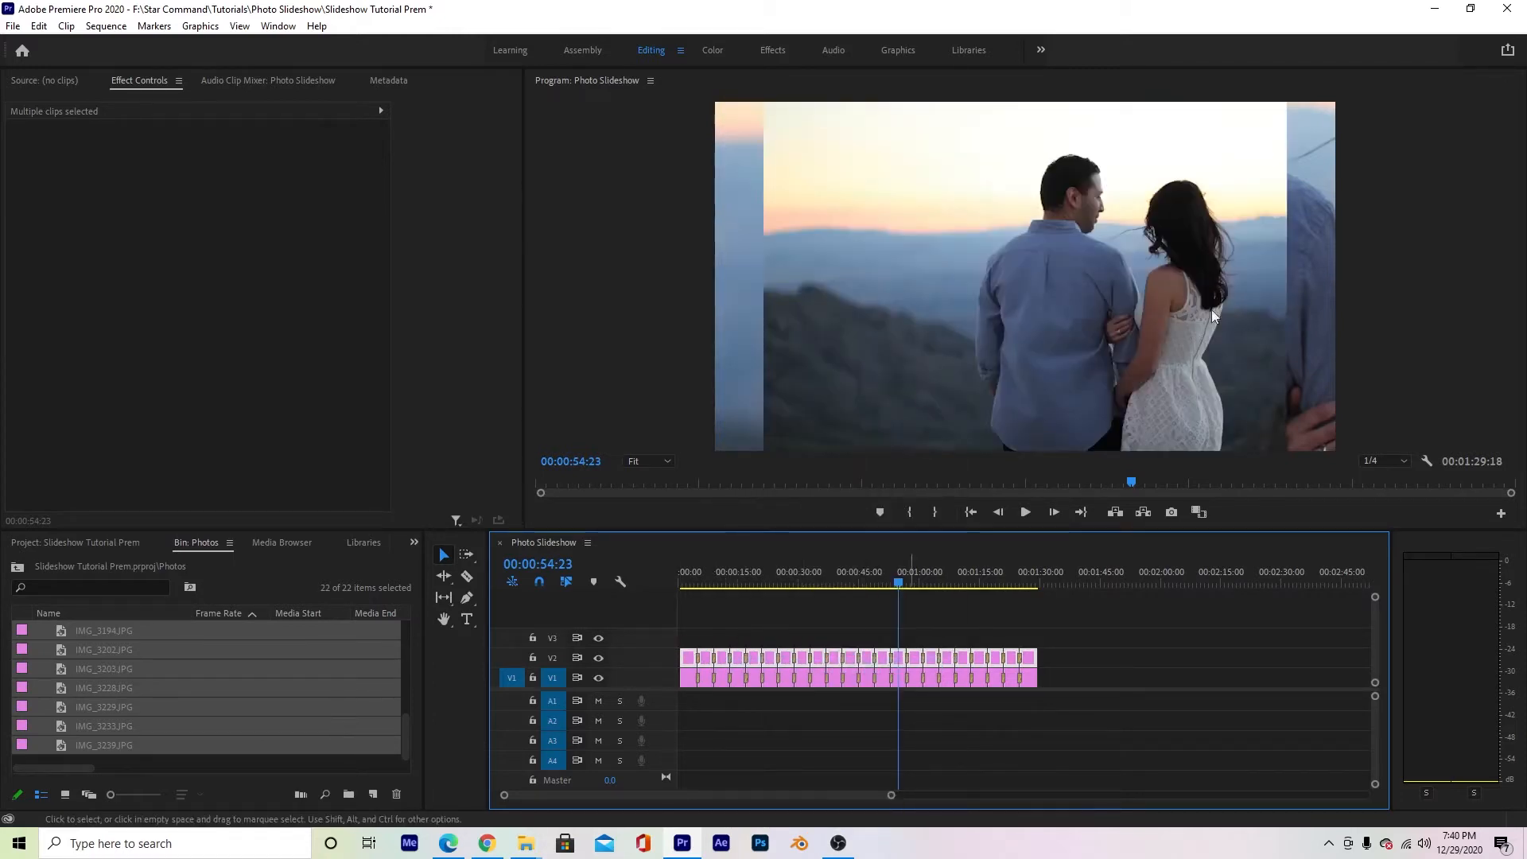
{"action": "left_click_drag", "start_coordinate": [900, 577], "coordinate": [868, 560]}
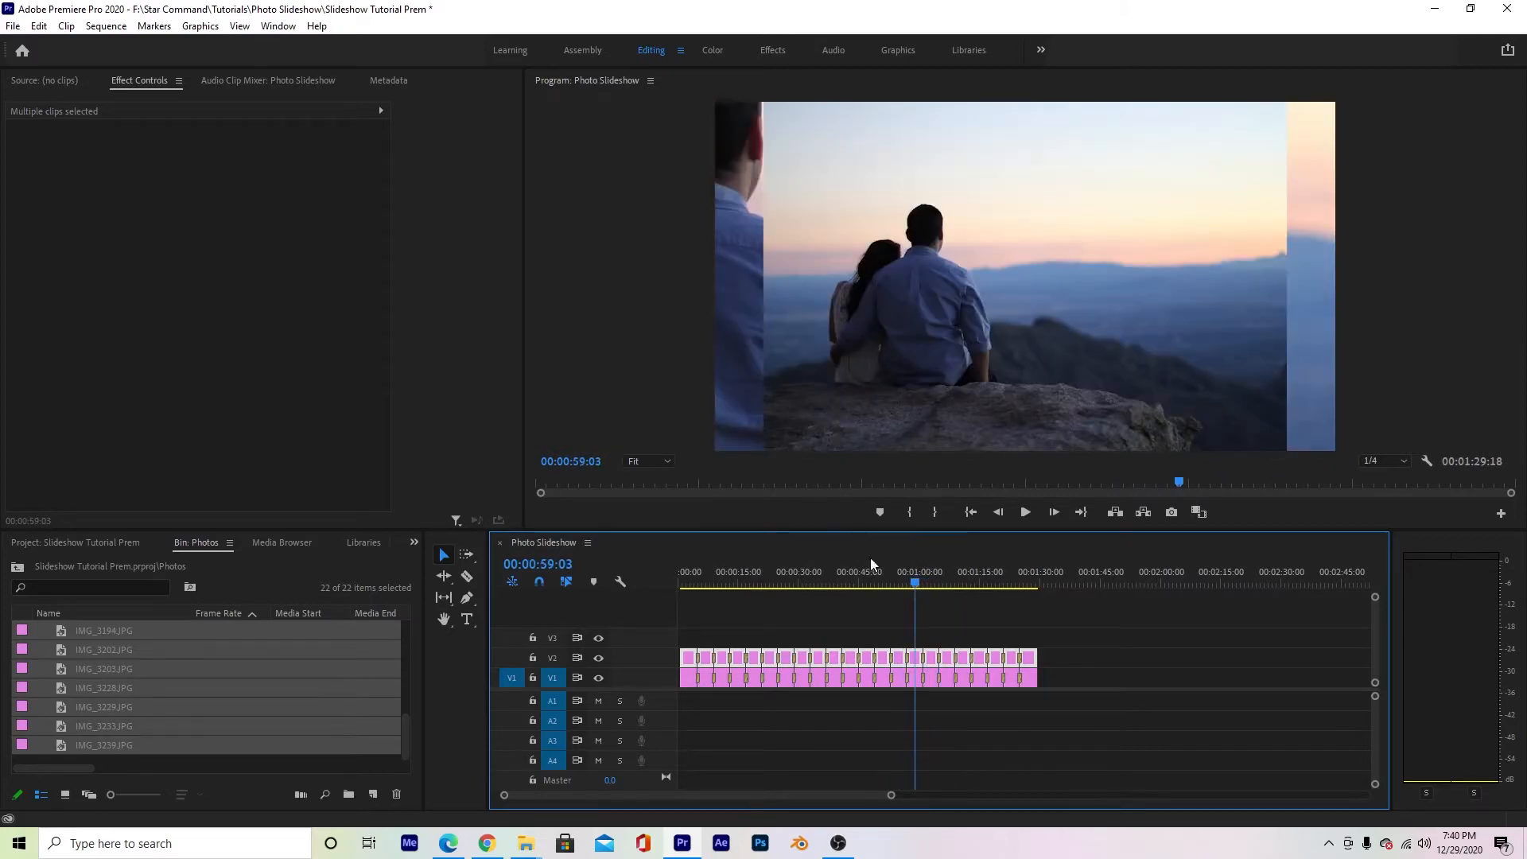
{"action": "left_click_drag", "start_coordinate": [803, 579], "coordinate": [910, 588]}
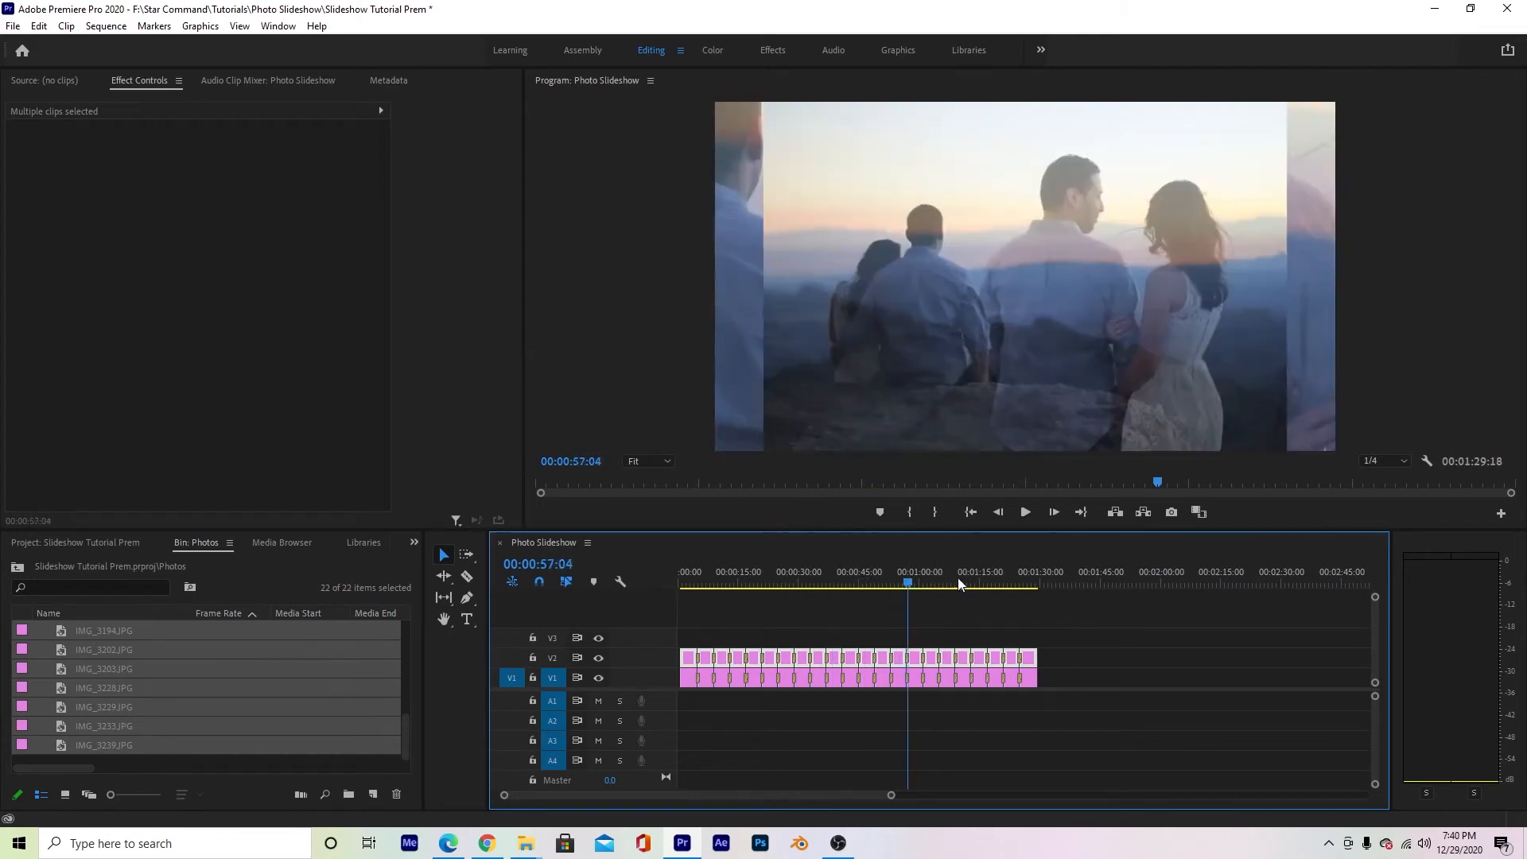
{"action": "left_click", "coordinate": [1053, 622]}
{"action": "left_click", "coordinate": [963, 580]}
- Search the effects for "blur" and apply Gaussian Blur to the first photo clip on track V1
{"action": "key", "text": "shift+7"}
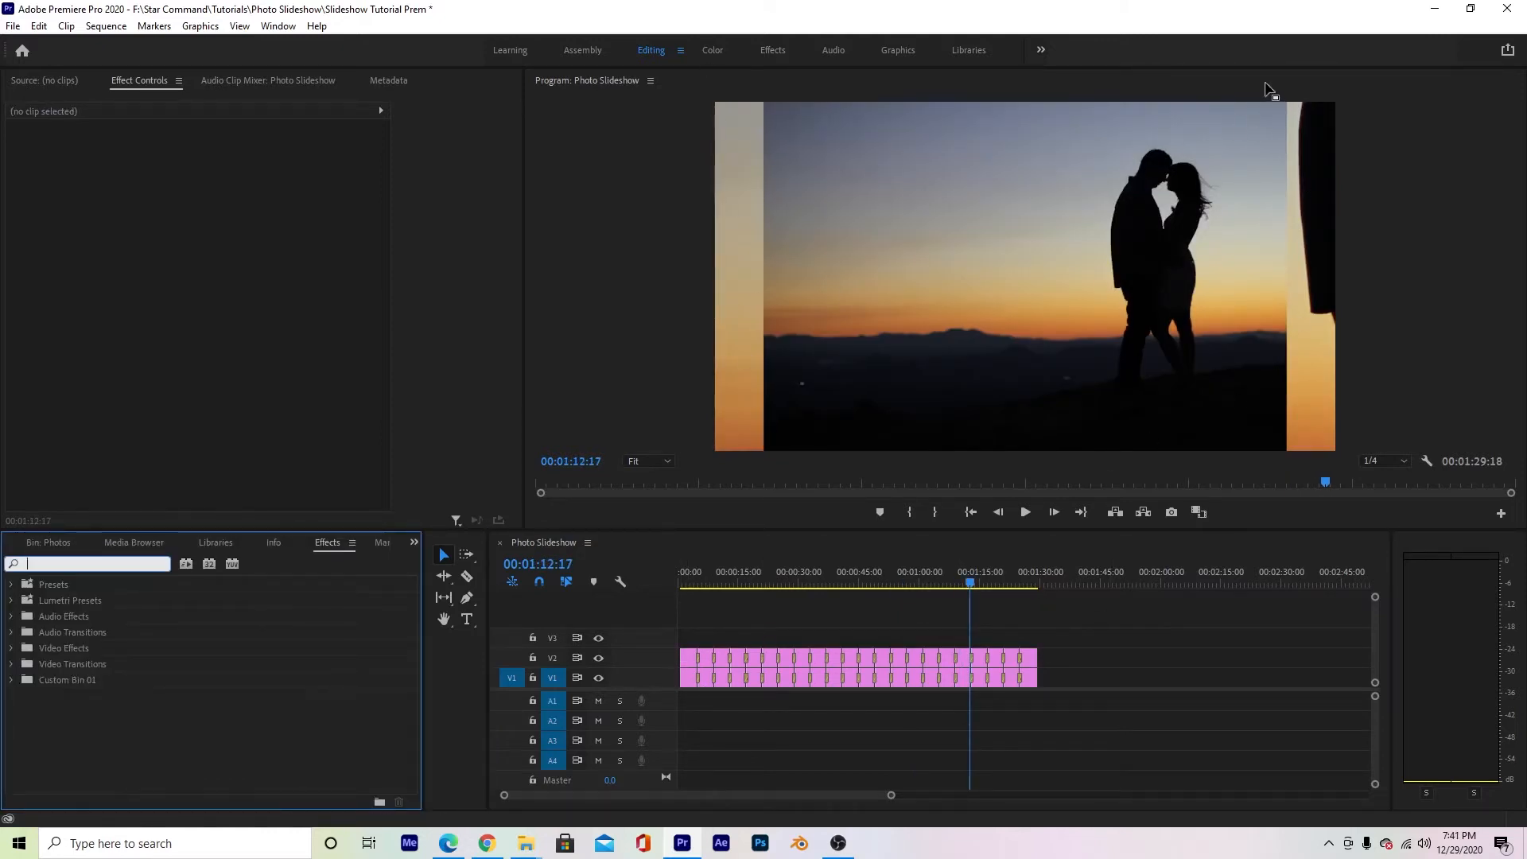
{"action": "left_click", "coordinate": [687, 581]}
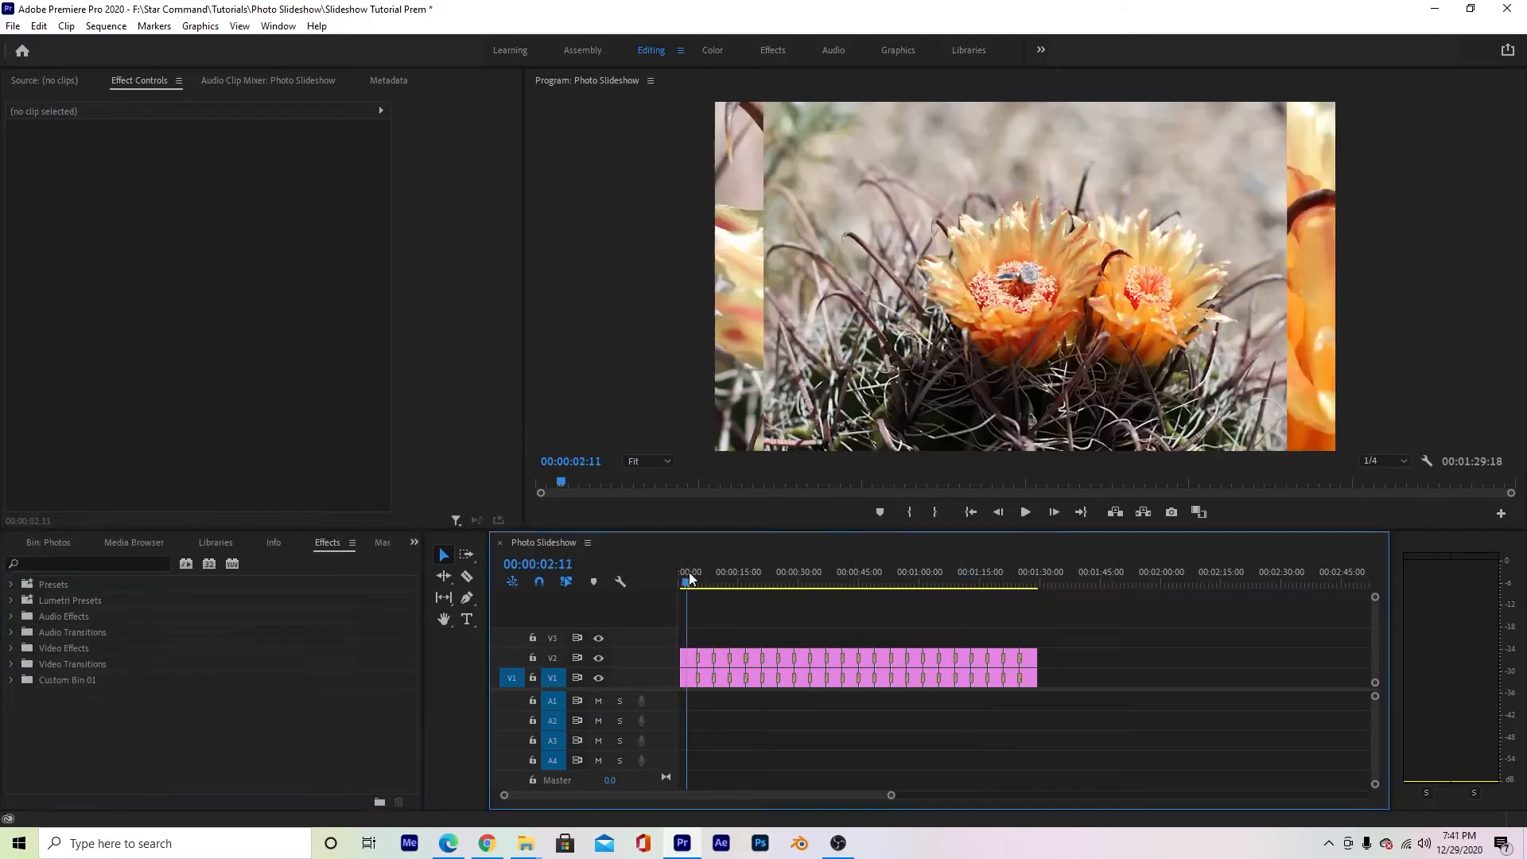
{"action": "left_click", "coordinate": [689, 679]}
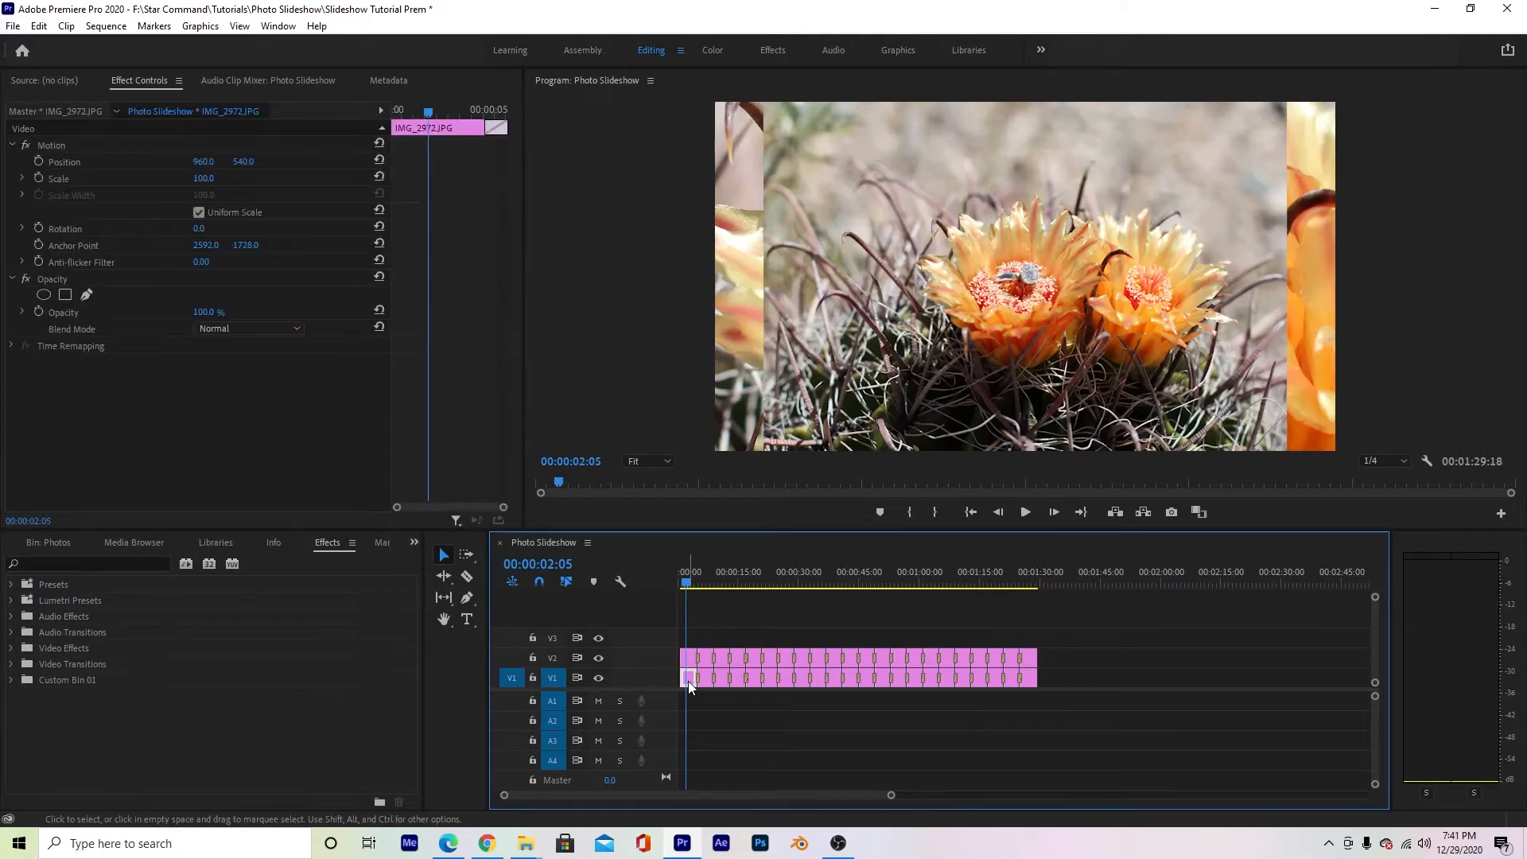
{"action": "left_click", "coordinate": [108, 562]}
{"action": "type", "text": "bl"}
{"action": "type", "text": "ur"}
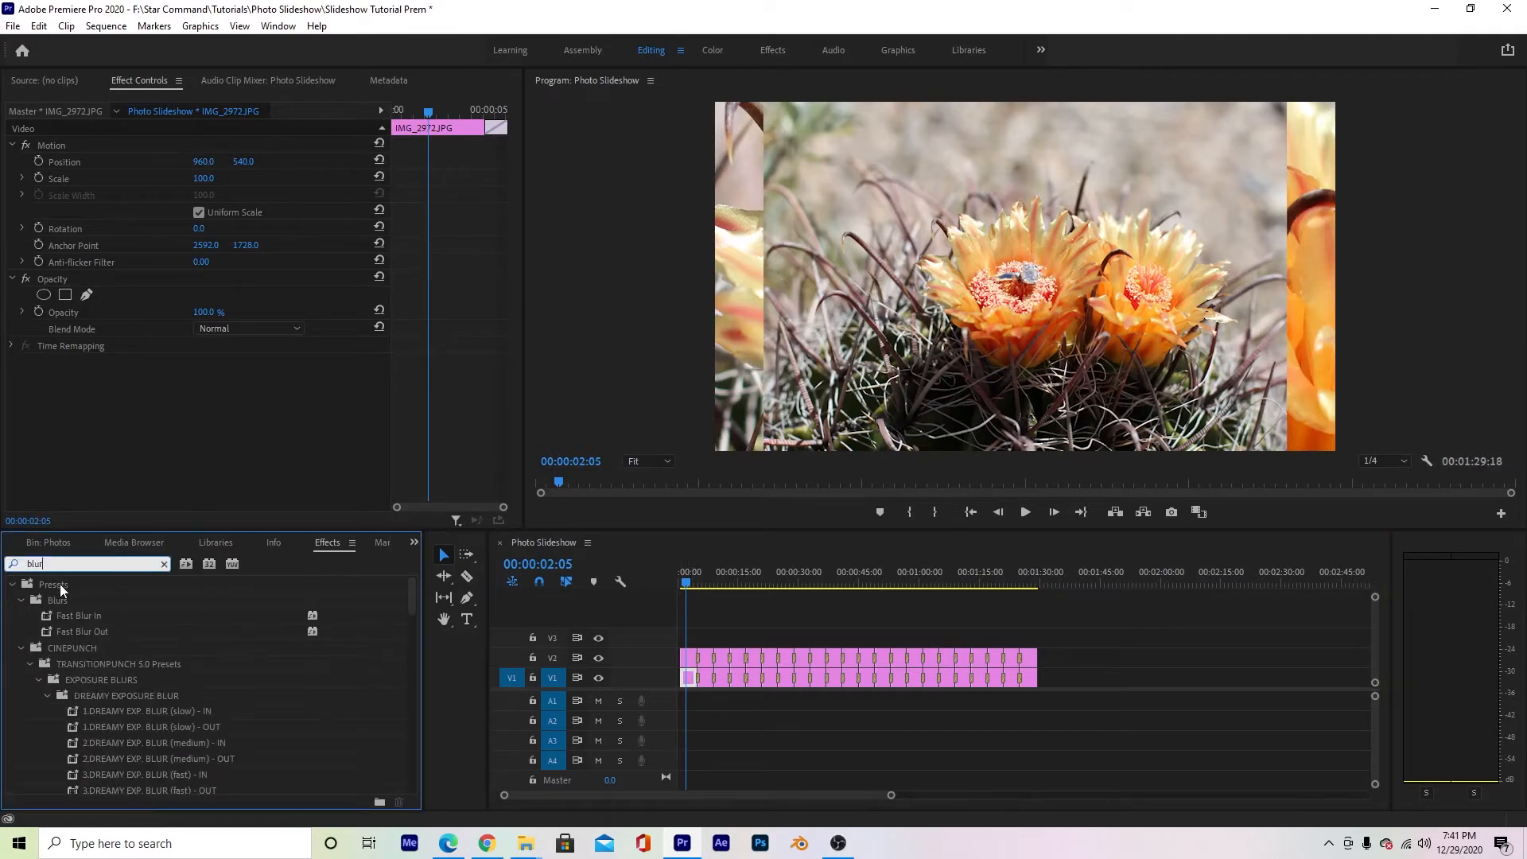
{"action": "left_click", "coordinate": [21, 648]}
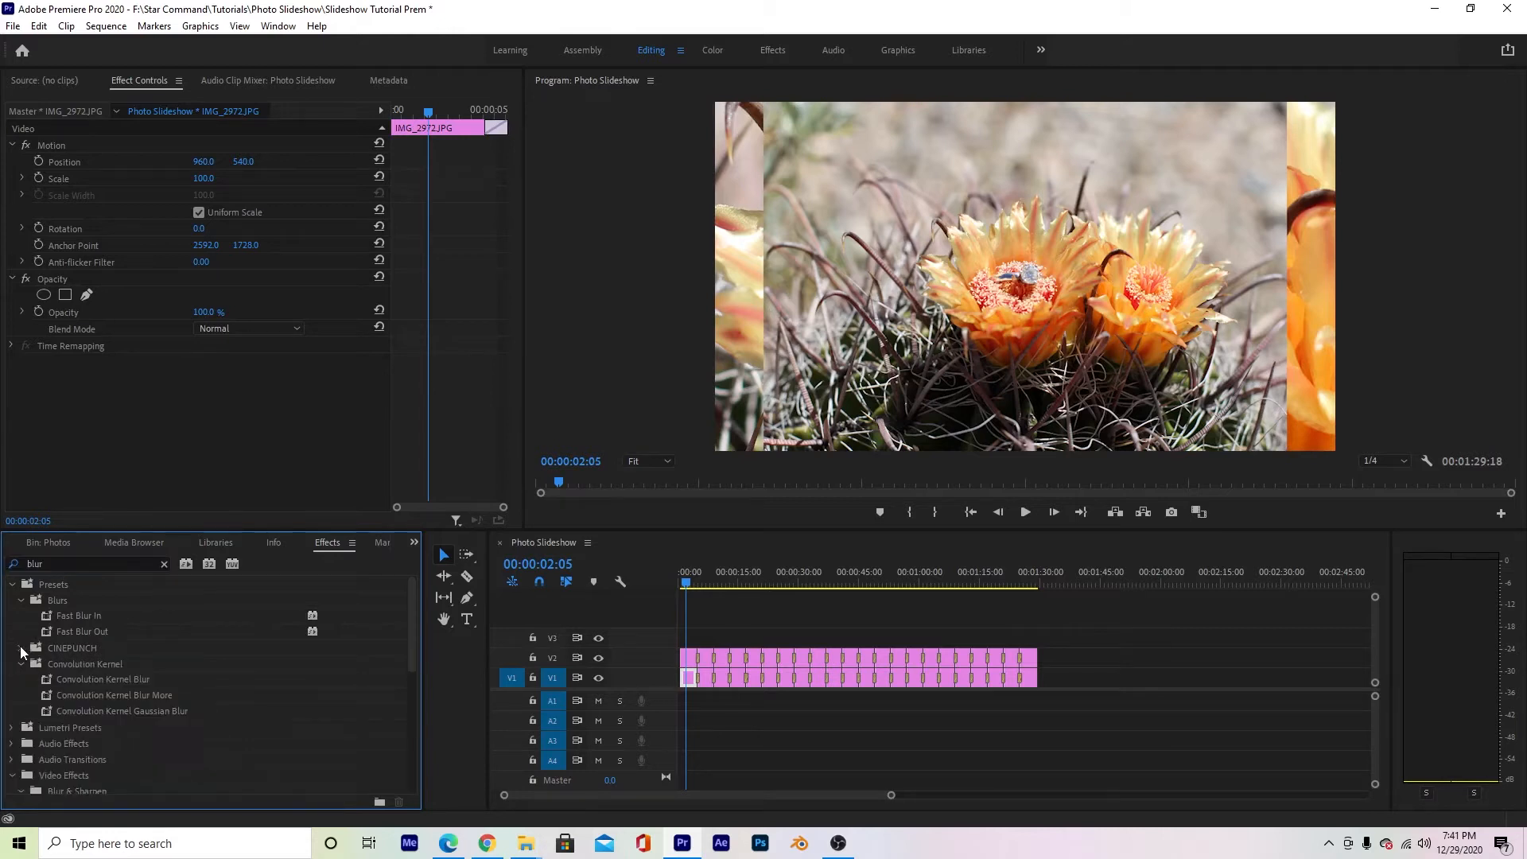
{"action": "scroll", "coordinate": [65, 702], "scroll_direction": "down", "scroll_amount": 3}
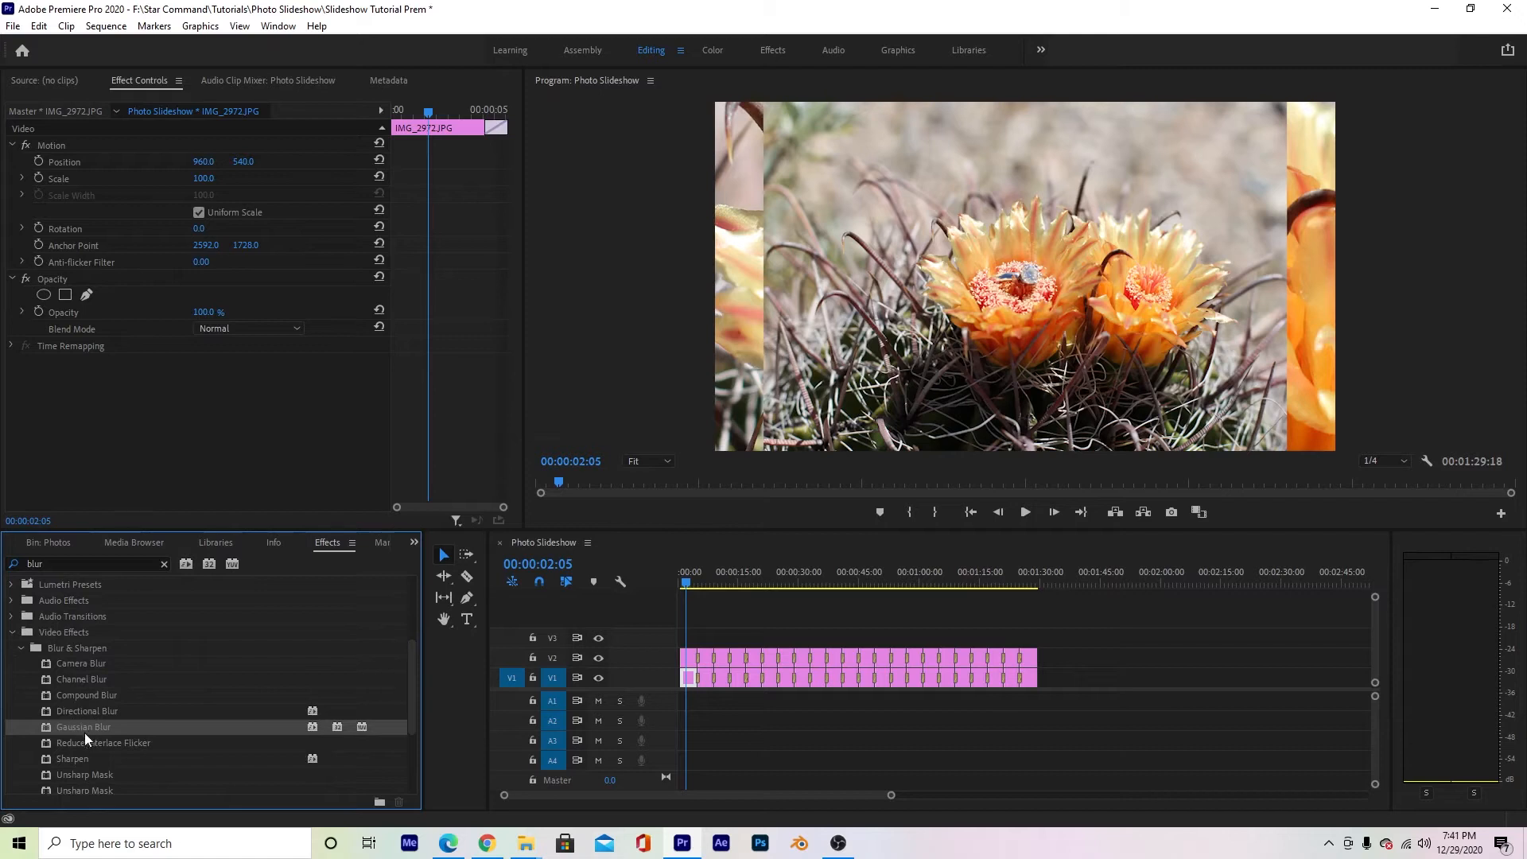
{"action": "left_click_drag", "start_coordinate": [63, 728], "coordinate": [688, 680]}
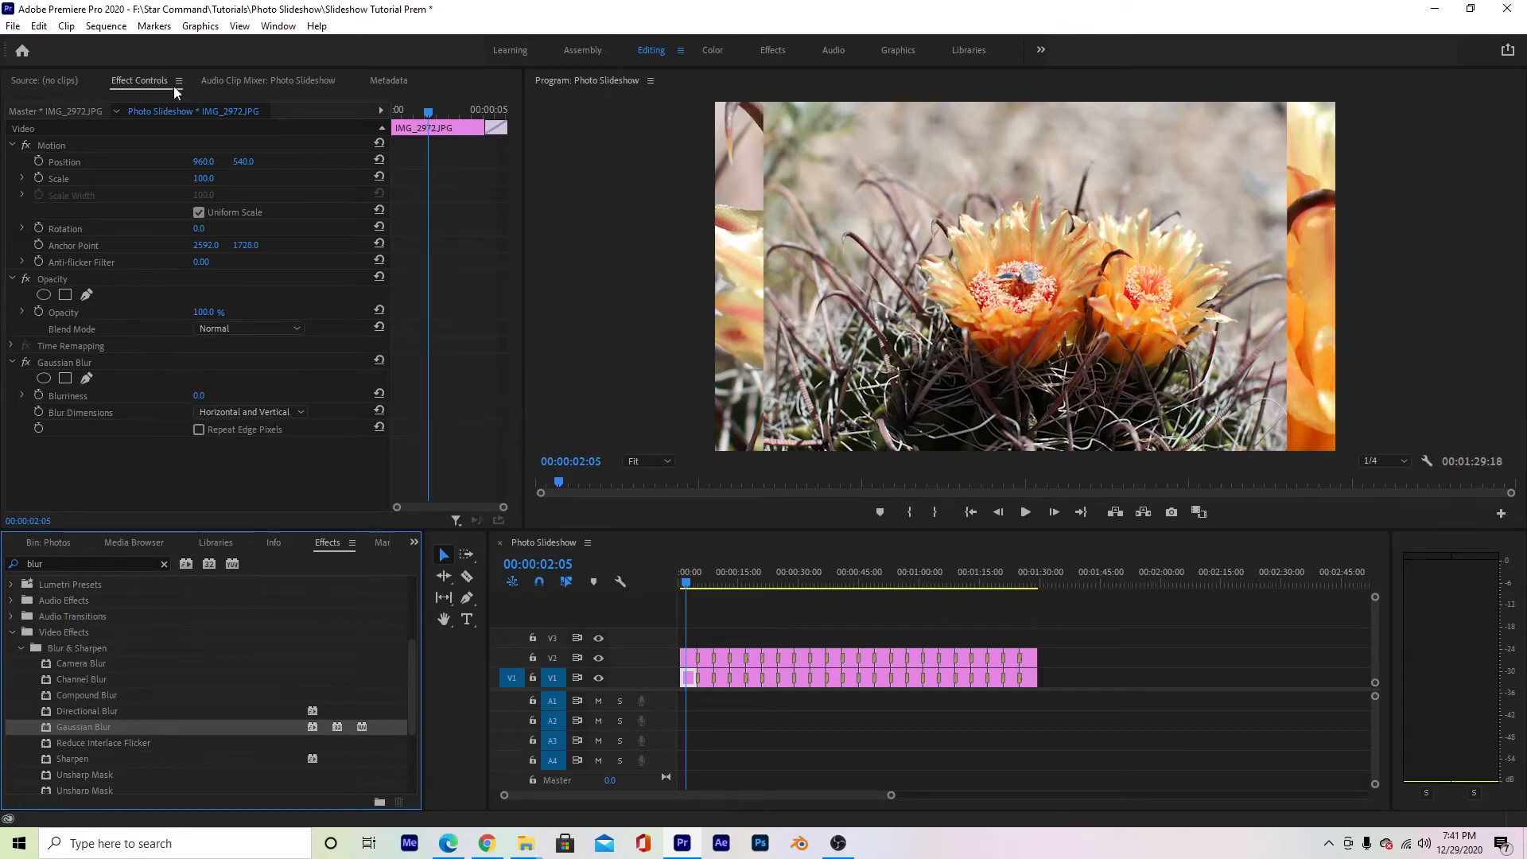
- Set the Gaussian Blur blurriness of the first photo clip on V1 to 62
{"action": "left_click", "coordinate": [247, 79]}
{"action": "left_click", "coordinate": [381, 79]}
{"action": "left_click", "coordinate": [270, 79]}
{"action": "left_click", "coordinate": [113, 79]}
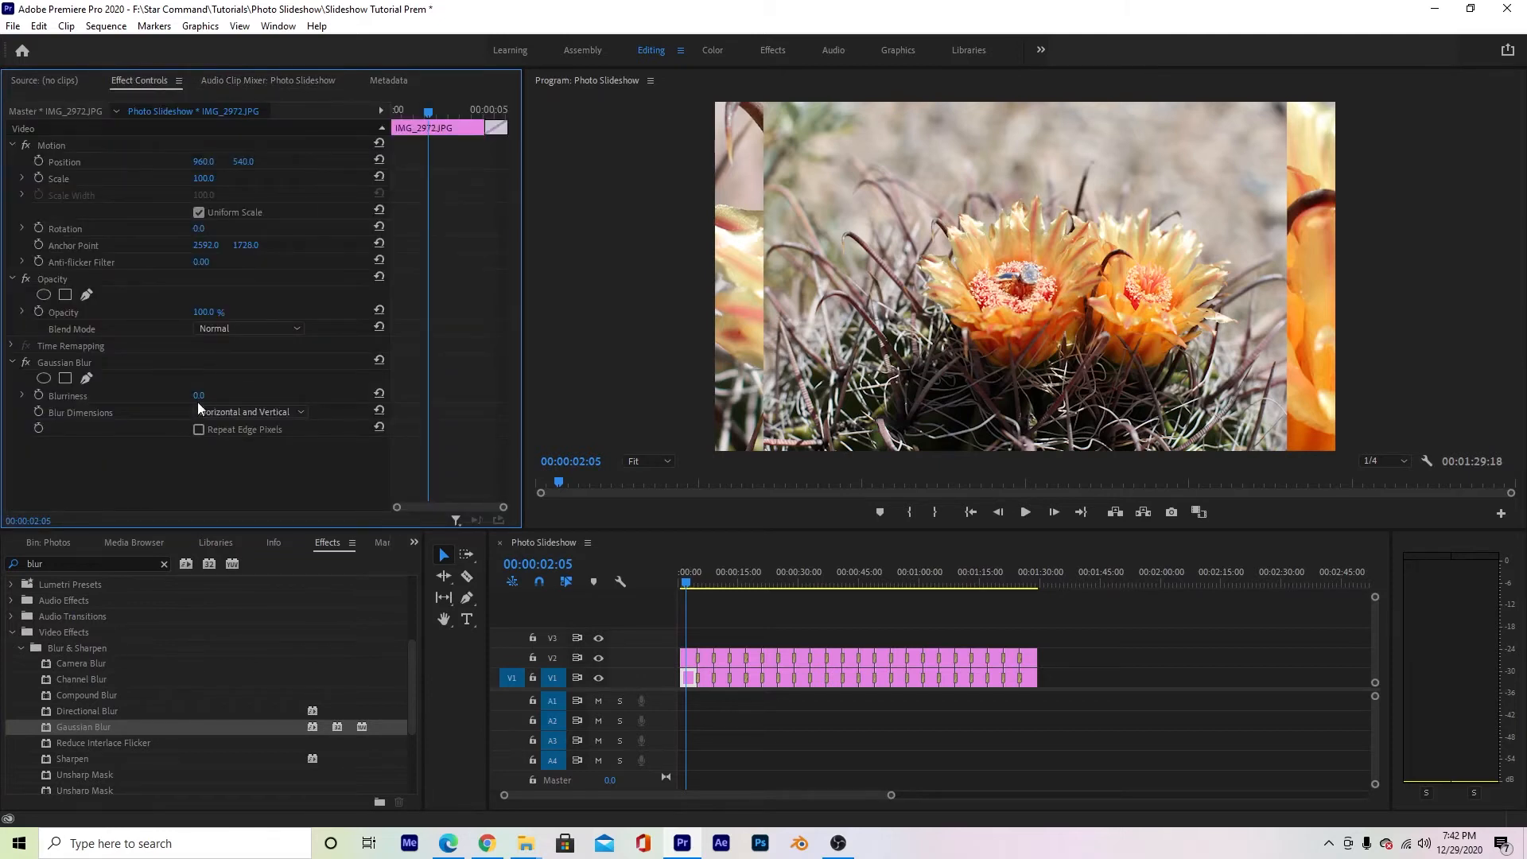
{"action": "left_click_drag", "start_coordinate": [199, 395], "coordinate": [226, 397]}
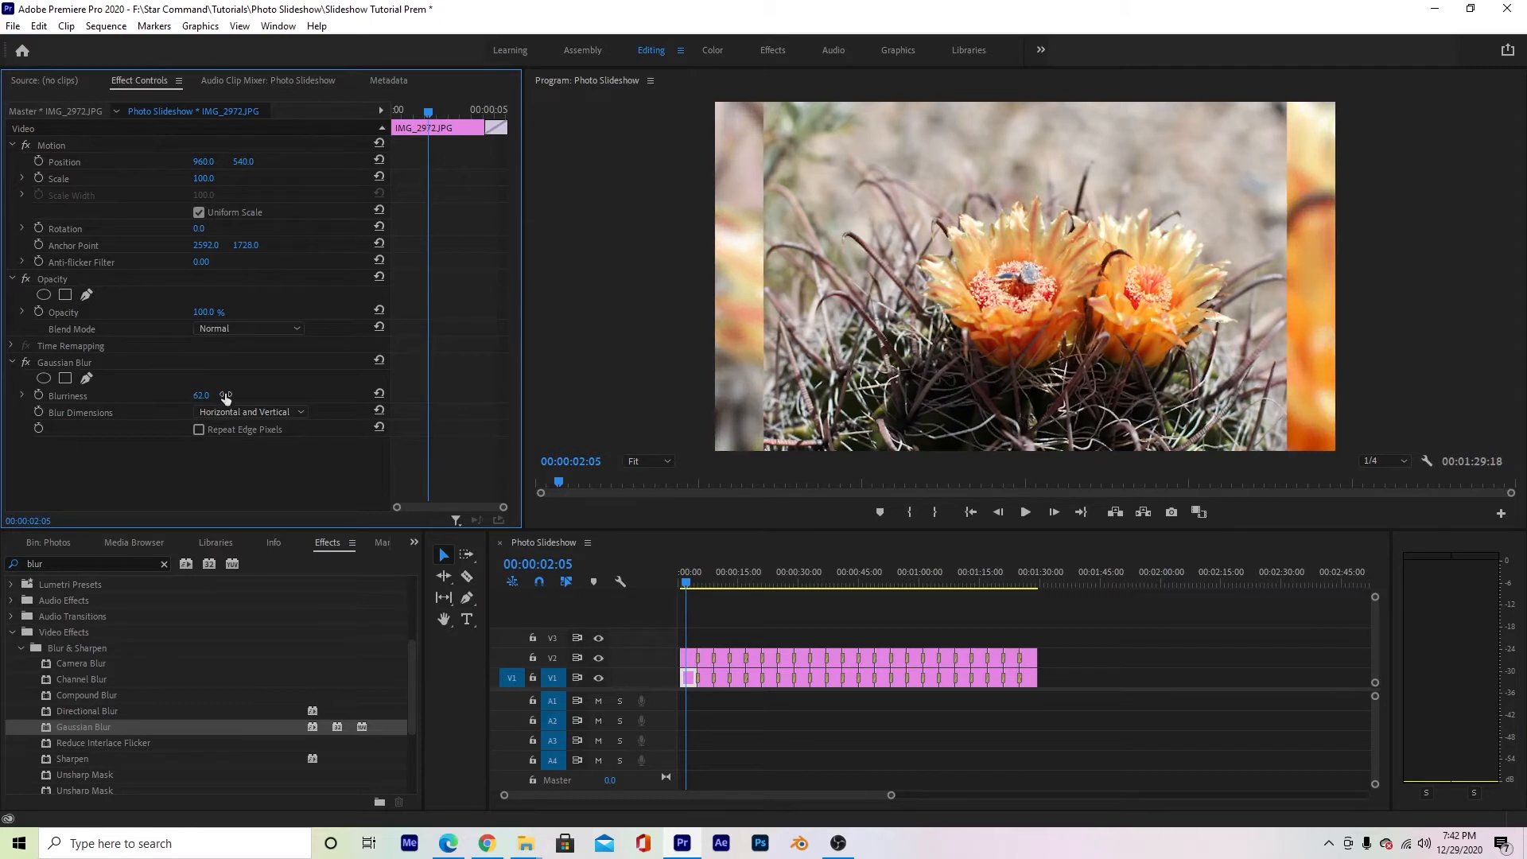
- Copy the Gaussian Blur effect from the first clip to all other photo clips on V1 and preview the slideshow
{"action": "left_click", "coordinate": [65, 361]}
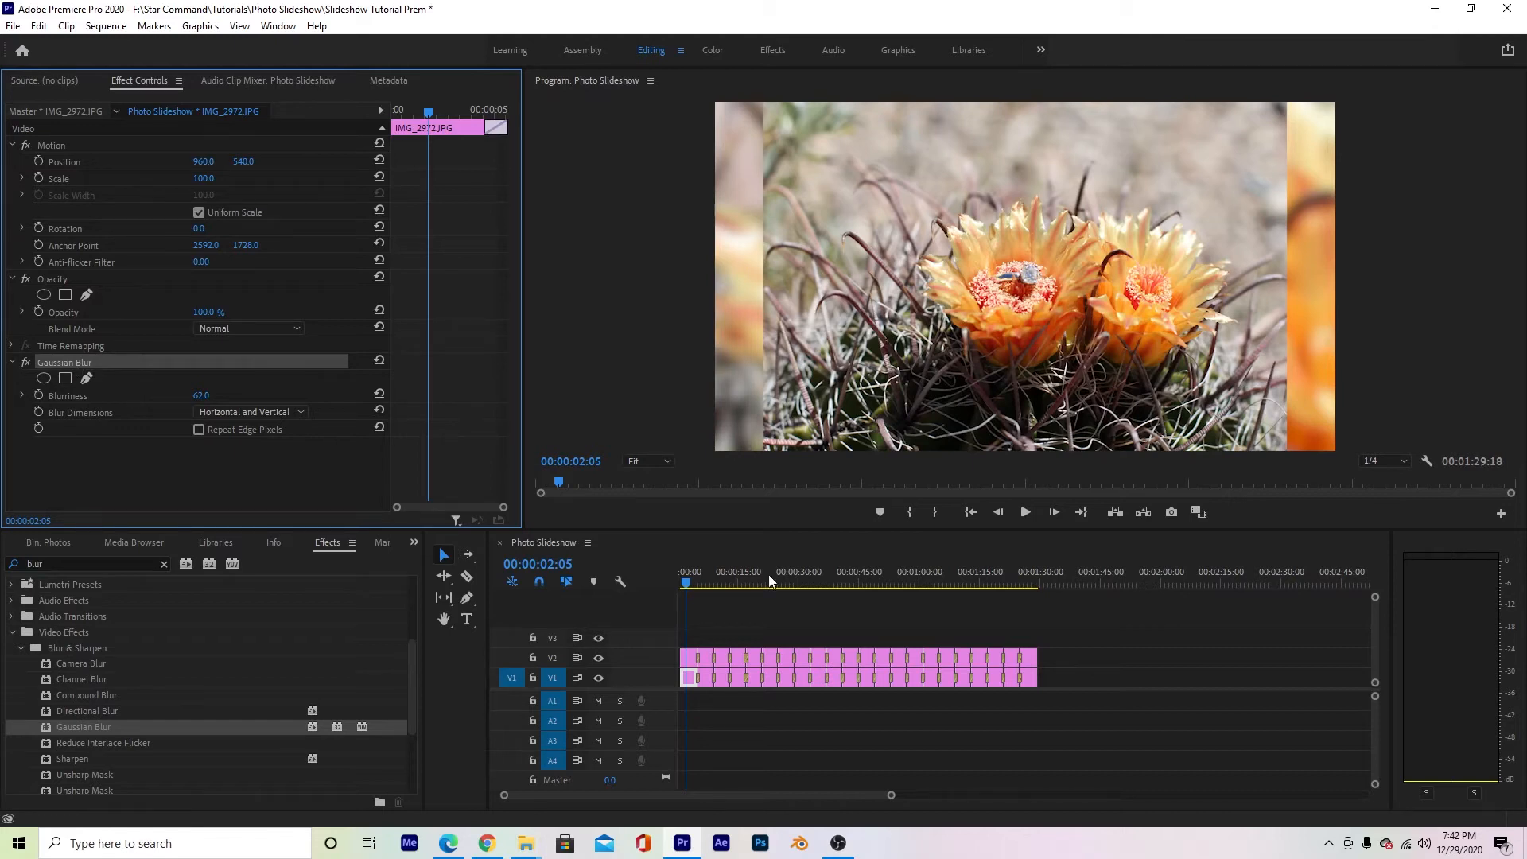
{"action": "left_click_drag", "start_coordinate": [1089, 680], "coordinate": [692, 677]}
{"action": "left_click_drag", "start_coordinate": [695, 588], "coordinate": [971, 594]}
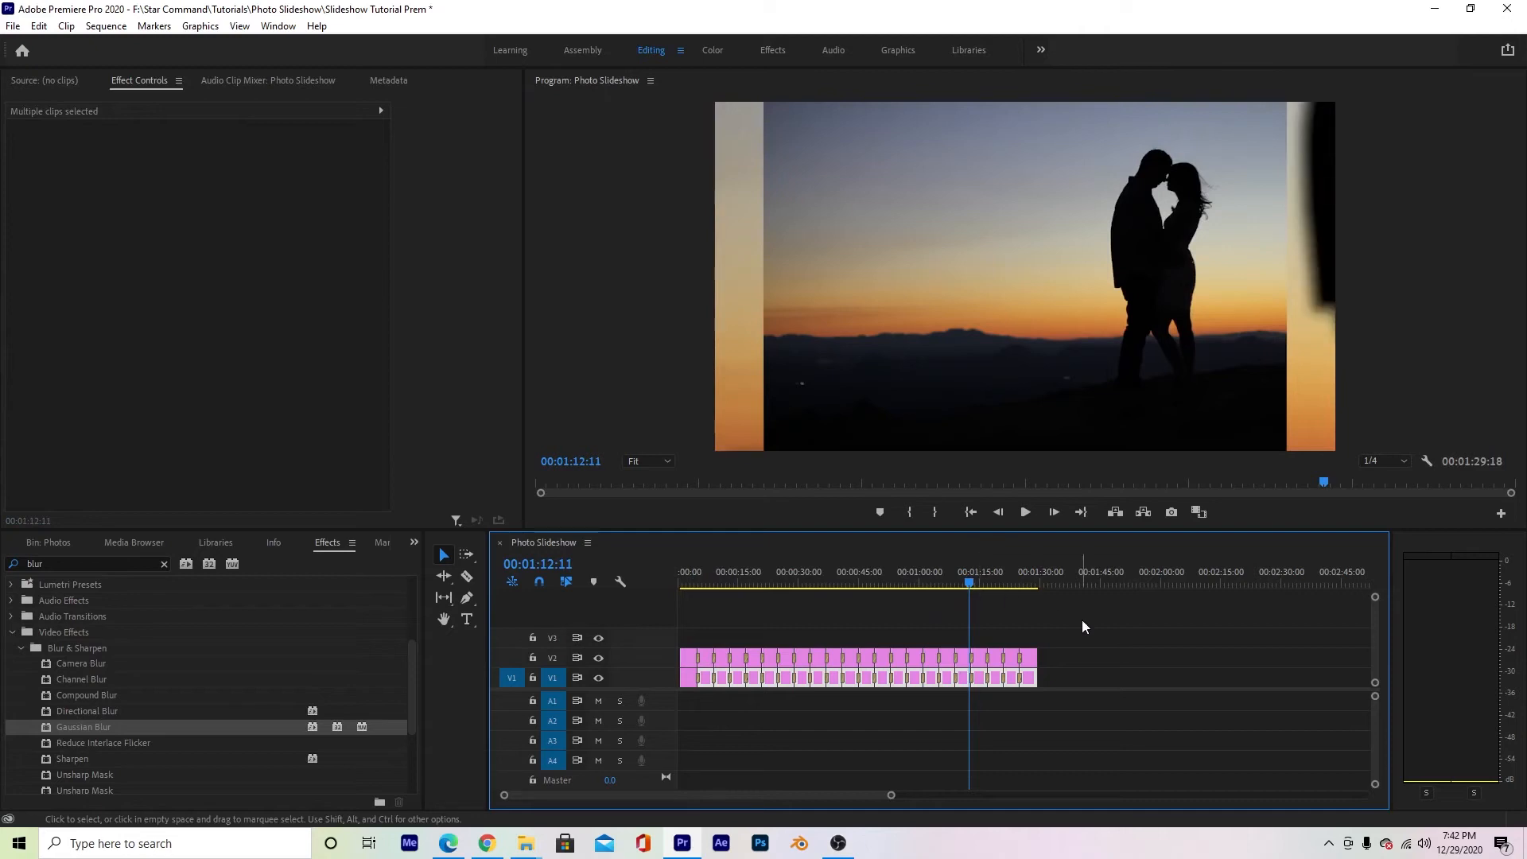
{"action": "left_click", "coordinate": [979, 583]}
{"action": "left_click_drag", "start_coordinate": [980, 580], "coordinate": [754, 586]}
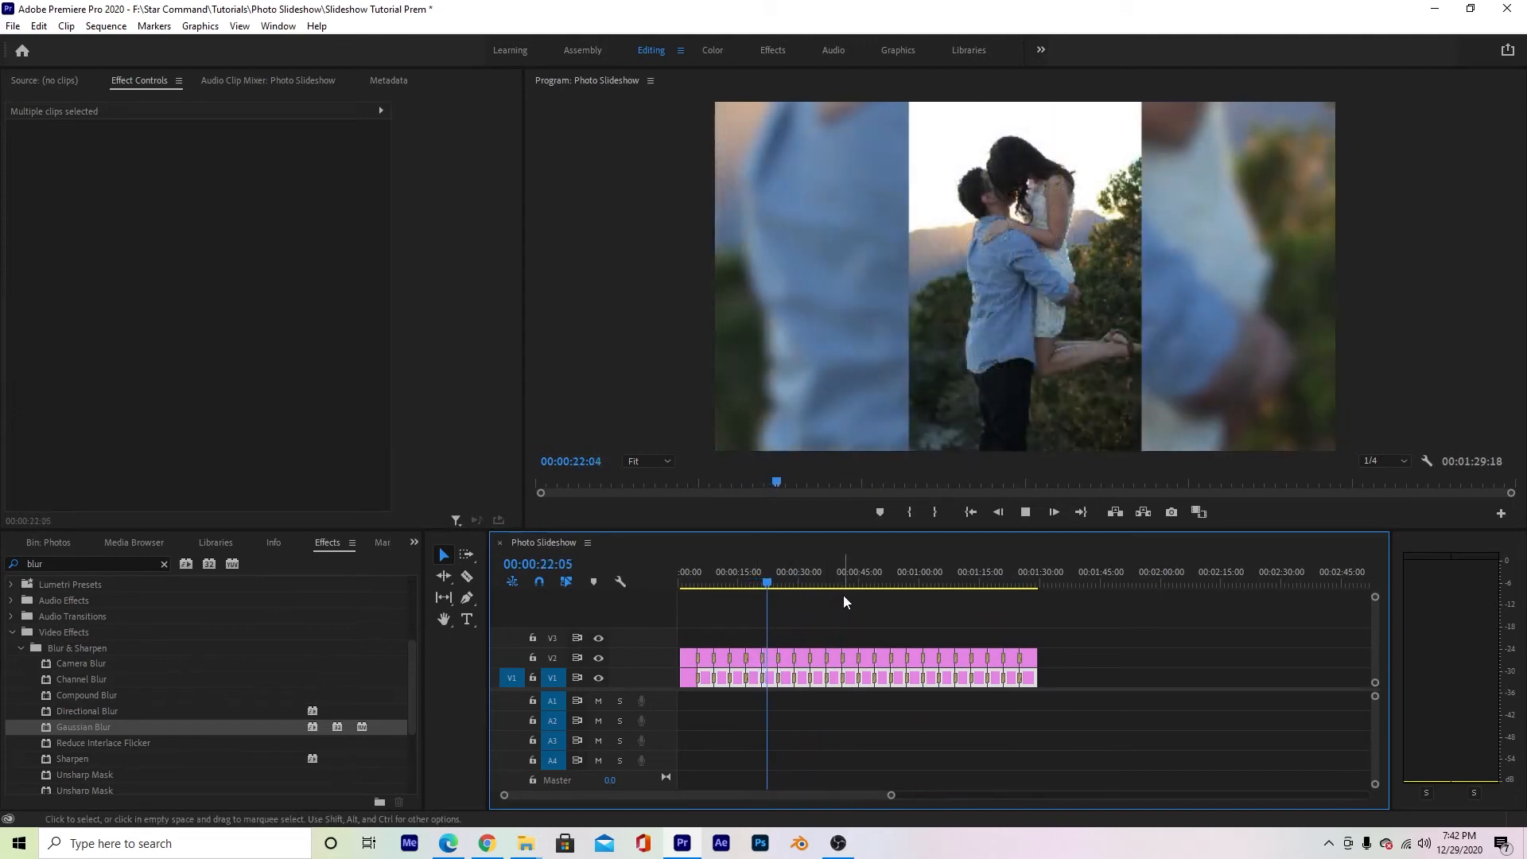
{"action": "key", "text": "space"}
- Set the vertical position of the blurred IMG_3109.JPG clip on V1 to 1758
{"action": "left_click", "coordinate": [1172, 671]}
{"action": "left_click", "coordinate": [787, 676]}
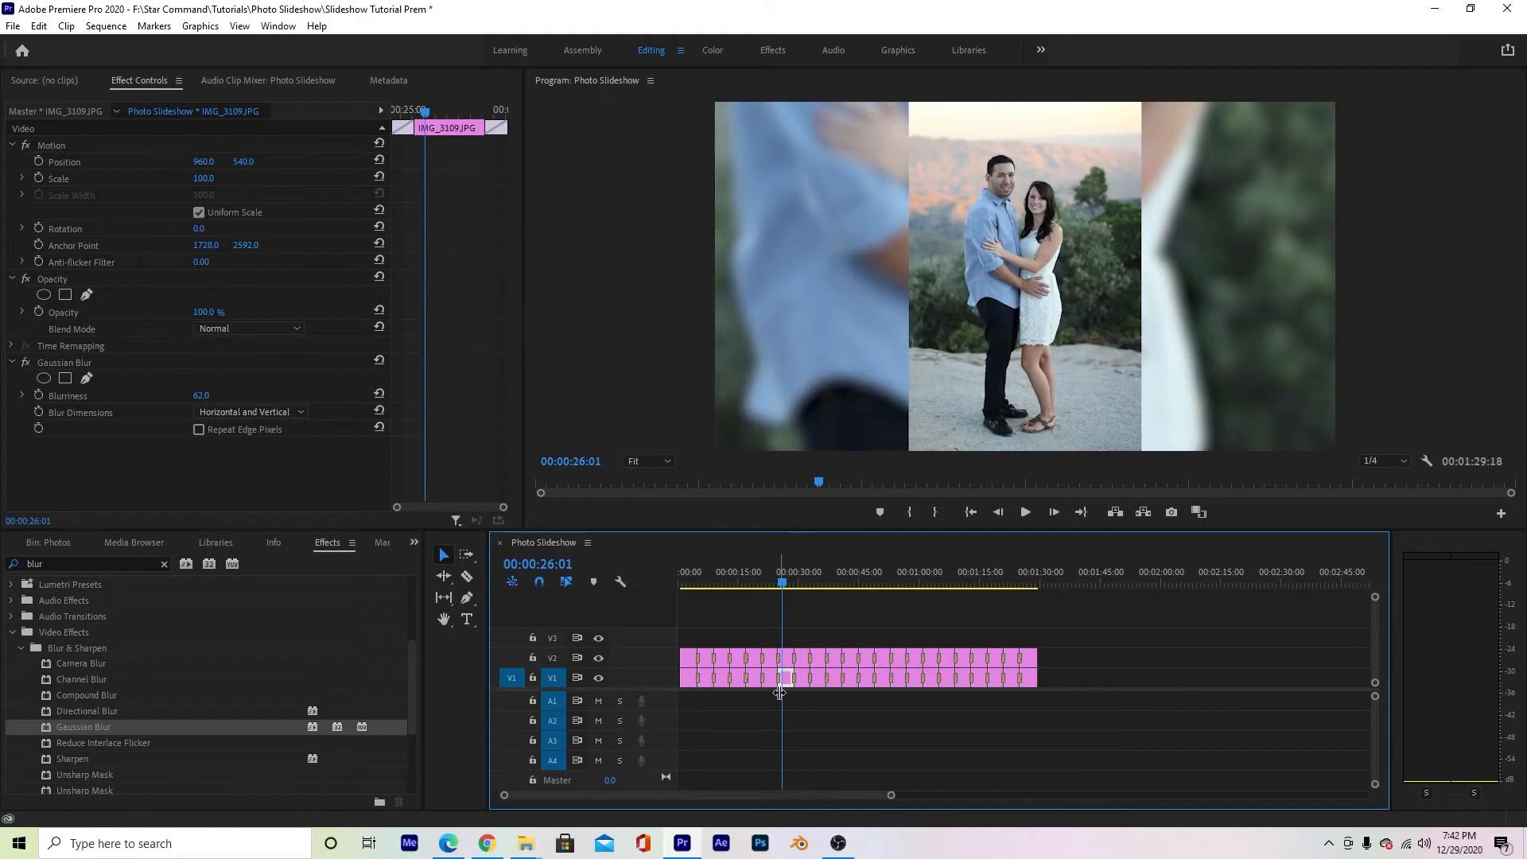
{"action": "left_click_drag", "start_coordinate": [242, 165], "coordinate": [1211, 165]}
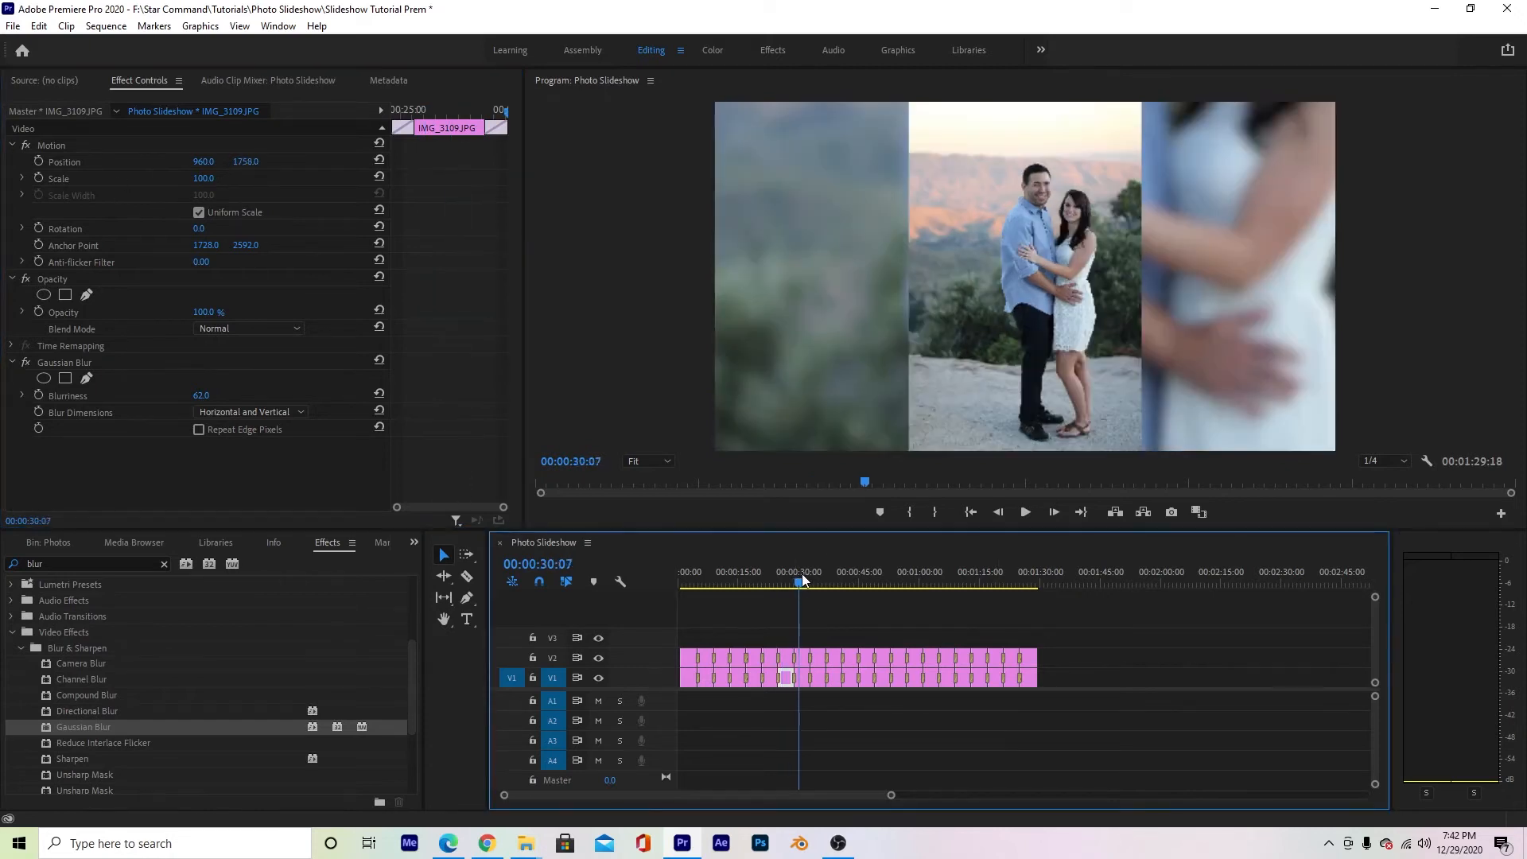
- Play and scrub through the slideshow to review the blurred backgrounds and transitions
{"action": "left_click", "coordinate": [836, 581]}
{"action": "left_click_drag", "start_coordinate": [837, 581], "coordinate": [927, 580]}
{"action": "left_click", "coordinate": [709, 581]}
{"action": "key", "text": "space"}
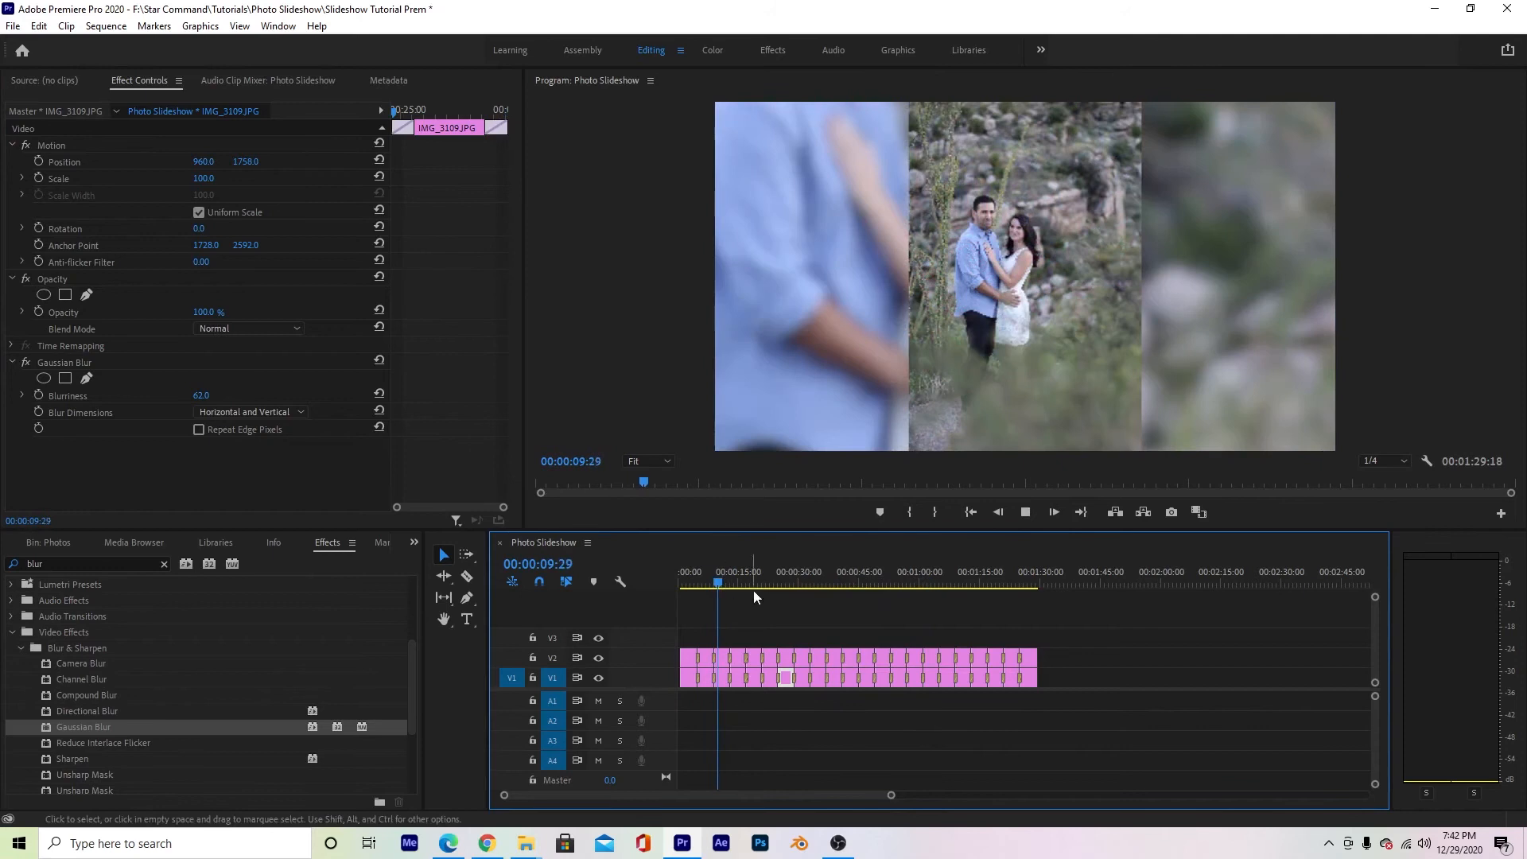
{"action": "left_click_drag", "start_coordinate": [890, 794], "coordinate": [770, 795]}
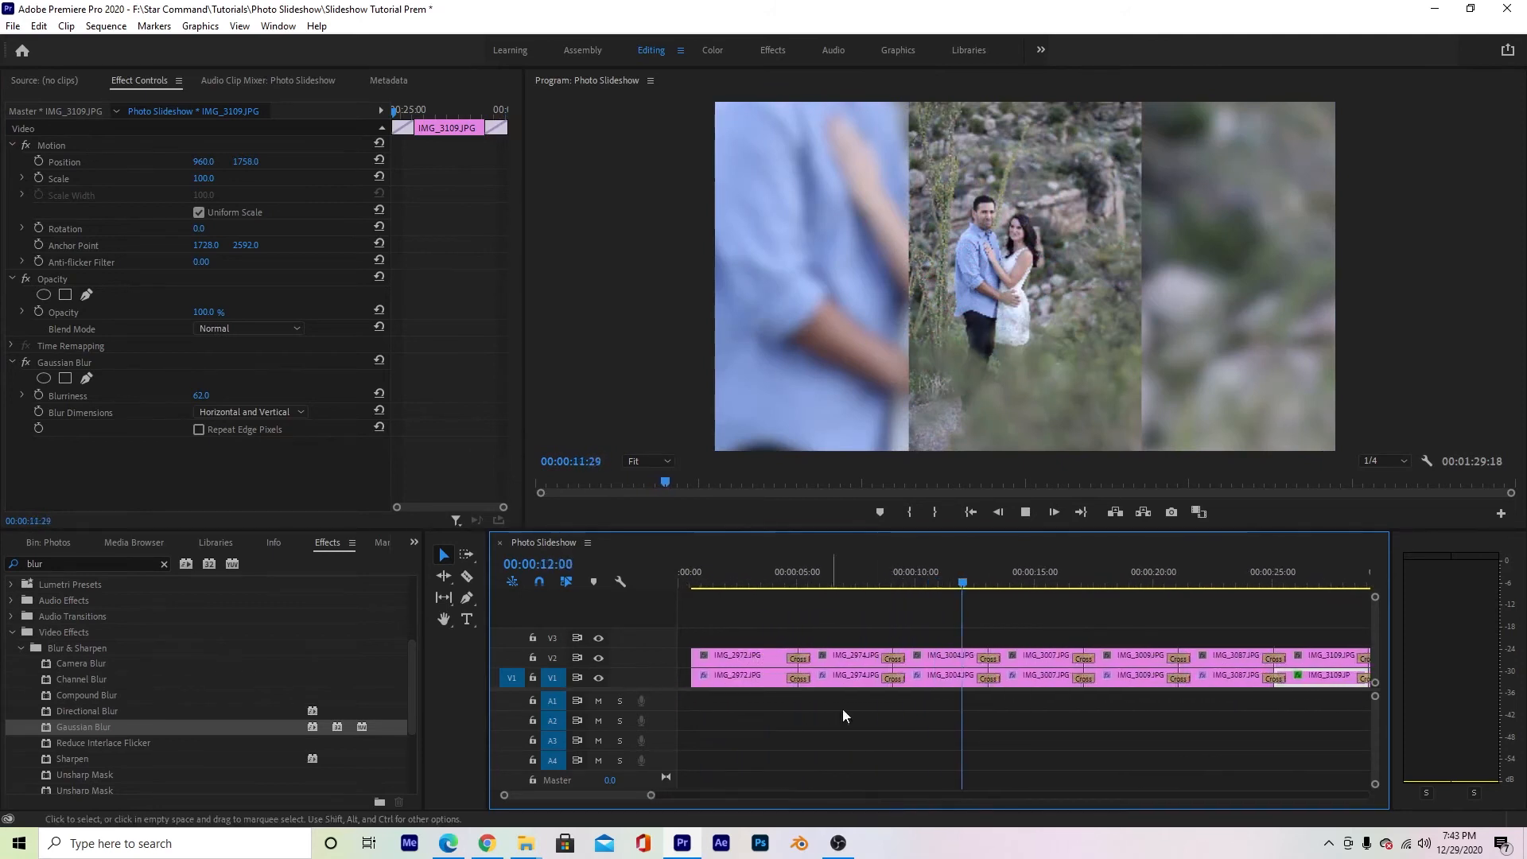
{"action": "left_click_drag", "start_coordinate": [652, 798], "coordinate": [747, 797]}
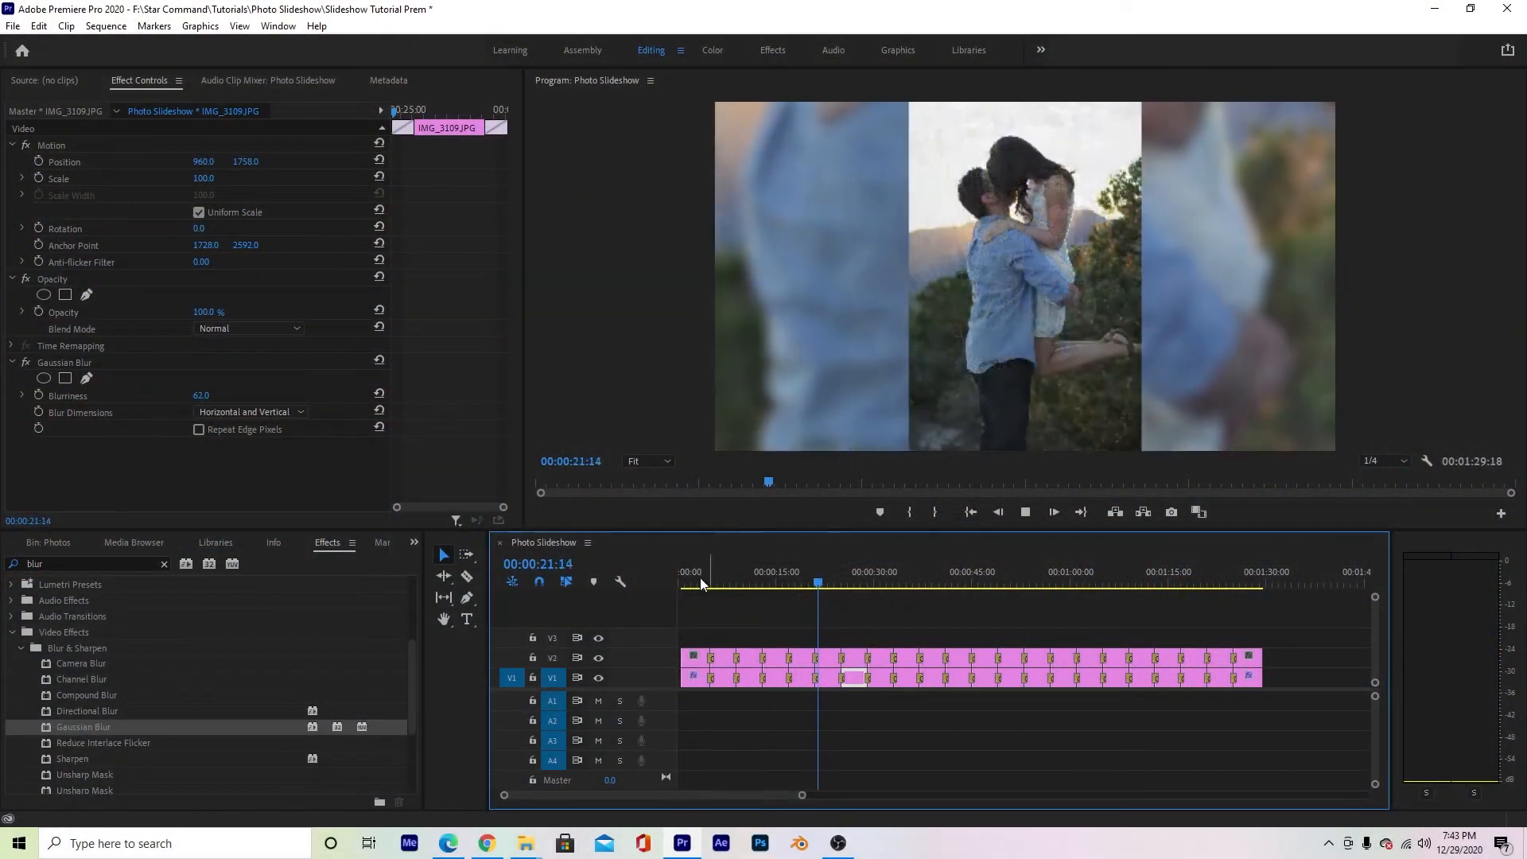
{"action": "left_click_drag", "start_coordinate": [700, 578], "coordinate": [776, 572]}
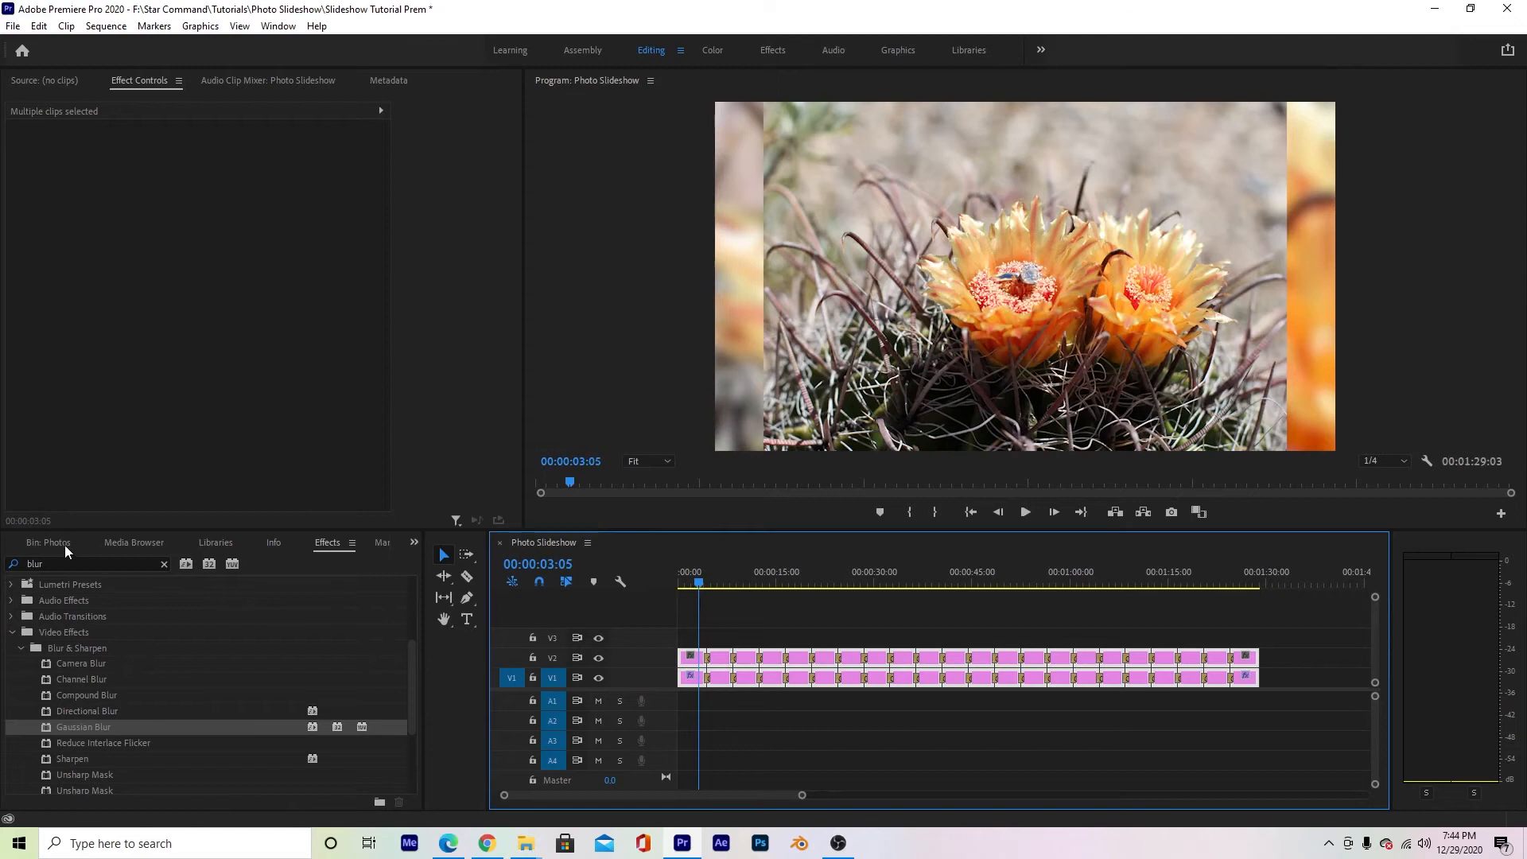
- Show the project's root contents and collapse the Photos bin
{"action": "left_click", "coordinate": [415, 545]}
{"action": "left_click", "coordinate": [450, 566]}
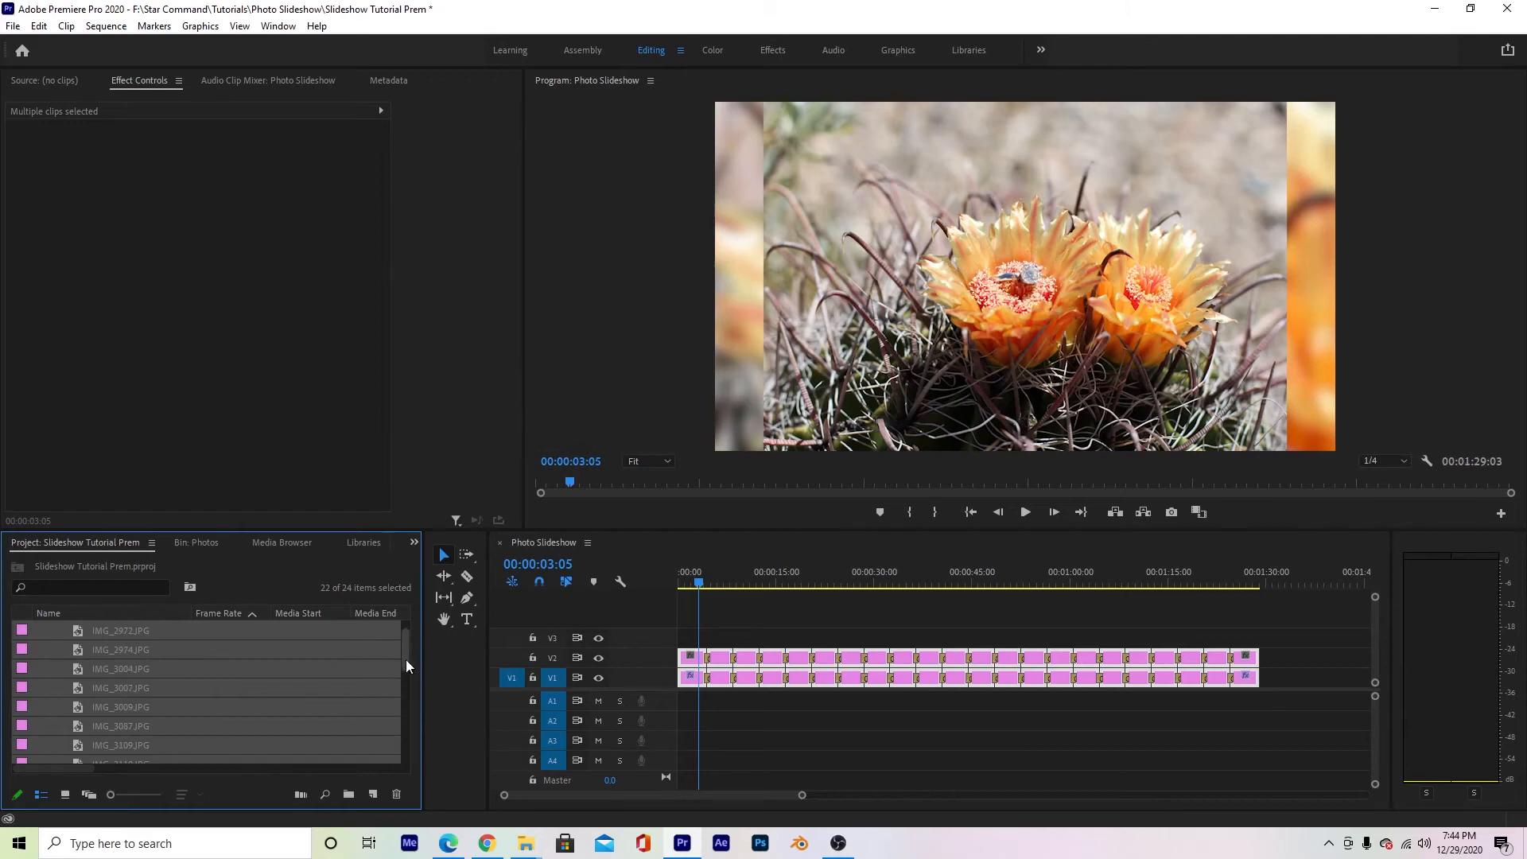
{"action": "left_click_drag", "start_coordinate": [406, 660], "coordinate": [407, 634]}
{"action": "left_click", "coordinate": [43, 630]}
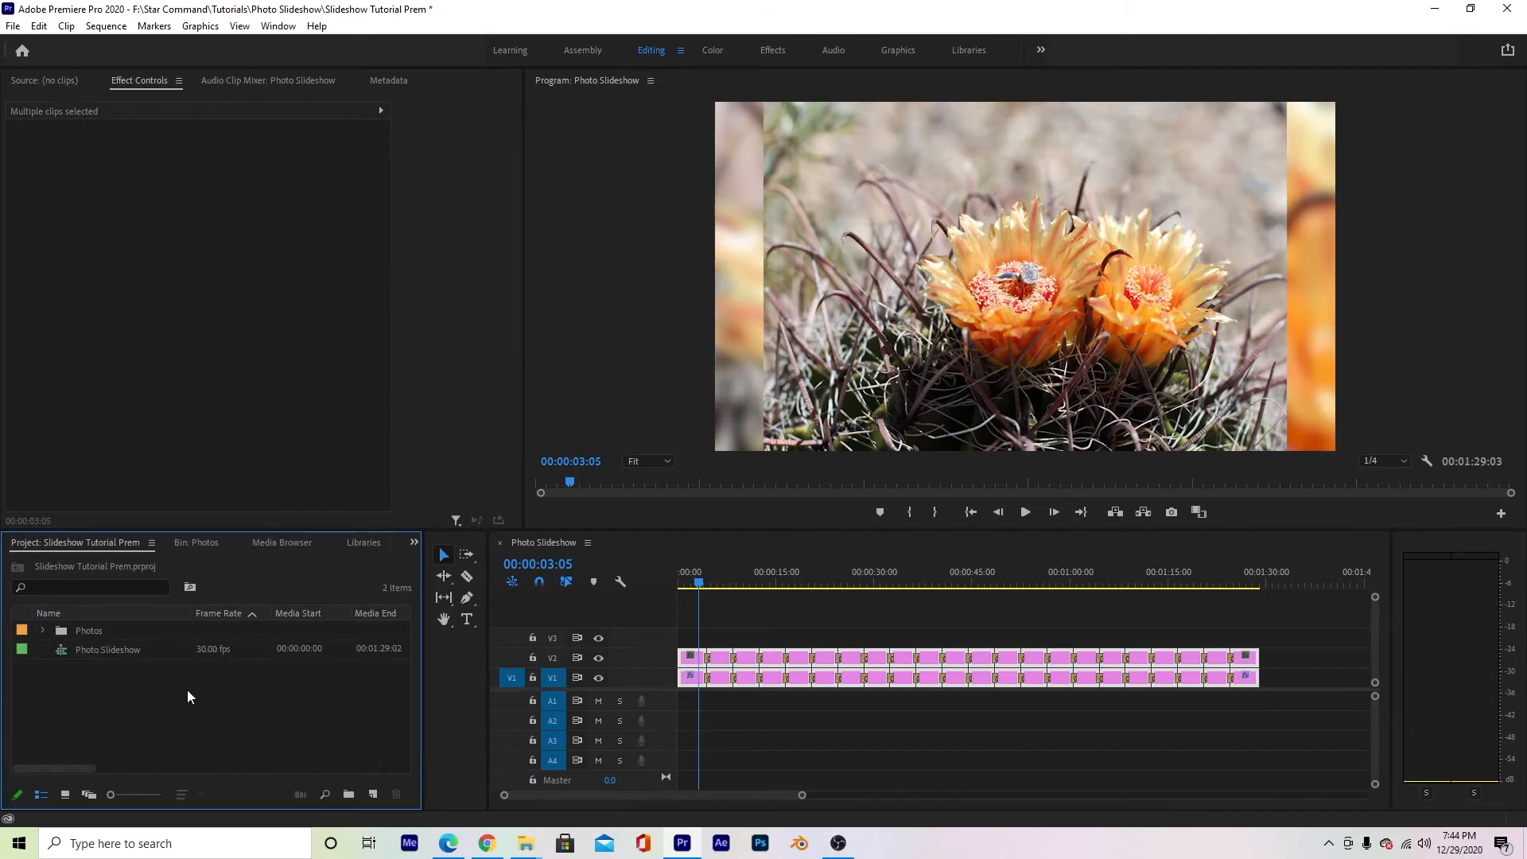
- Create a new bin named Music at the project root and open it
{"action": "left_click", "coordinate": [349, 793]}
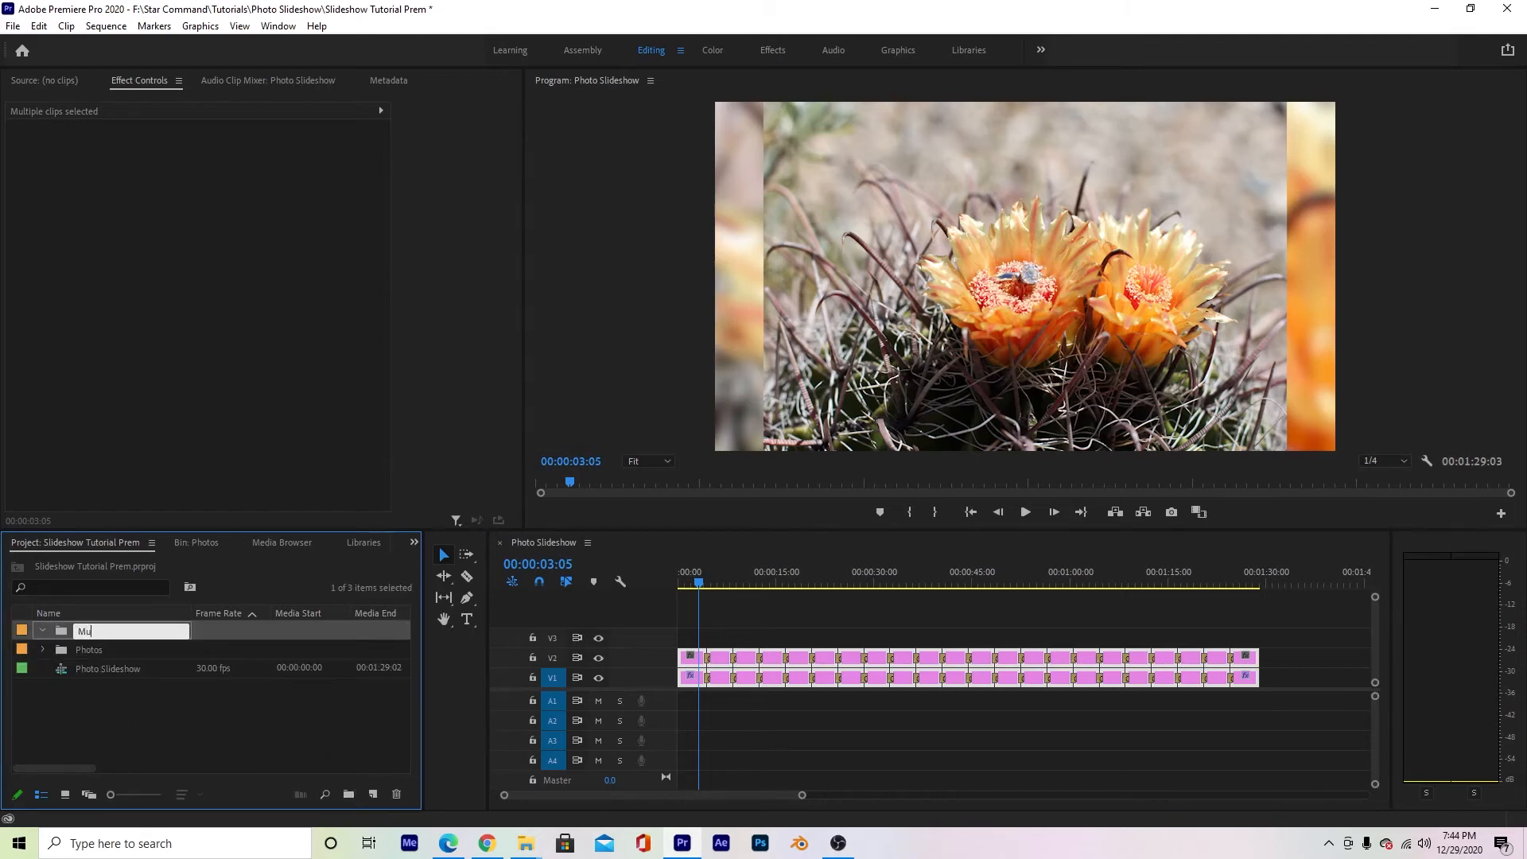
{"action": "type", "text": "Muisc"}
{"action": "left_click", "coordinate": [141, 750]}
{"action": "left_click", "coordinate": [92, 635]}
{"action": "left_click", "coordinate": [80, 632]}
{"action": "type", "text": "Music"}
{"action": "left_click", "coordinate": [88, 609]}
{"action": "double_click", "coordinate": [89, 630]}
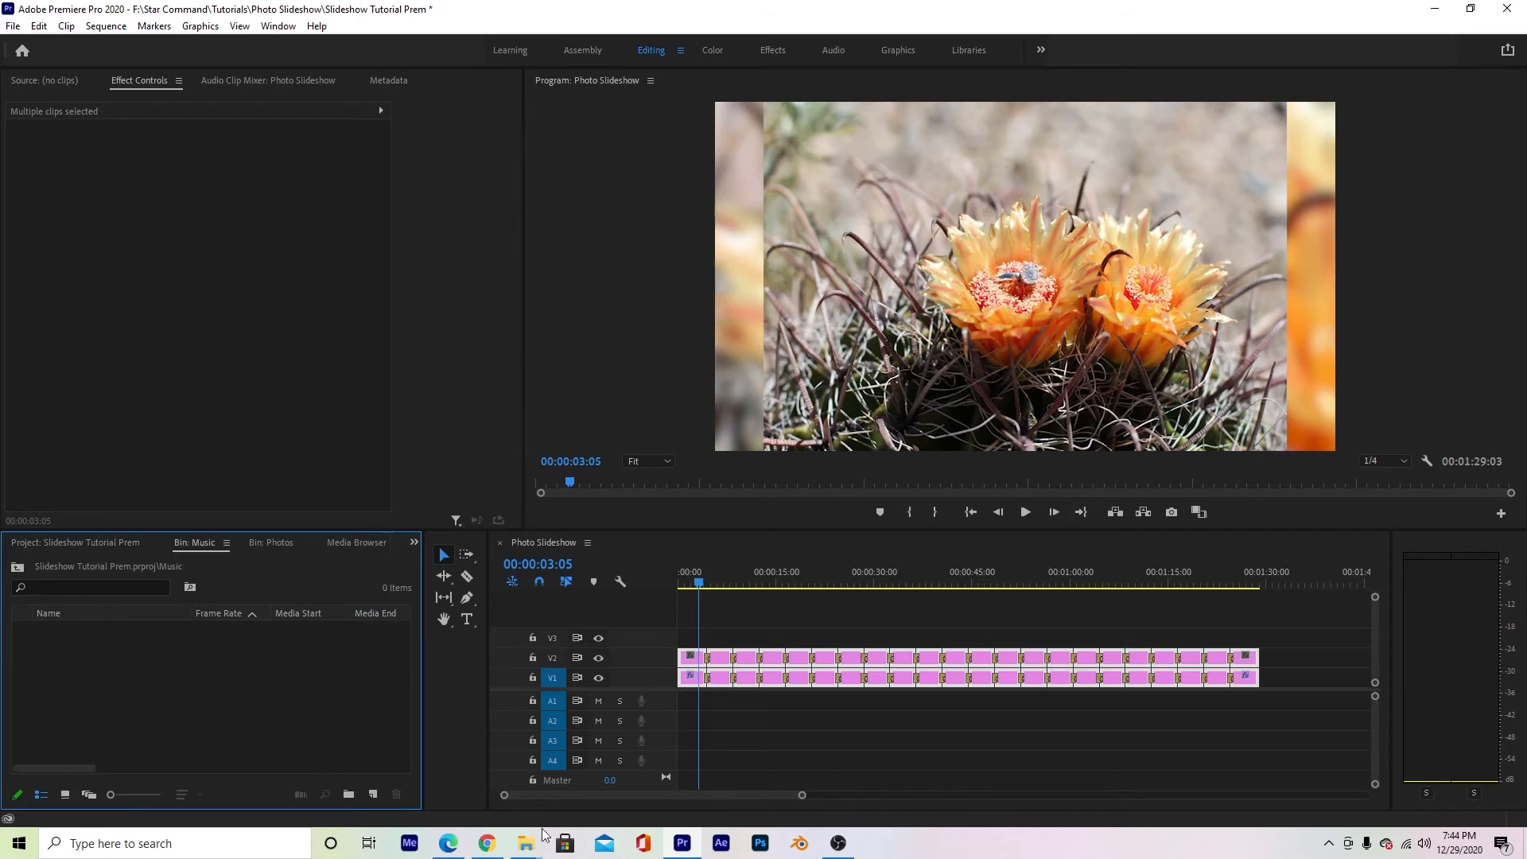
- Import the elegance-prigida MP3 from the Downloads folder into the Music bin and place it at the start of track A1
{"action": "mouse_move", "coordinate": [525, 843]}
{"action": "left_click", "coordinate": [571, 775]}
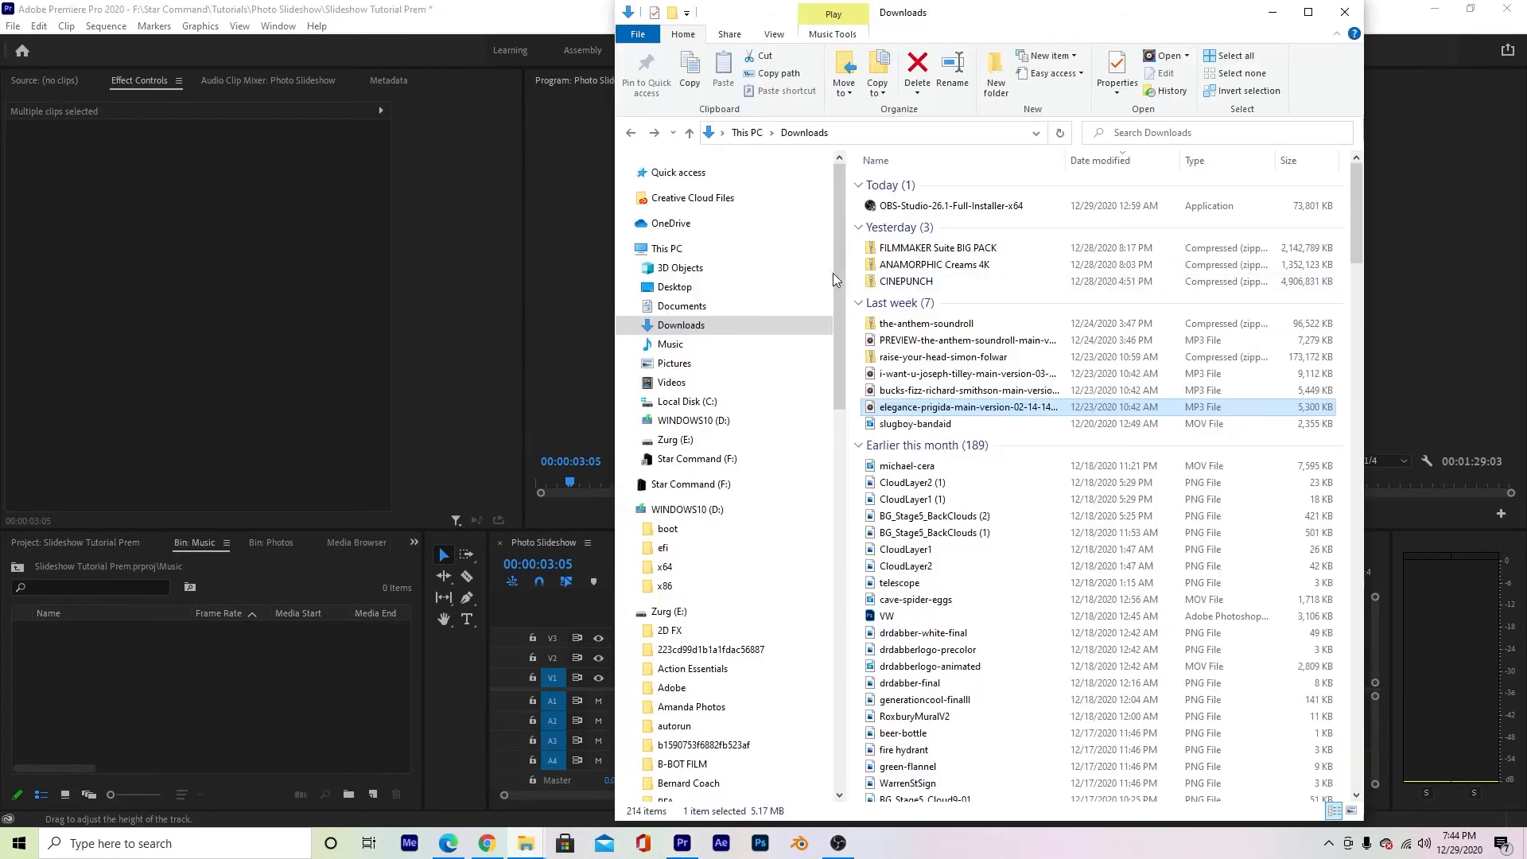
{"action": "left_click_drag", "start_coordinate": [916, 410], "coordinate": [326, 640]}
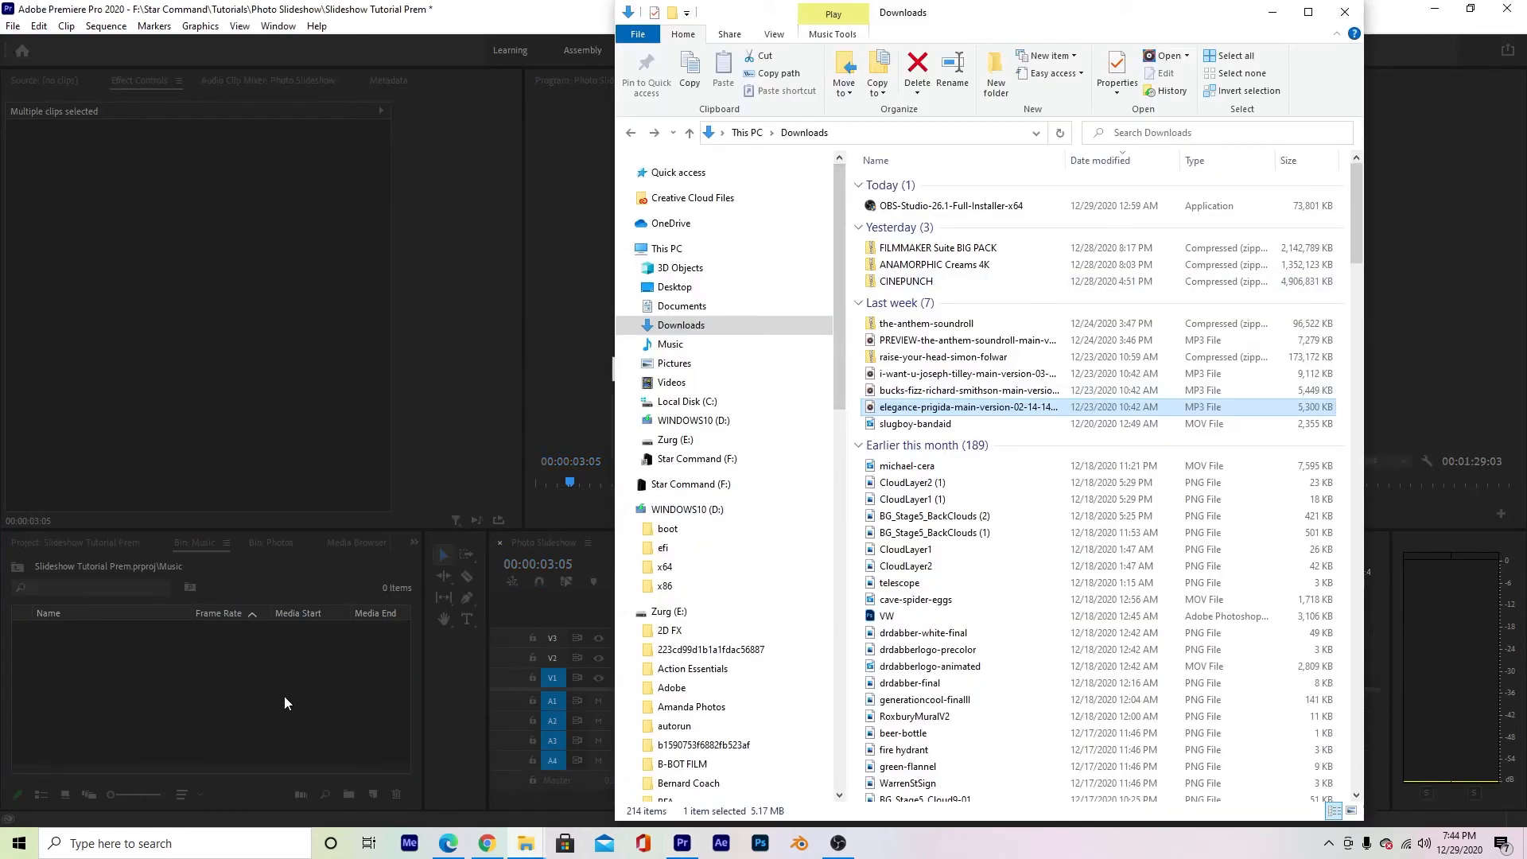
{"action": "left_click", "coordinate": [104, 633]}
{"action": "left_click_drag", "start_coordinate": [55, 628], "coordinate": [962, 711]}
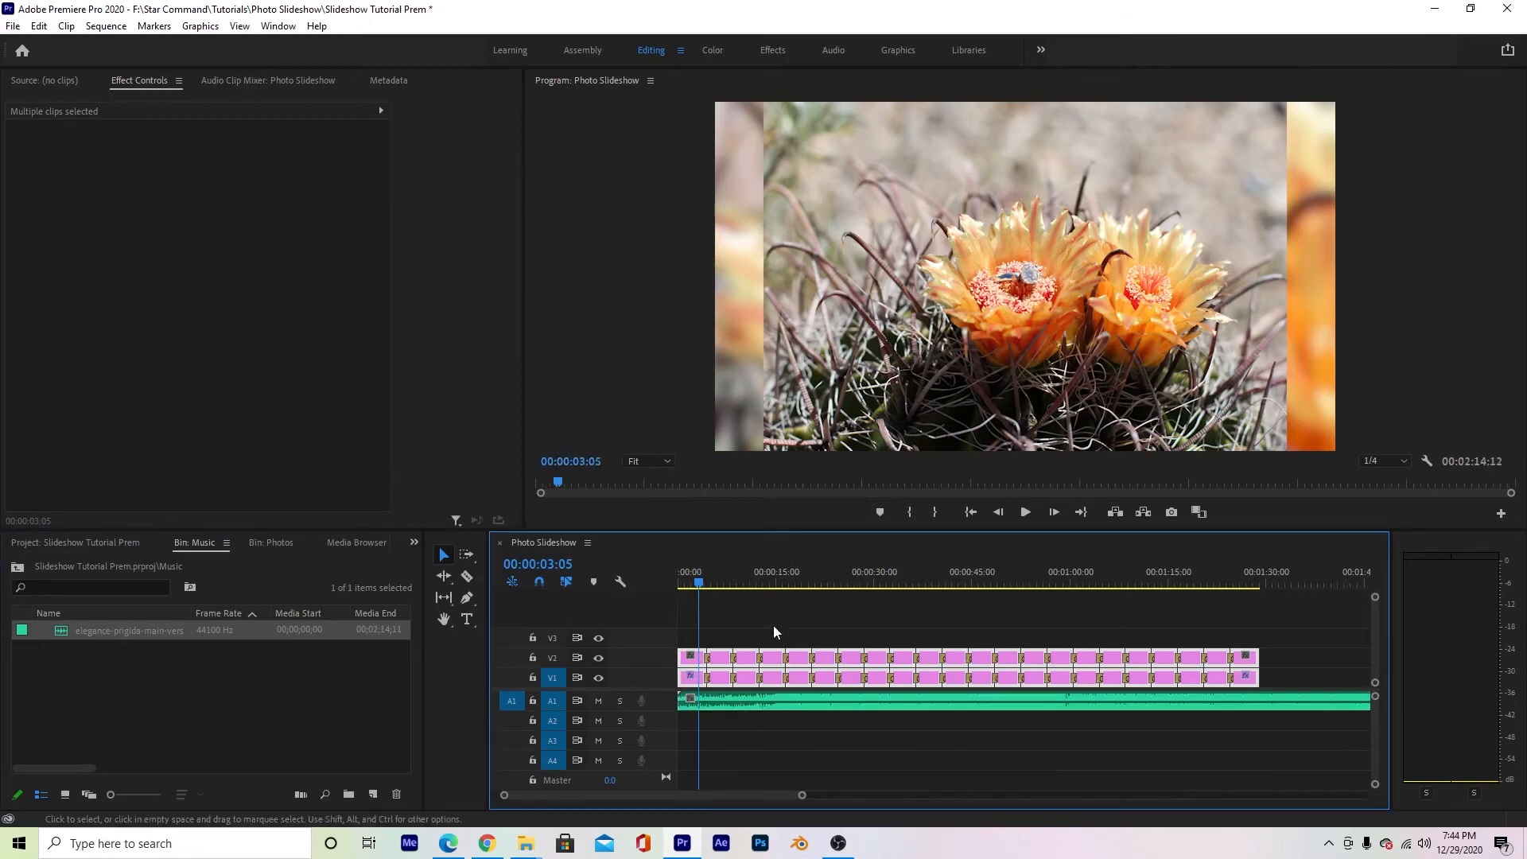
- Create a Legacy Title with the default name over the first photo, containing "Amazing" and "Engagment" on two lines
{"action": "left_click_drag", "start_coordinate": [698, 582], "coordinate": [686, 582]}
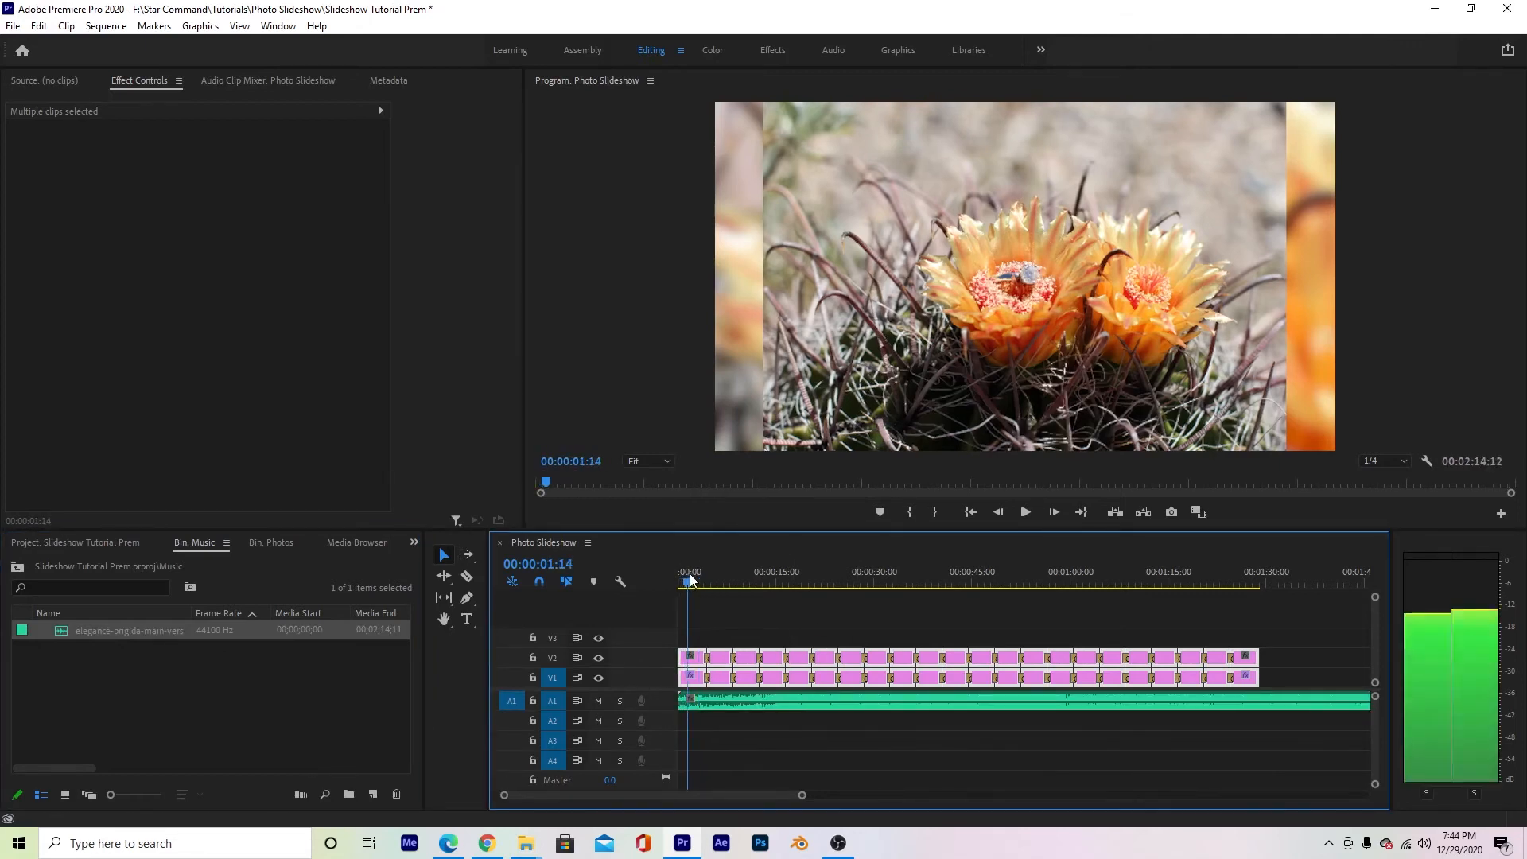
{"action": "left_click", "coordinate": [13, 25]}
{"action": "mouse_move", "coordinate": [44, 50]}
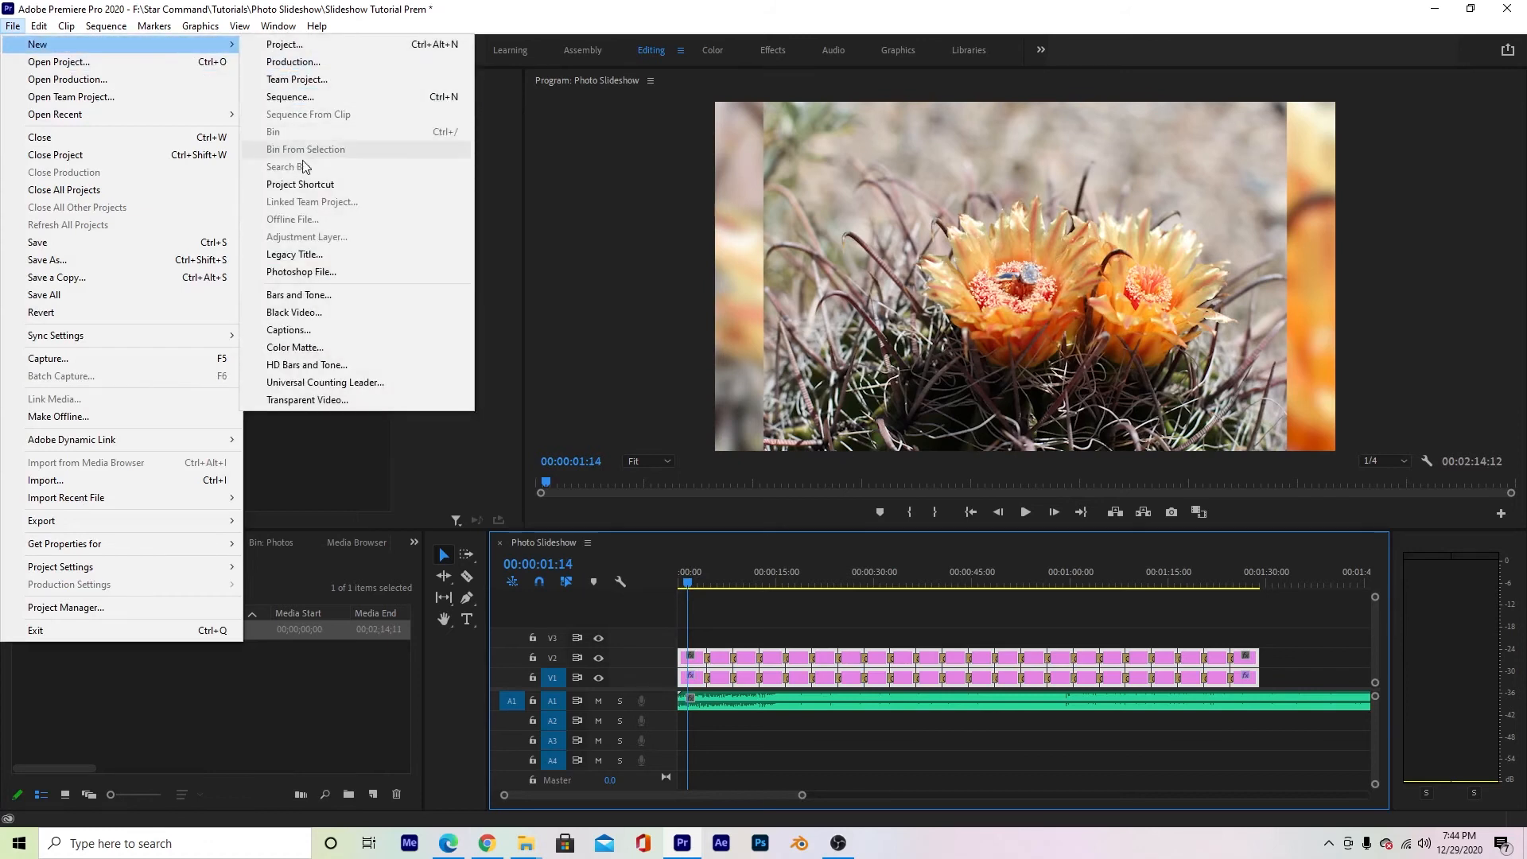
{"action": "left_click", "coordinate": [286, 255]}
{"action": "key", "text": "Return"}
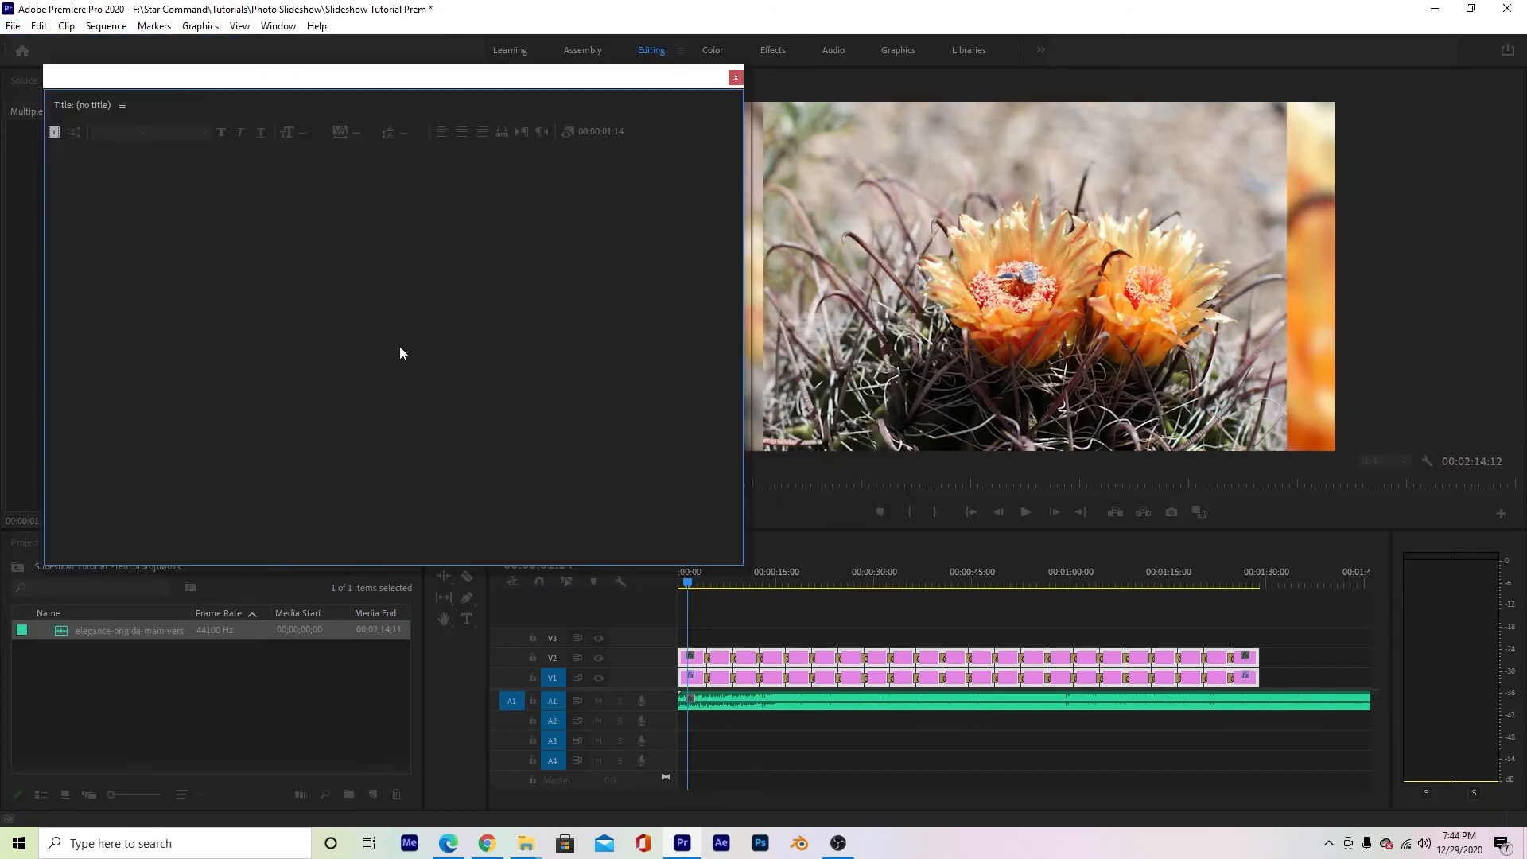
{"action": "left_click", "coordinate": [398, 273]}
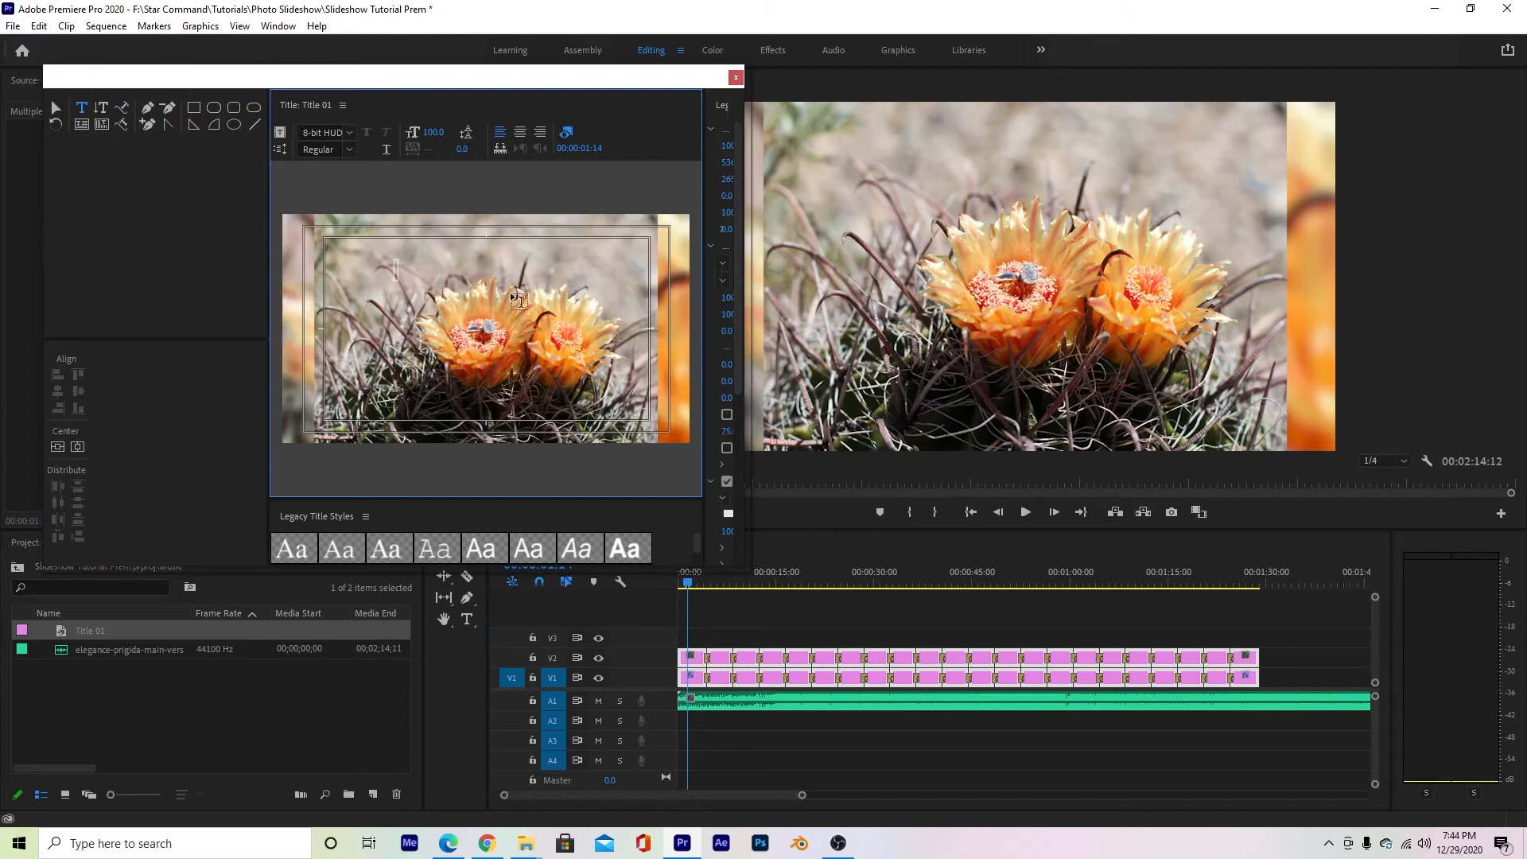
{"action": "type", "text": "AMAZING"}
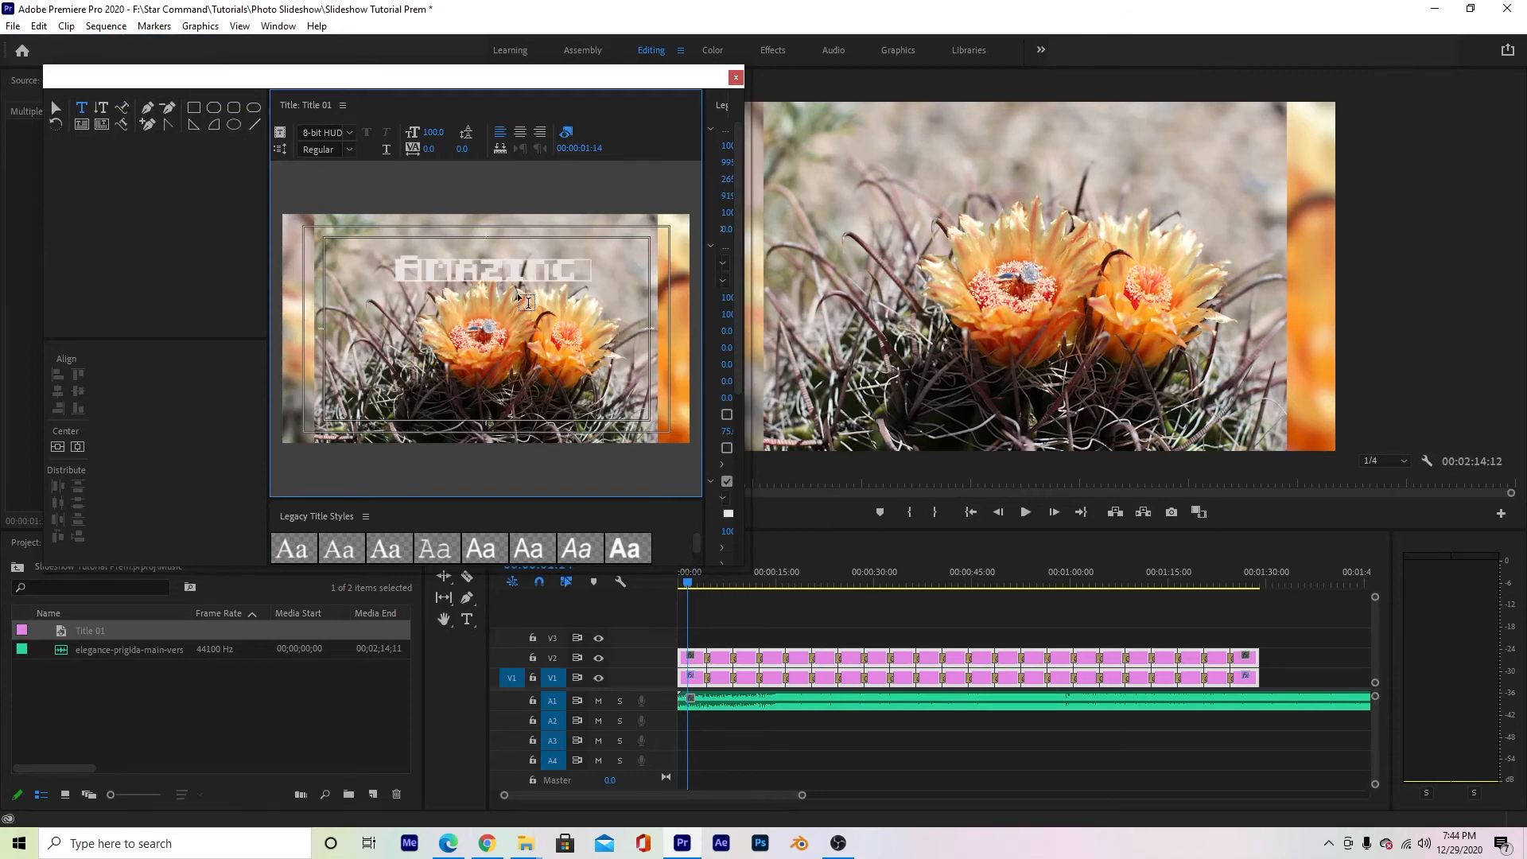
{"action": "key", "text": "Return"}
{"action": "type", "text": "ENGAGEMENT"}
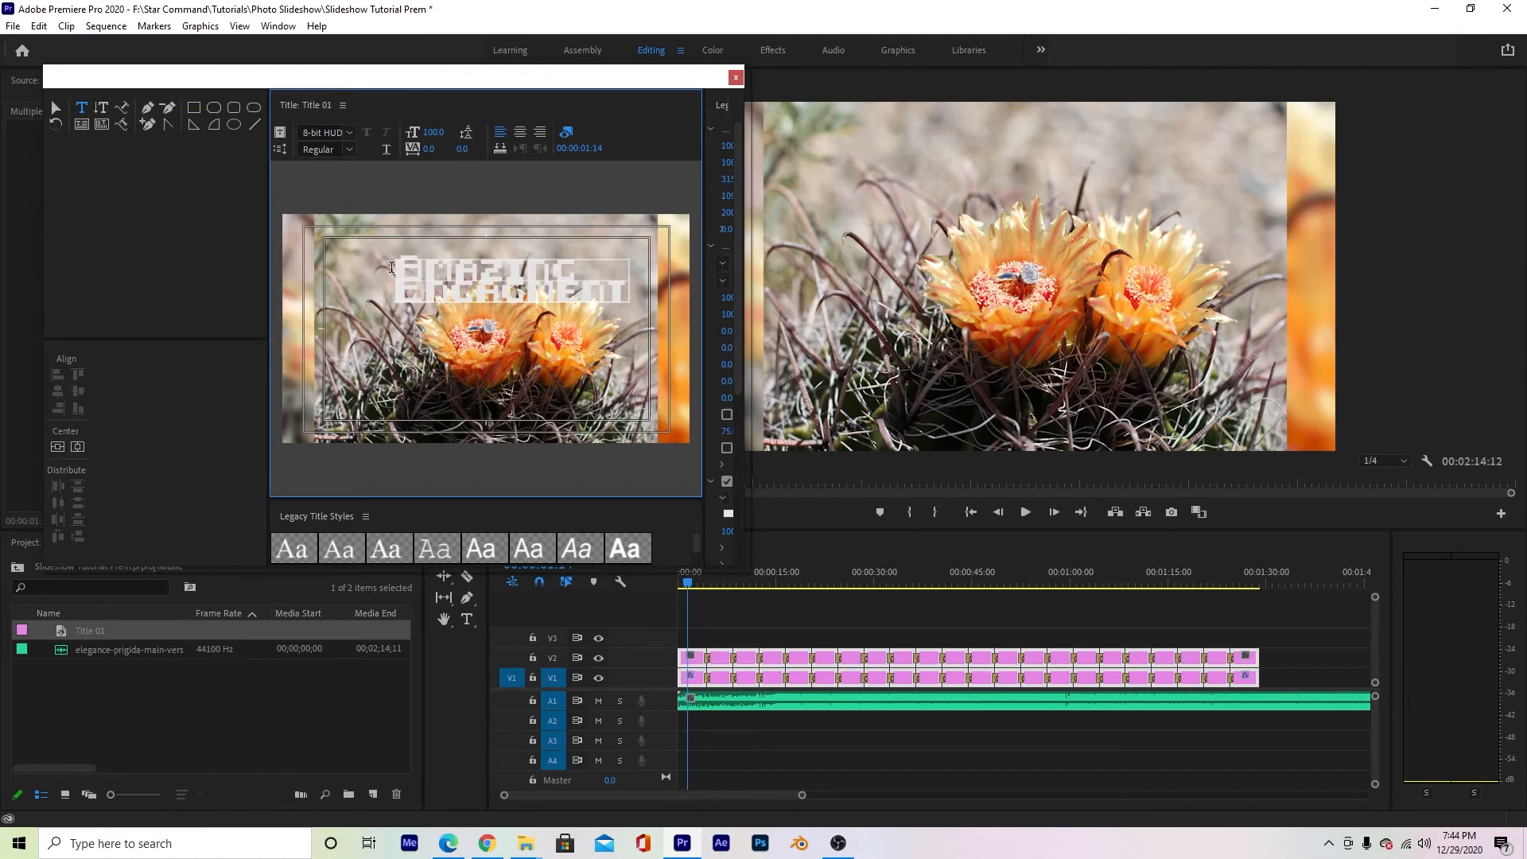
- Set all the title text to the Impact font and center-align it
{"action": "key", "text": "ctrl+a"}
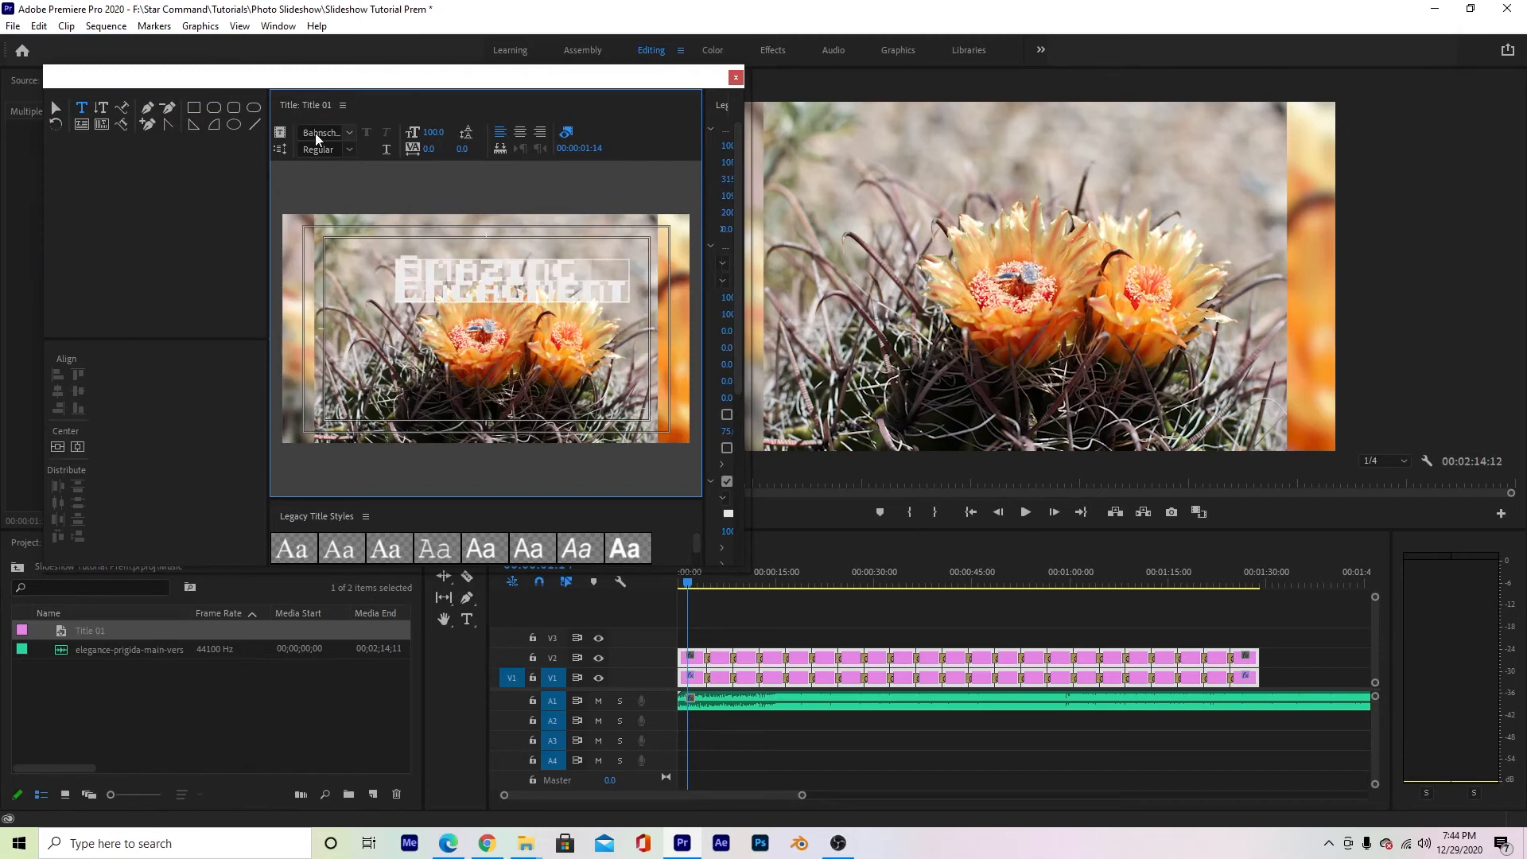
{"action": "scroll", "coordinate": [315, 132], "scroll_direction": "down", "scroll_amount": 5}
{"action": "scroll", "coordinate": [316, 135], "scroll_direction": "down", "scroll_amount": 1}
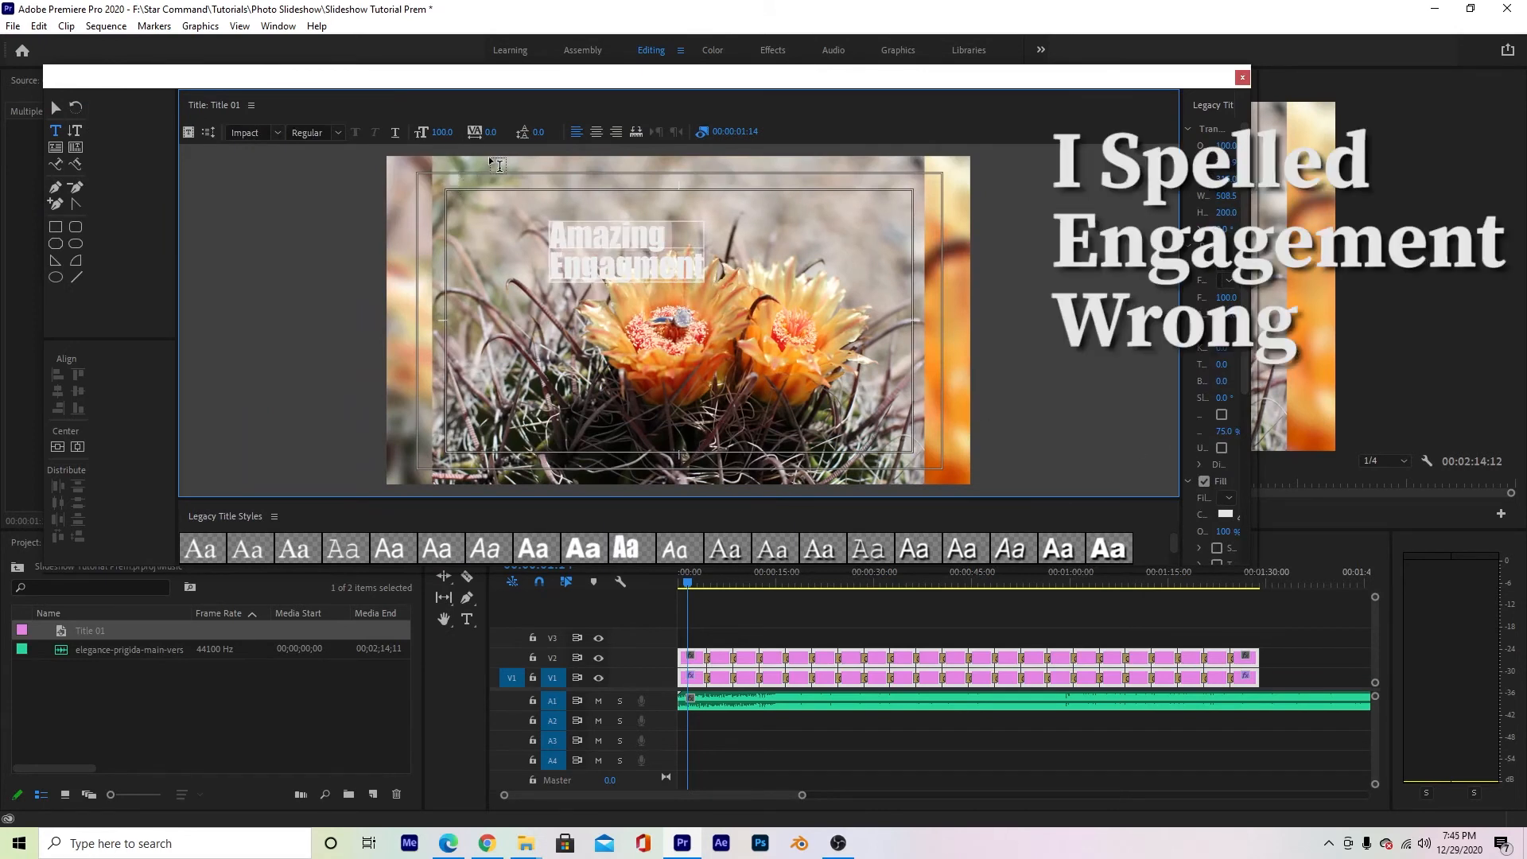
{"action": "left_click", "coordinate": [595, 133]}
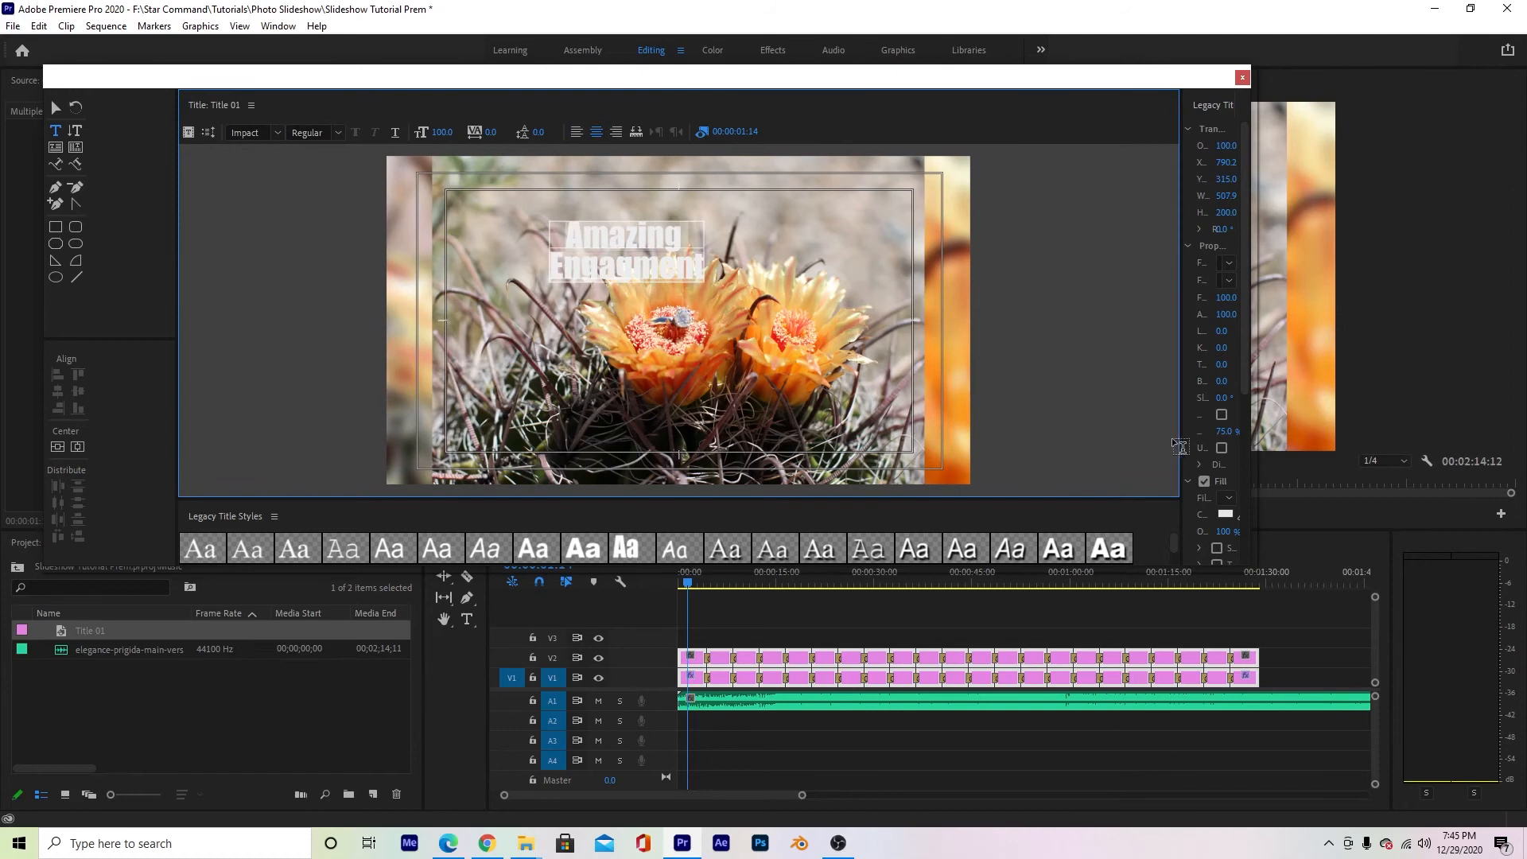
- Add a shadow to the title text with an opacity of 100%
{"action": "left_click_drag", "start_coordinate": [1182, 437], "coordinate": [984, 440]}
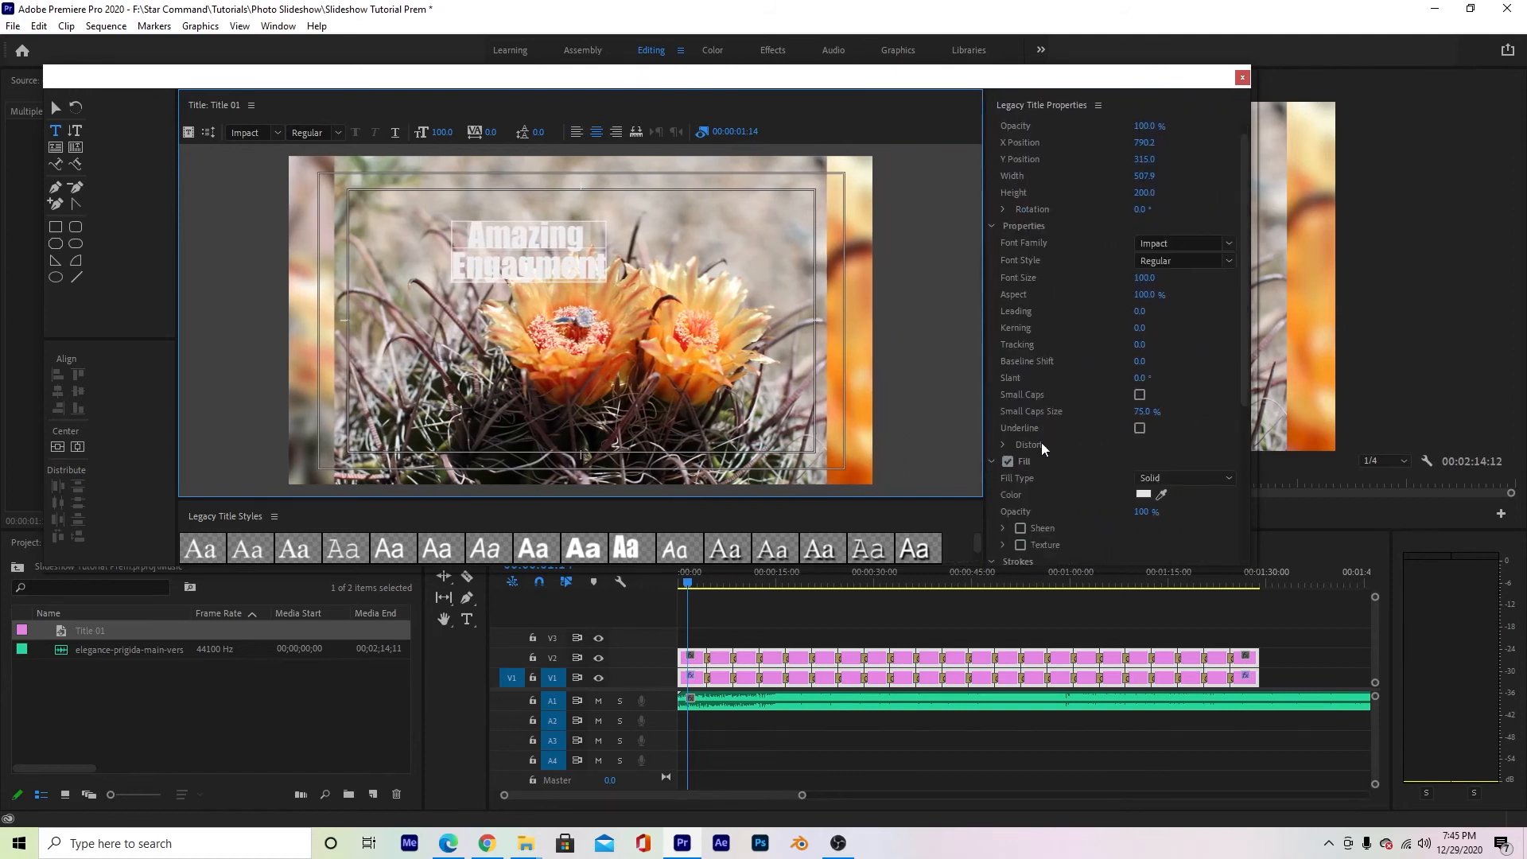
{"action": "scroll", "coordinate": [1043, 454], "scroll_direction": "down", "scroll_amount": 5}
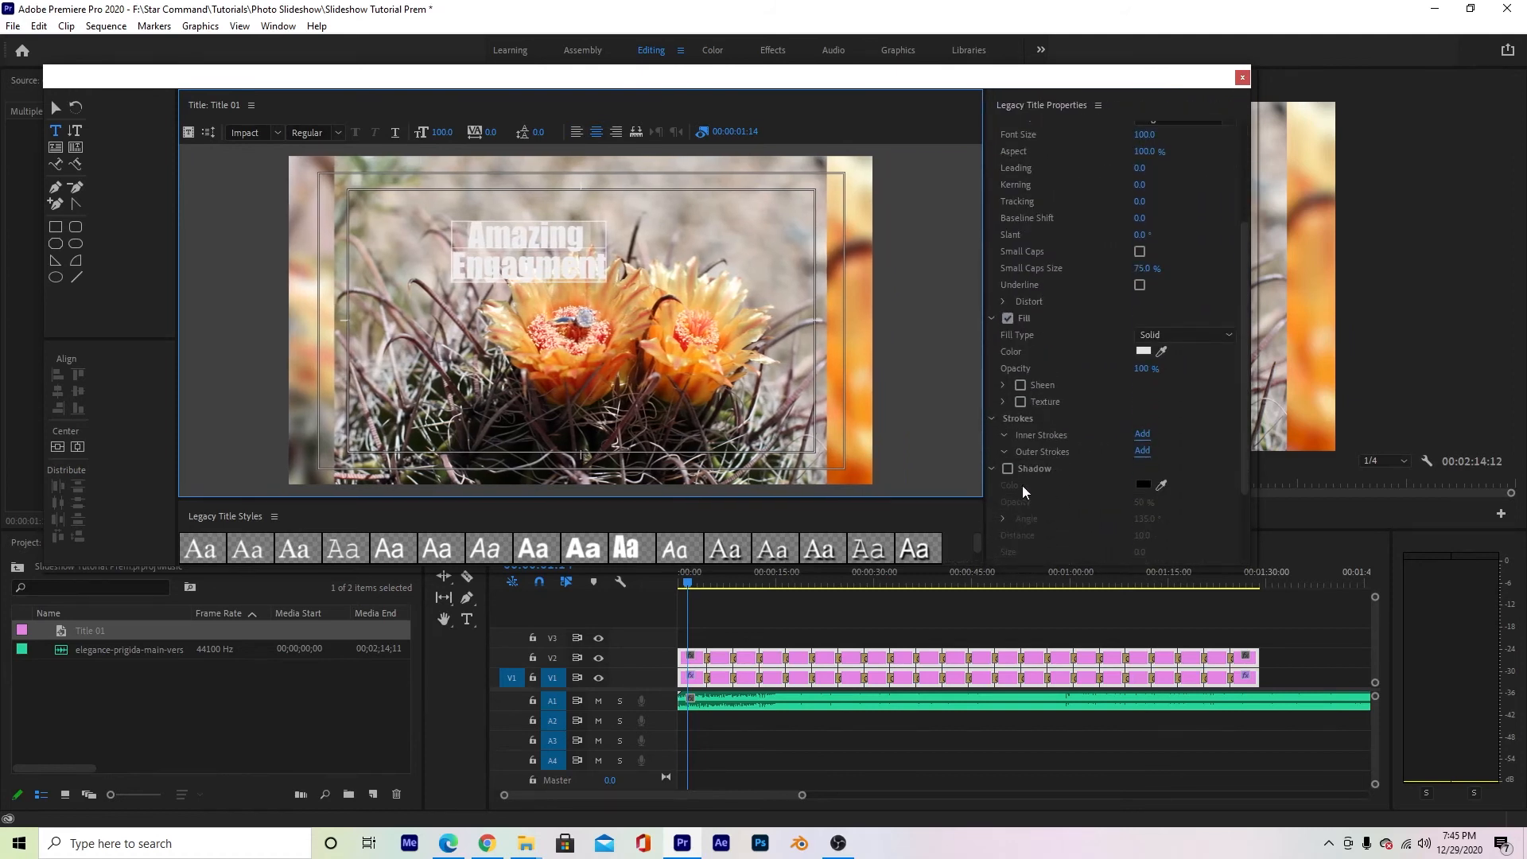
{"action": "left_click", "coordinate": [1008, 469]}
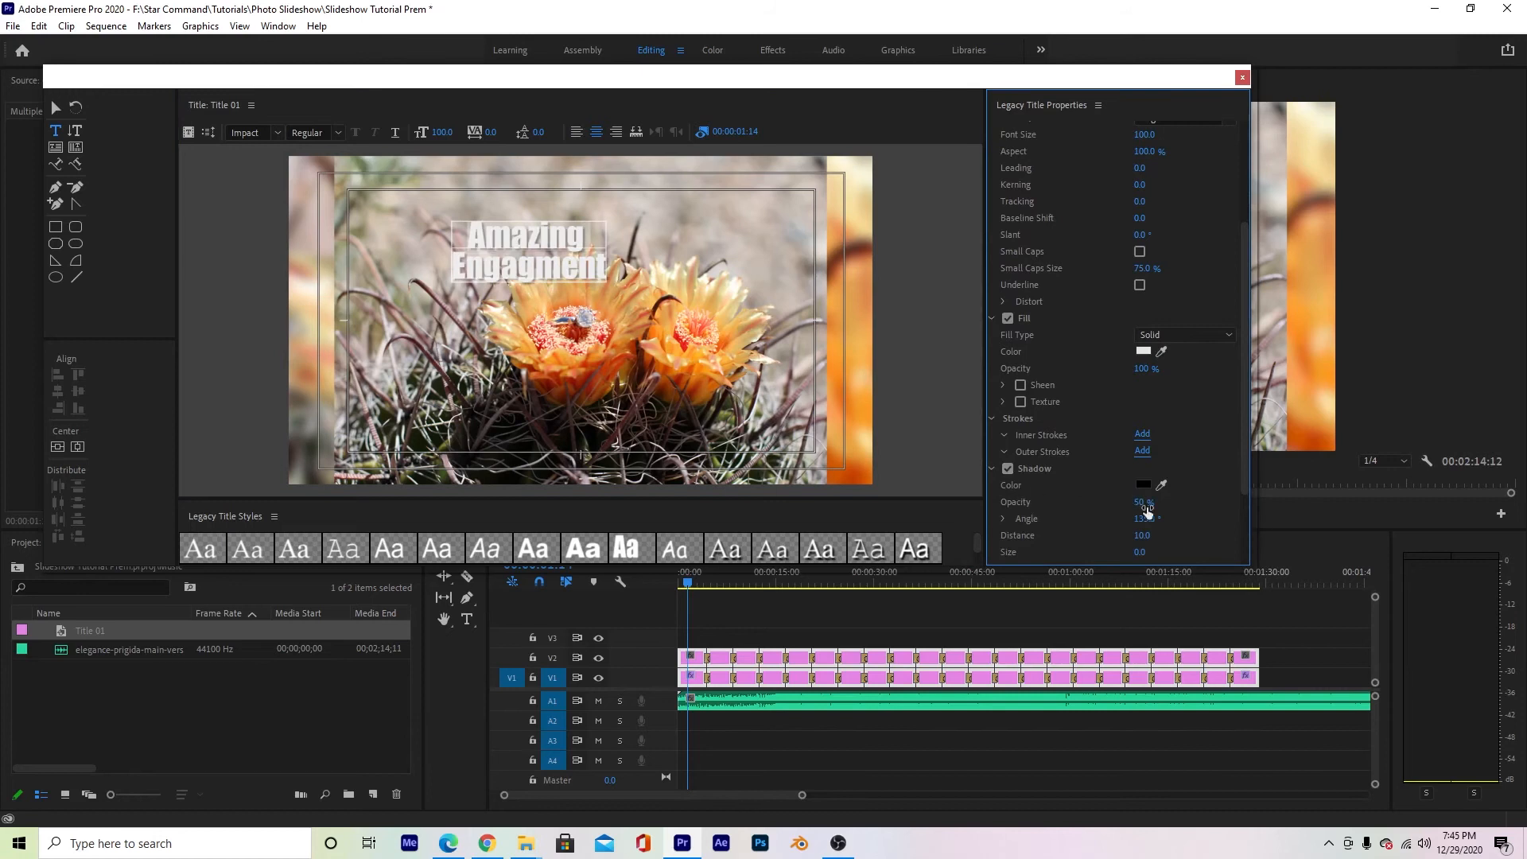
{"action": "left_click_drag", "start_coordinate": [1143, 503], "coordinate": [1152, 502]}
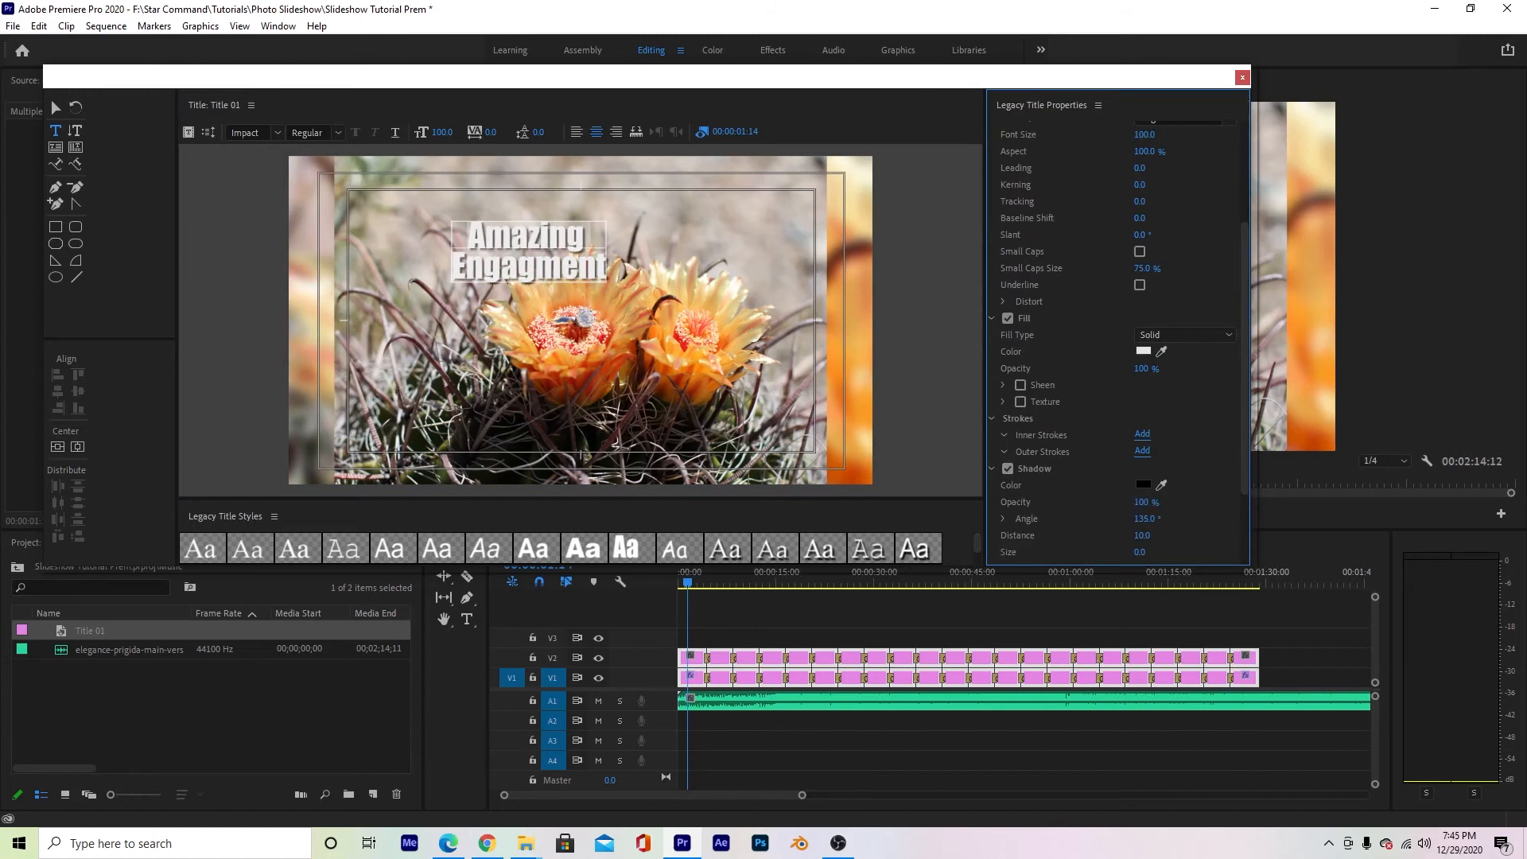
- Join the title's two lines into one and move the text to the upper center of the frame
{"action": "left_click", "coordinate": [453, 266]}
{"action": "key", "text": "BackSpace"}
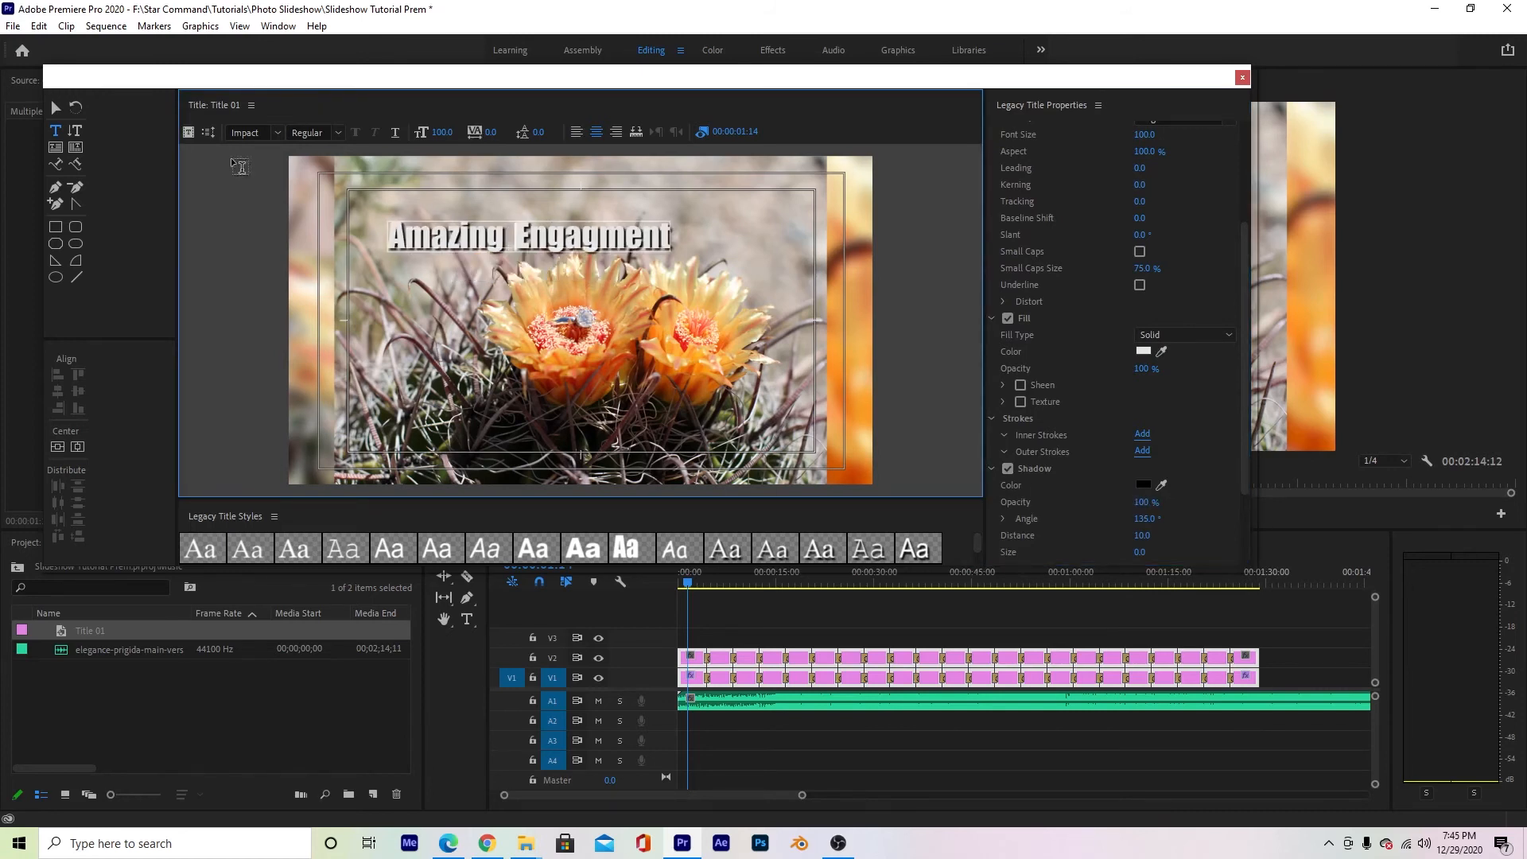
{"action": "left_click", "coordinate": [55, 107]}
{"action": "left_click_drag", "start_coordinate": [518, 243], "coordinate": [560, 229]}
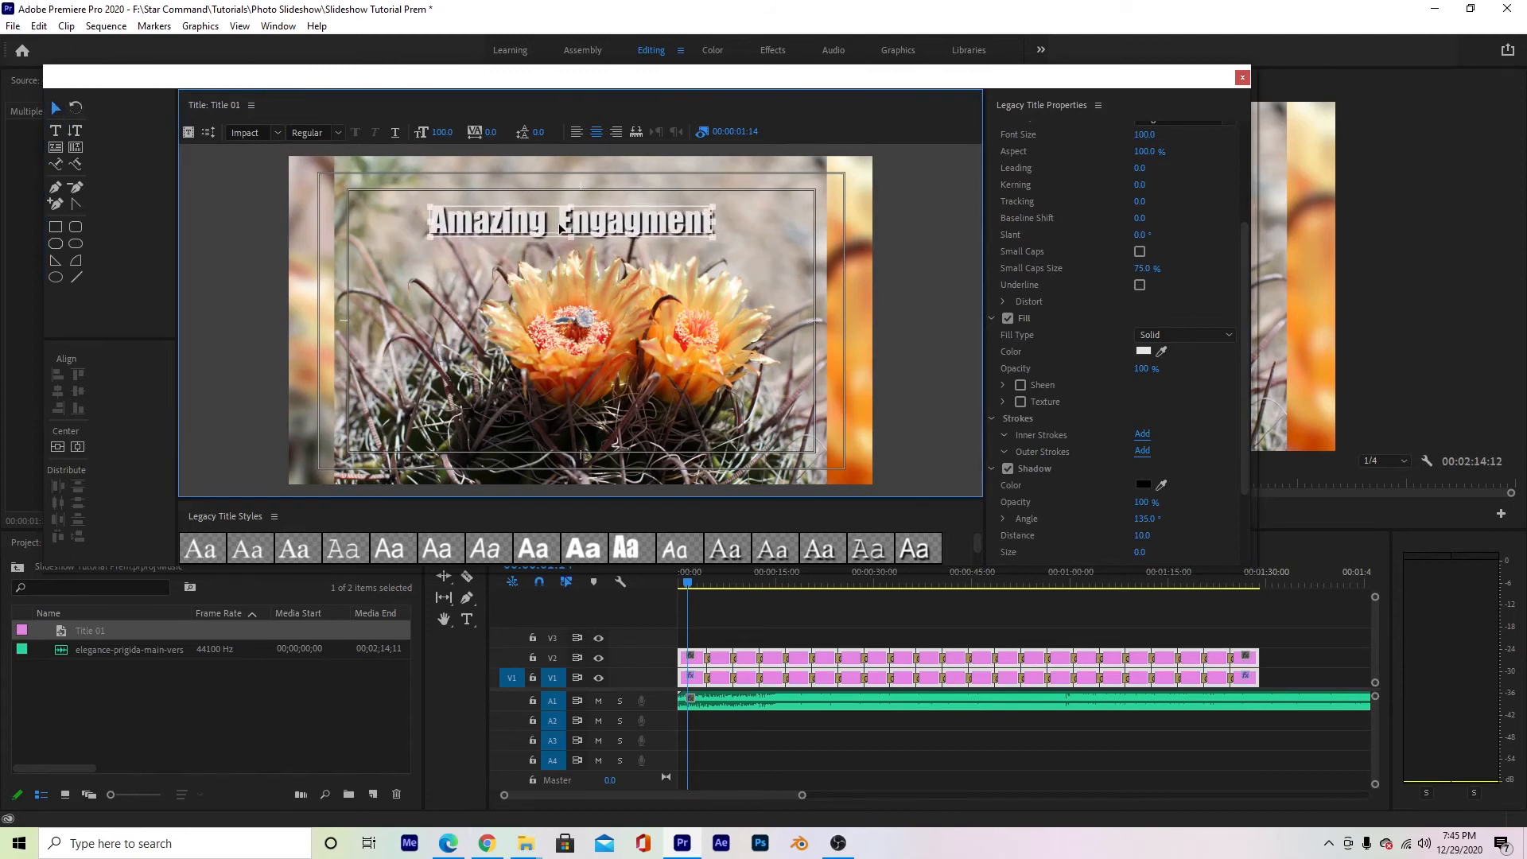
- Move Title 01 out of the Music bin to the project's top level and place it on V3 at the sequence start
{"action": "left_click", "coordinate": [1242, 79]}
{"action": "left_click", "coordinate": [98, 630]}
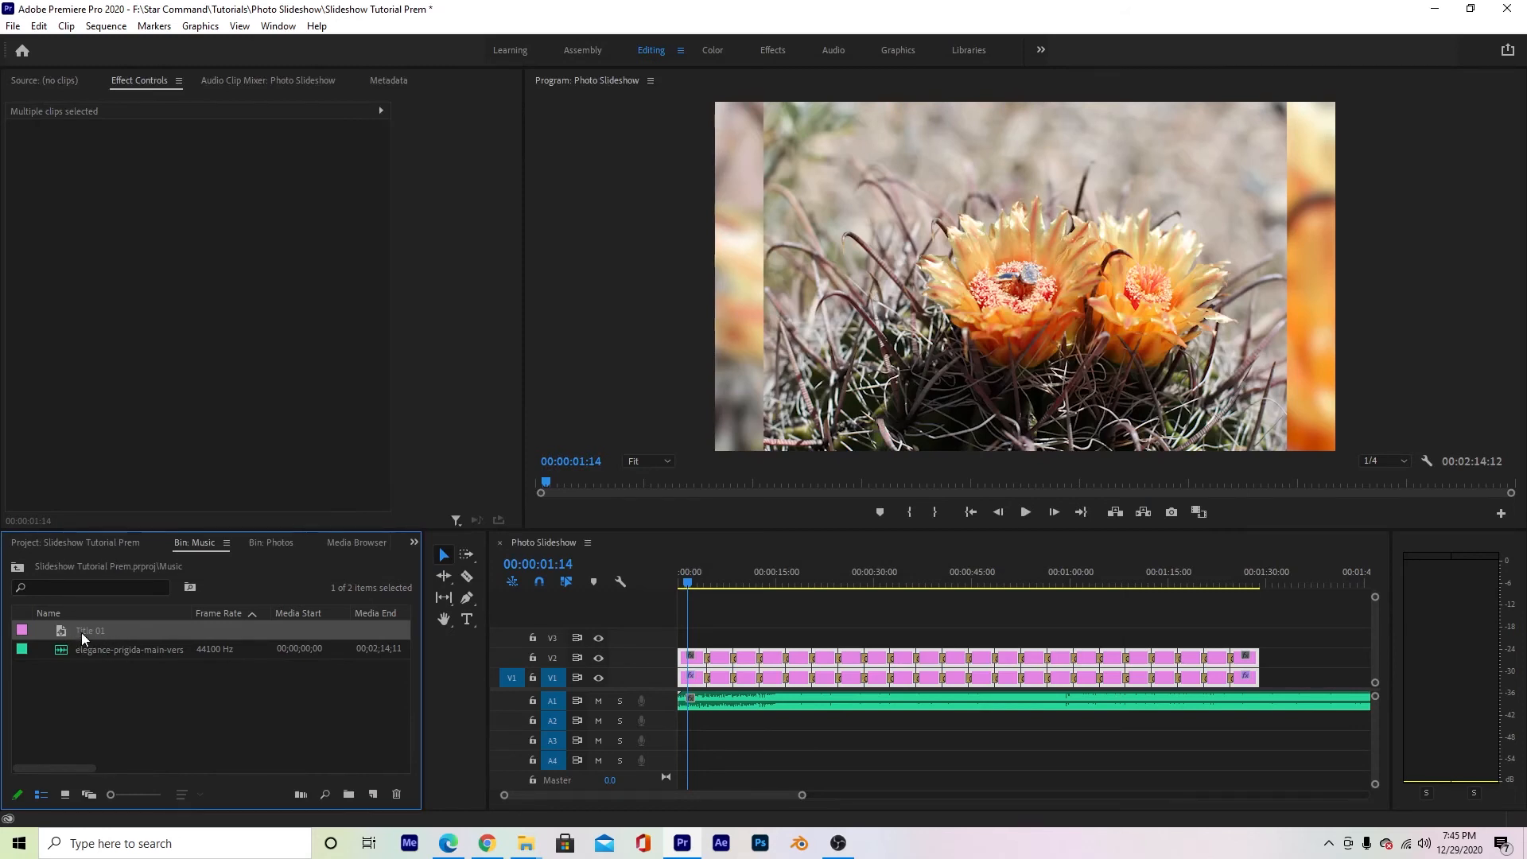
{"action": "left_click", "coordinate": [99, 542]}
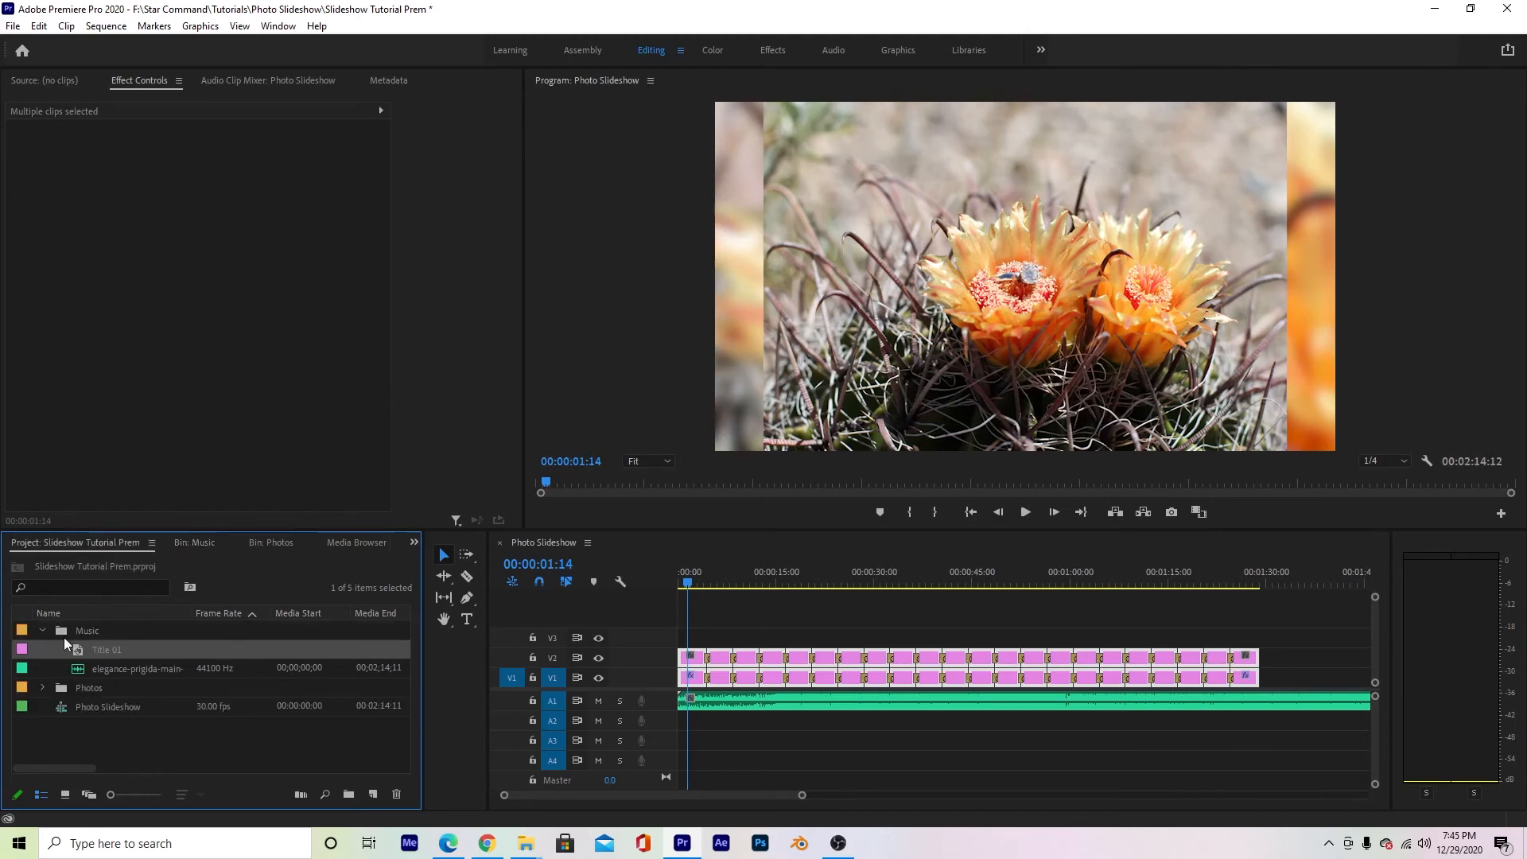
{"action": "left_click_drag", "start_coordinate": [103, 741], "coordinate": [108, 738]}
{"action": "left_click", "coordinate": [42, 631]}
{"action": "left_click", "coordinate": [79, 672]}
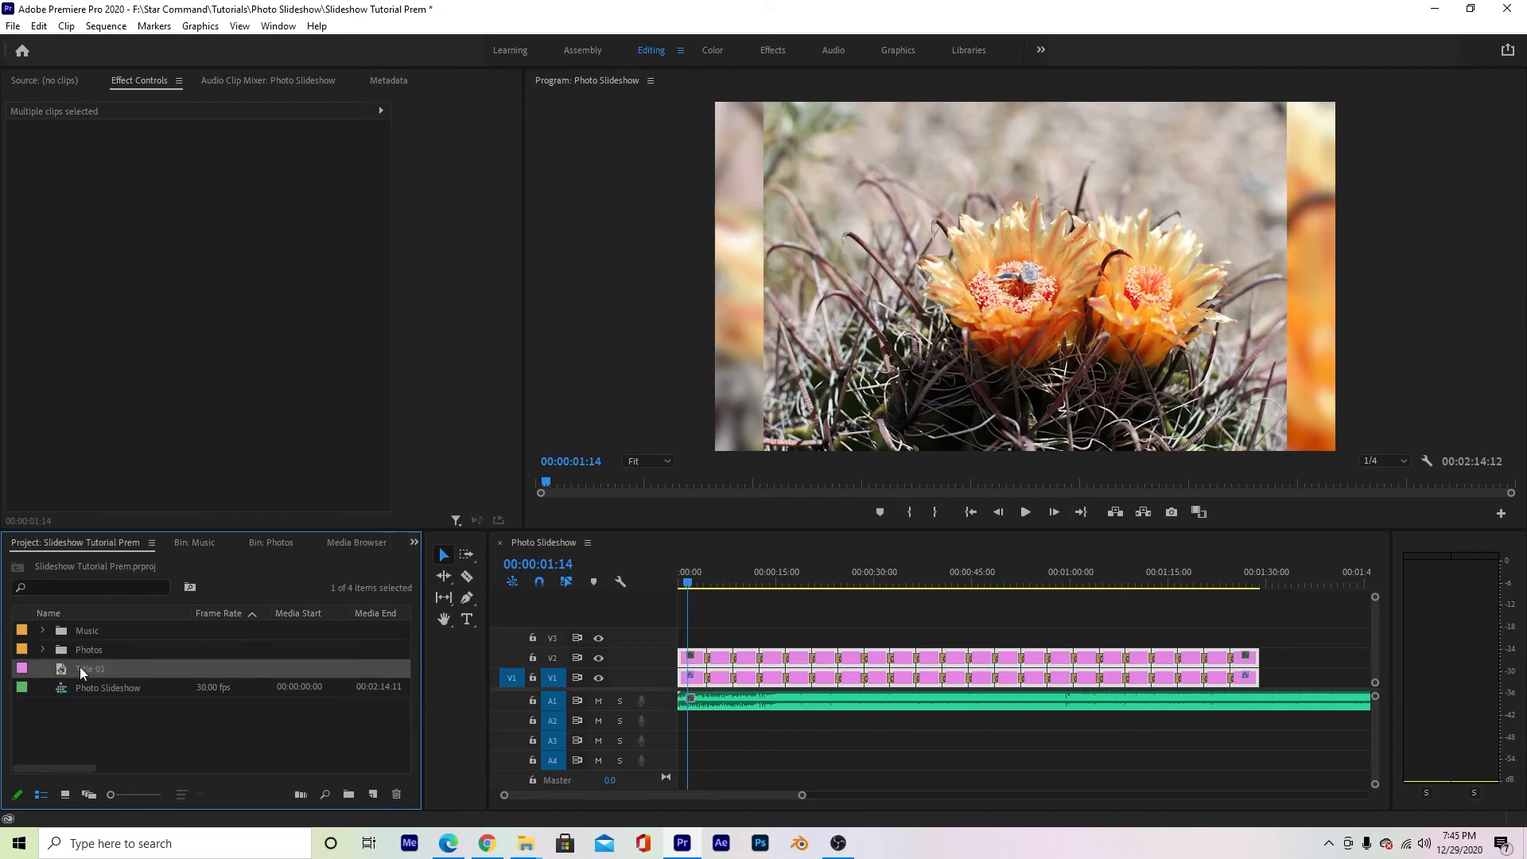
{"action": "left_click_drag", "start_coordinate": [96, 672], "coordinate": [702, 585]}
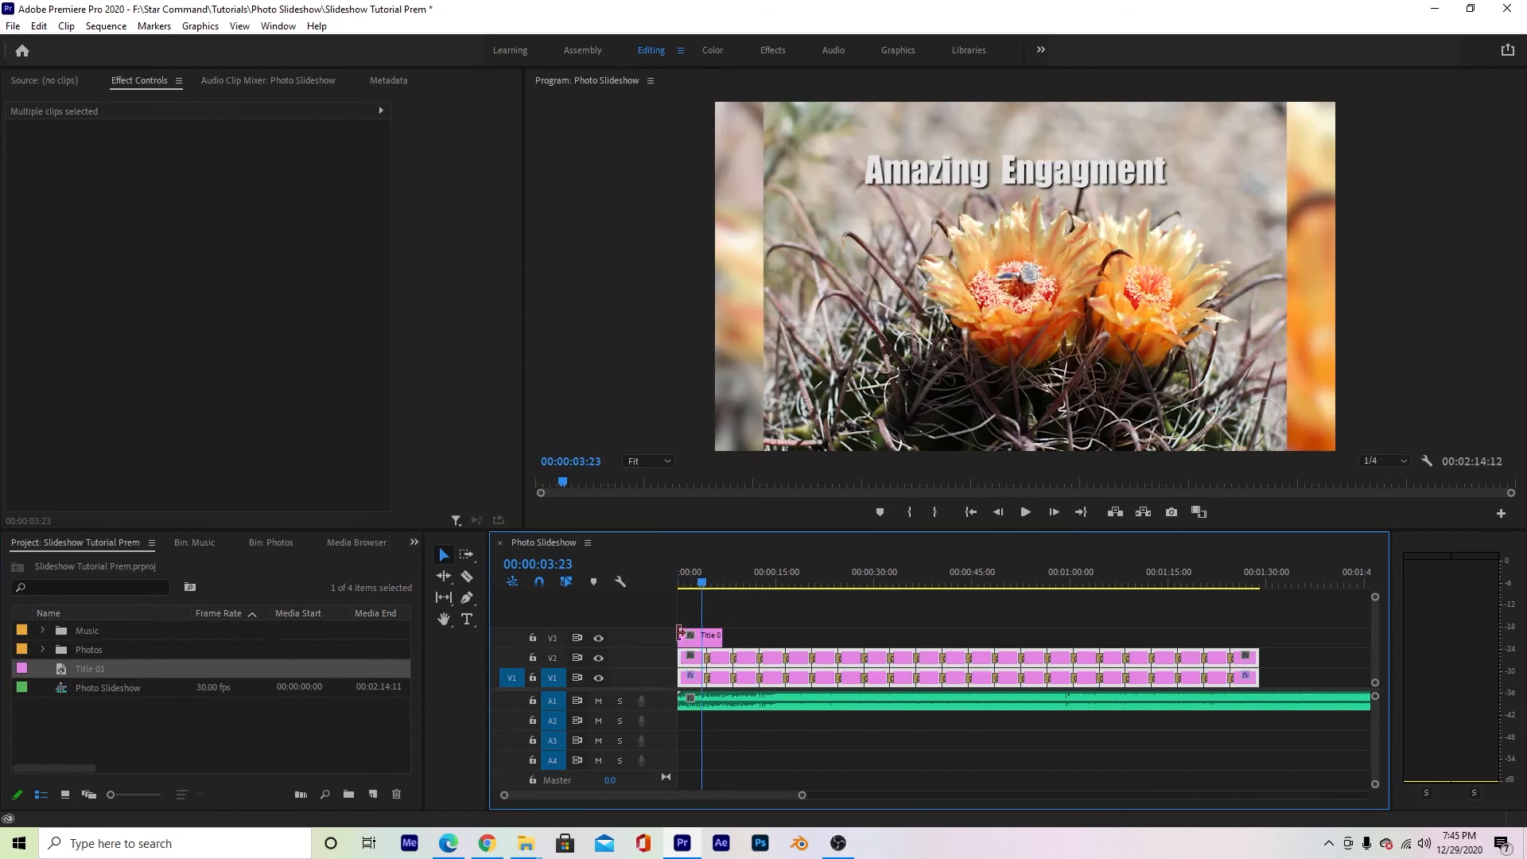
- Apply the default transition to both ends of the title clip and shorten the clip to about 4 seconds
{"action": "right_click", "coordinate": [683, 633]}
{"action": "left_click", "coordinate": [725, 730]}
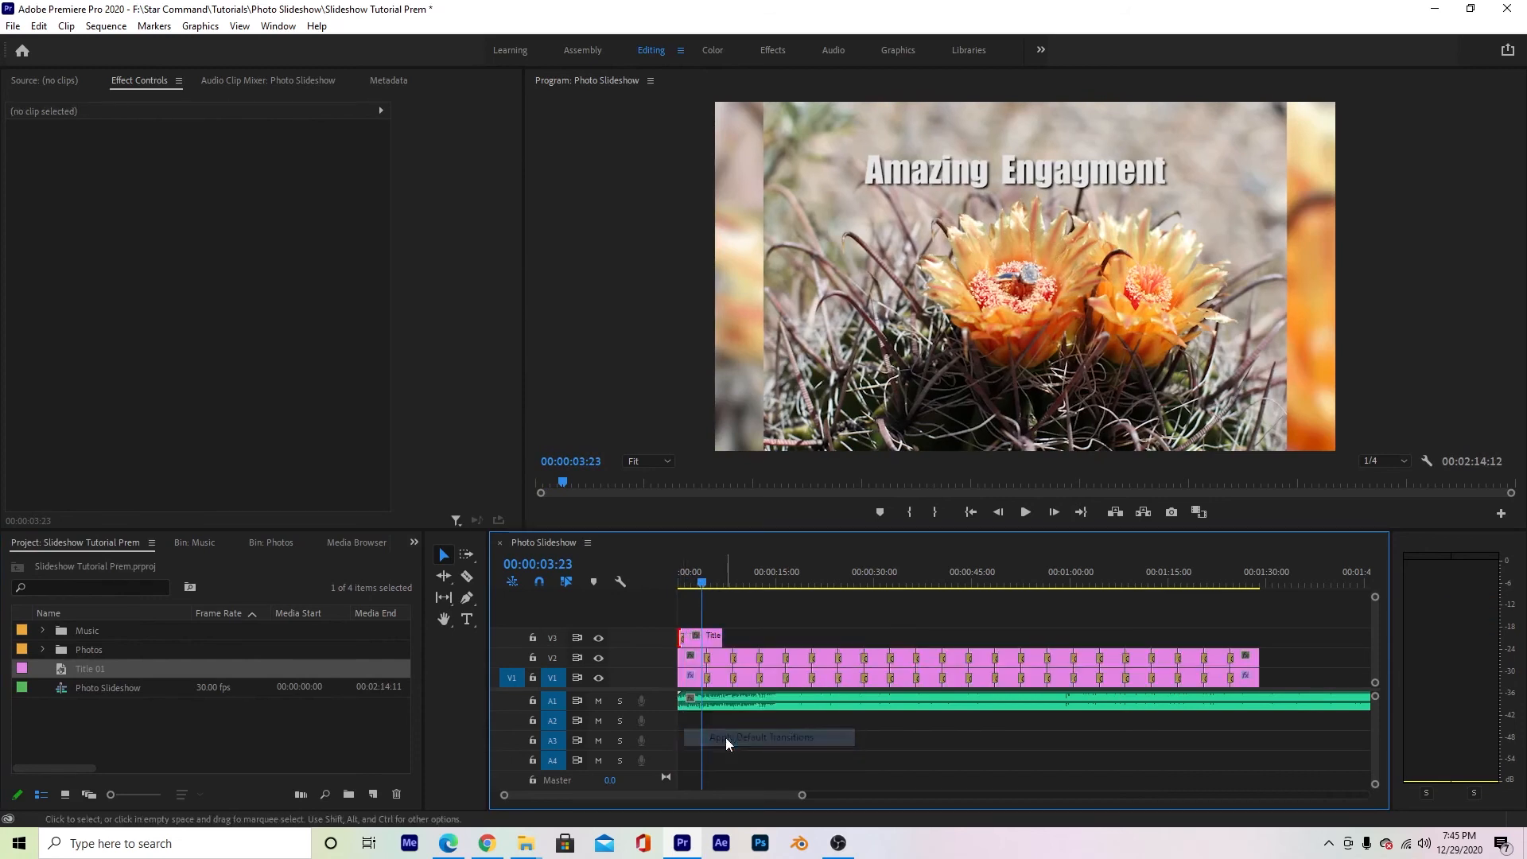
{"action": "right_click", "coordinate": [720, 636]}
{"action": "left_click", "coordinate": [781, 738]}
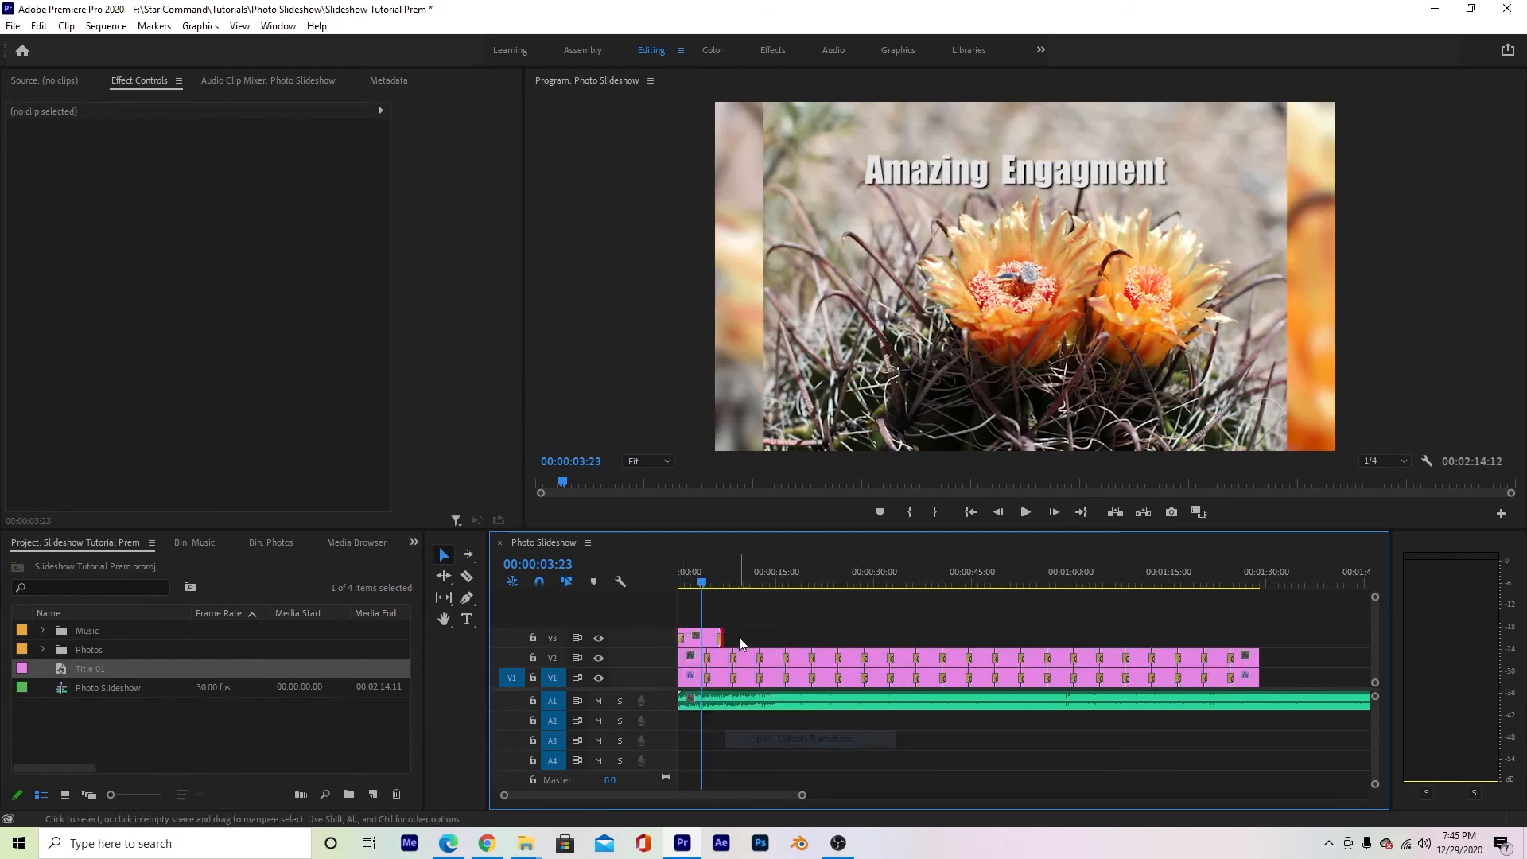
{"action": "left_click_drag", "start_coordinate": [730, 633], "coordinate": [703, 633]}
- Play the slideshow from the beginning with the system volume set to 0 and examine the title and blurred backgrounds
{"action": "key", "text": "Home"}
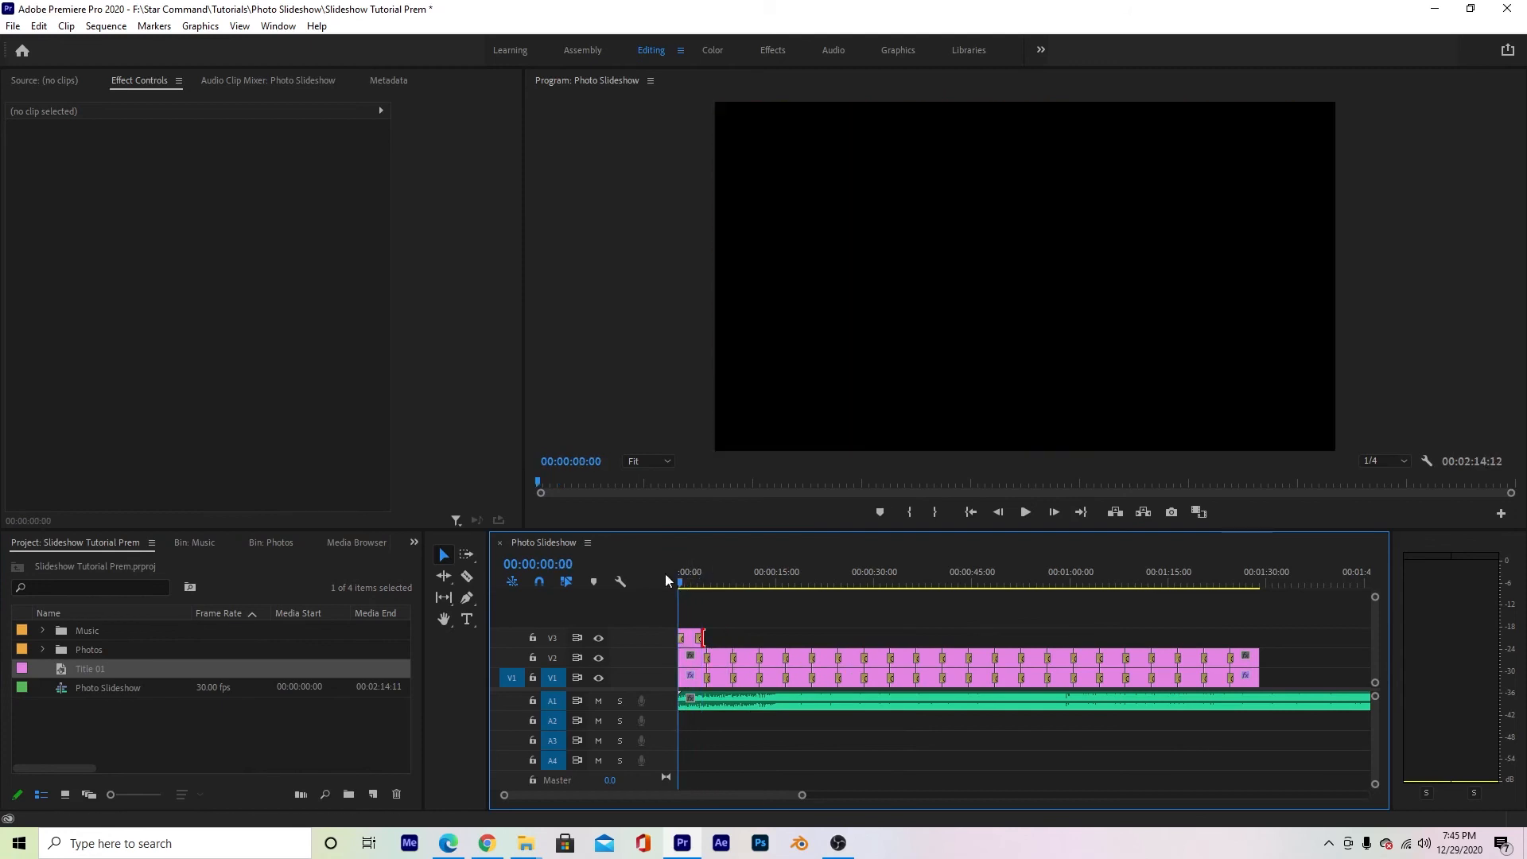
{"action": "key", "text": "space"}
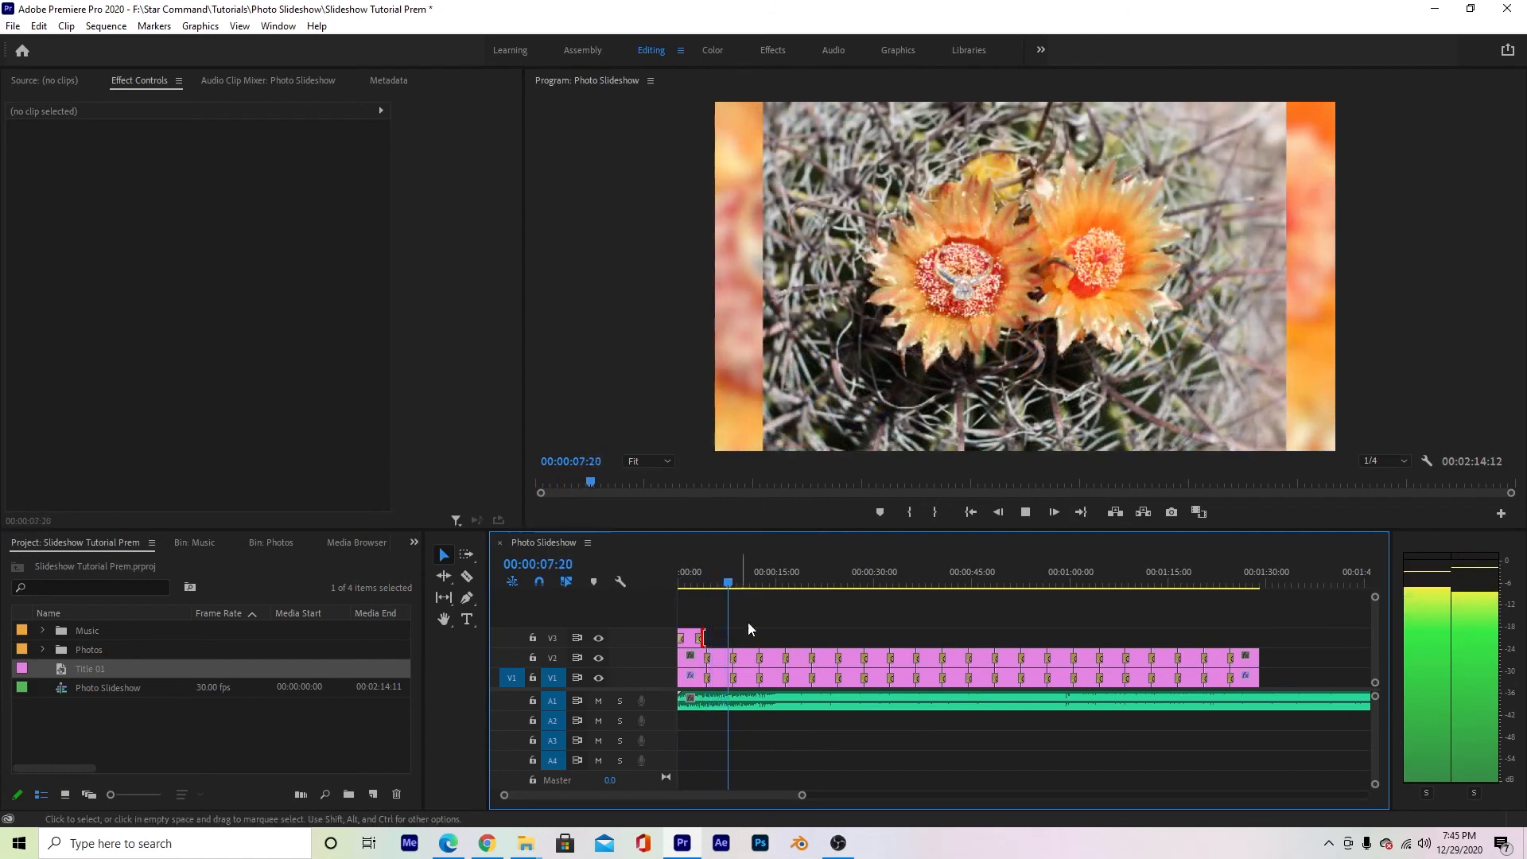
{"action": "left_click", "coordinate": [1424, 843]}
{"action": "left_click_drag", "start_coordinate": [1434, 805], "coordinate": [1289, 804]}
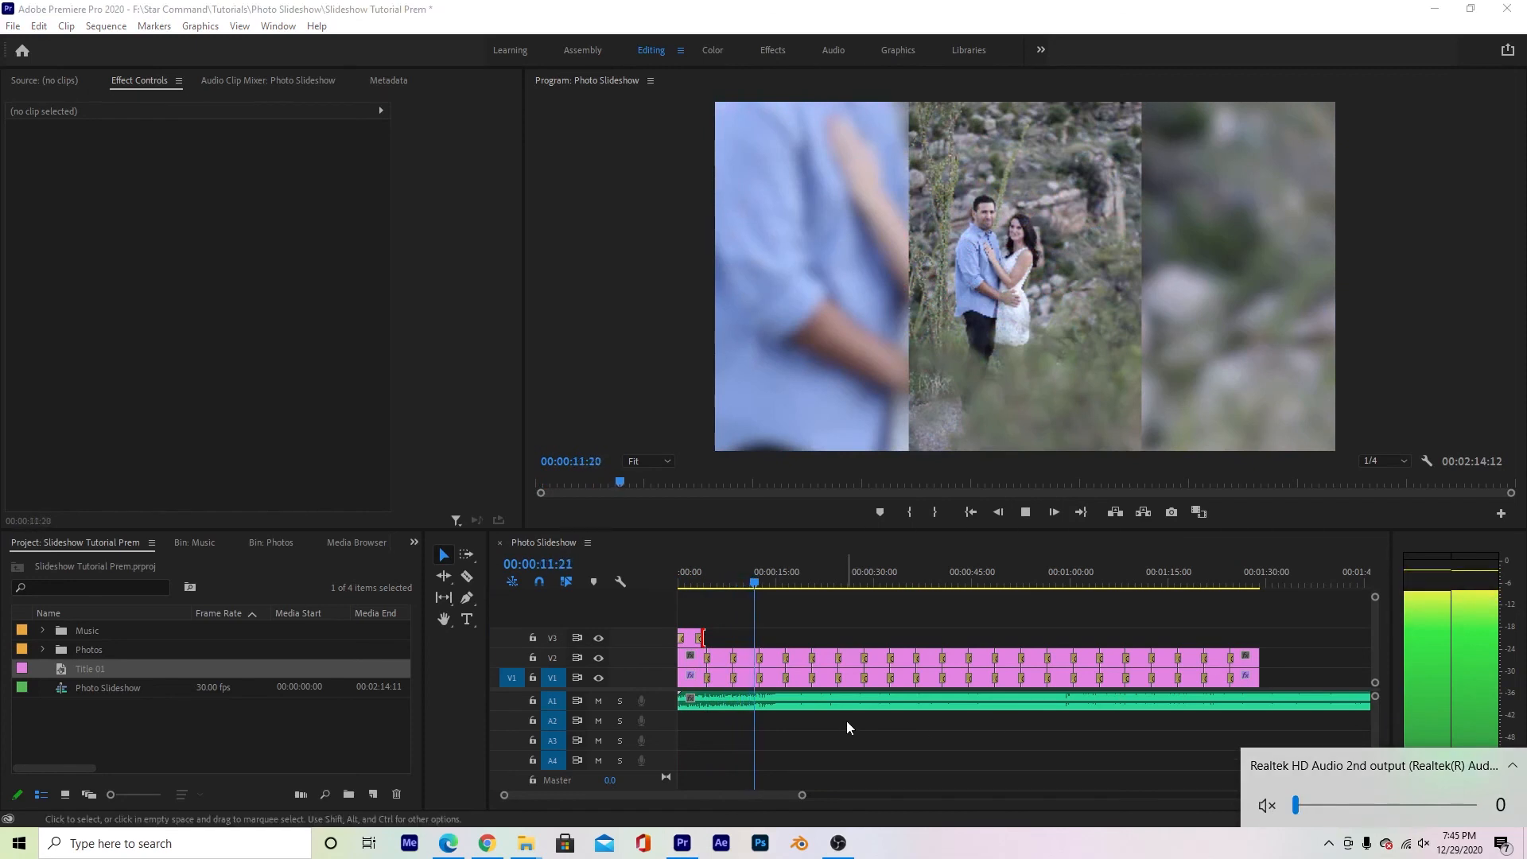
{"action": "left_click", "coordinate": [665, 579]}
{"action": "key", "text": "Home"}
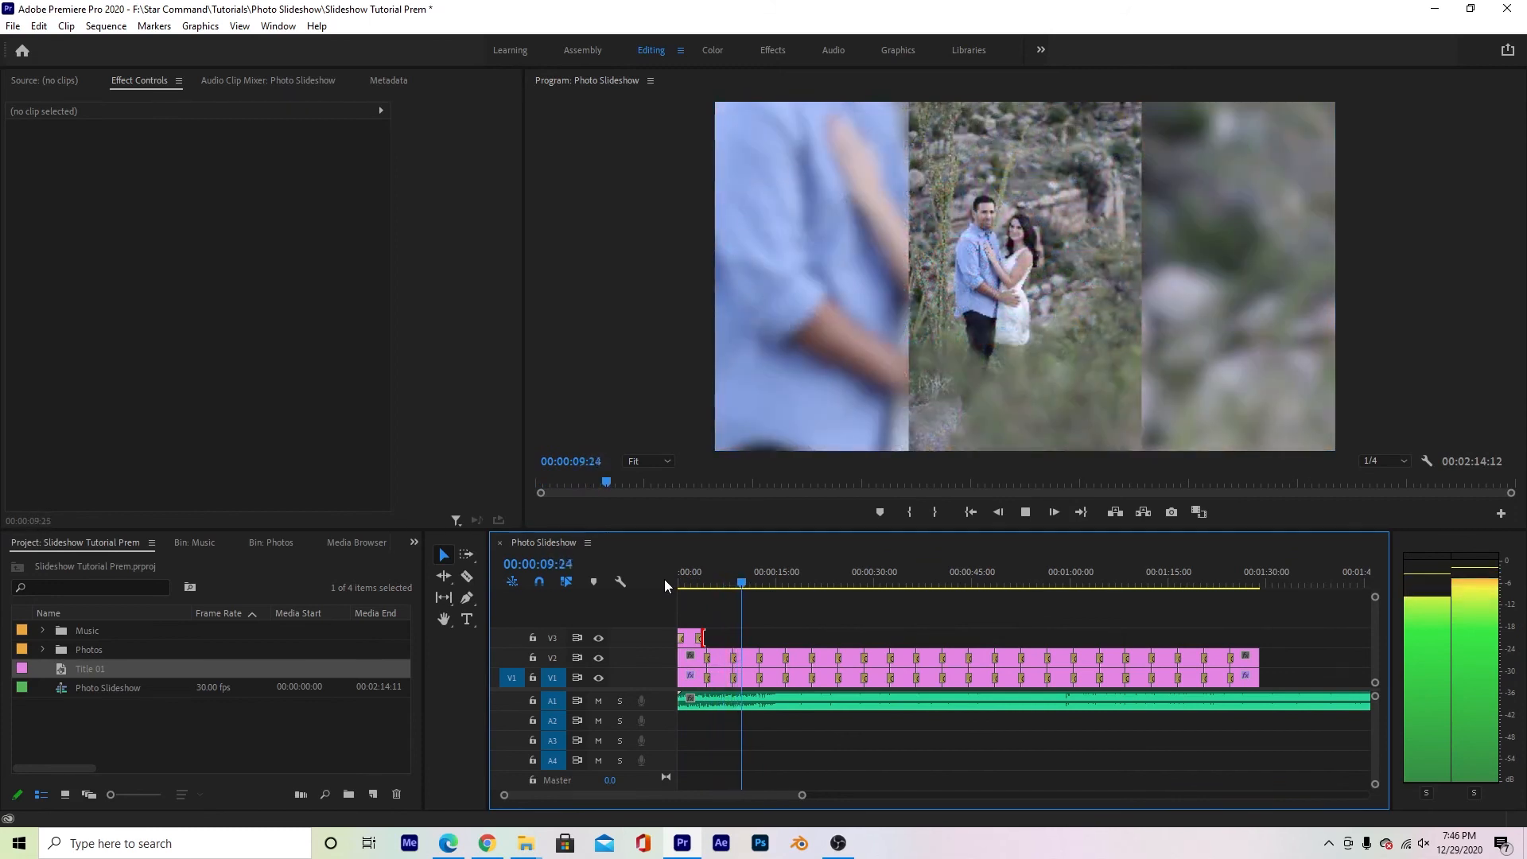
{"action": "key", "text": "space"}
- Set the vertical position of the blurred V1 copies to 1226 for IMG_3004.JPG and 1292 for IMG_3007.JPG
{"action": "left_click", "coordinate": [745, 677]}
{"action": "left_click_drag", "start_coordinate": [246, 163], "coordinate": [791, 163]}
{"action": "left_click", "coordinate": [776, 579]}
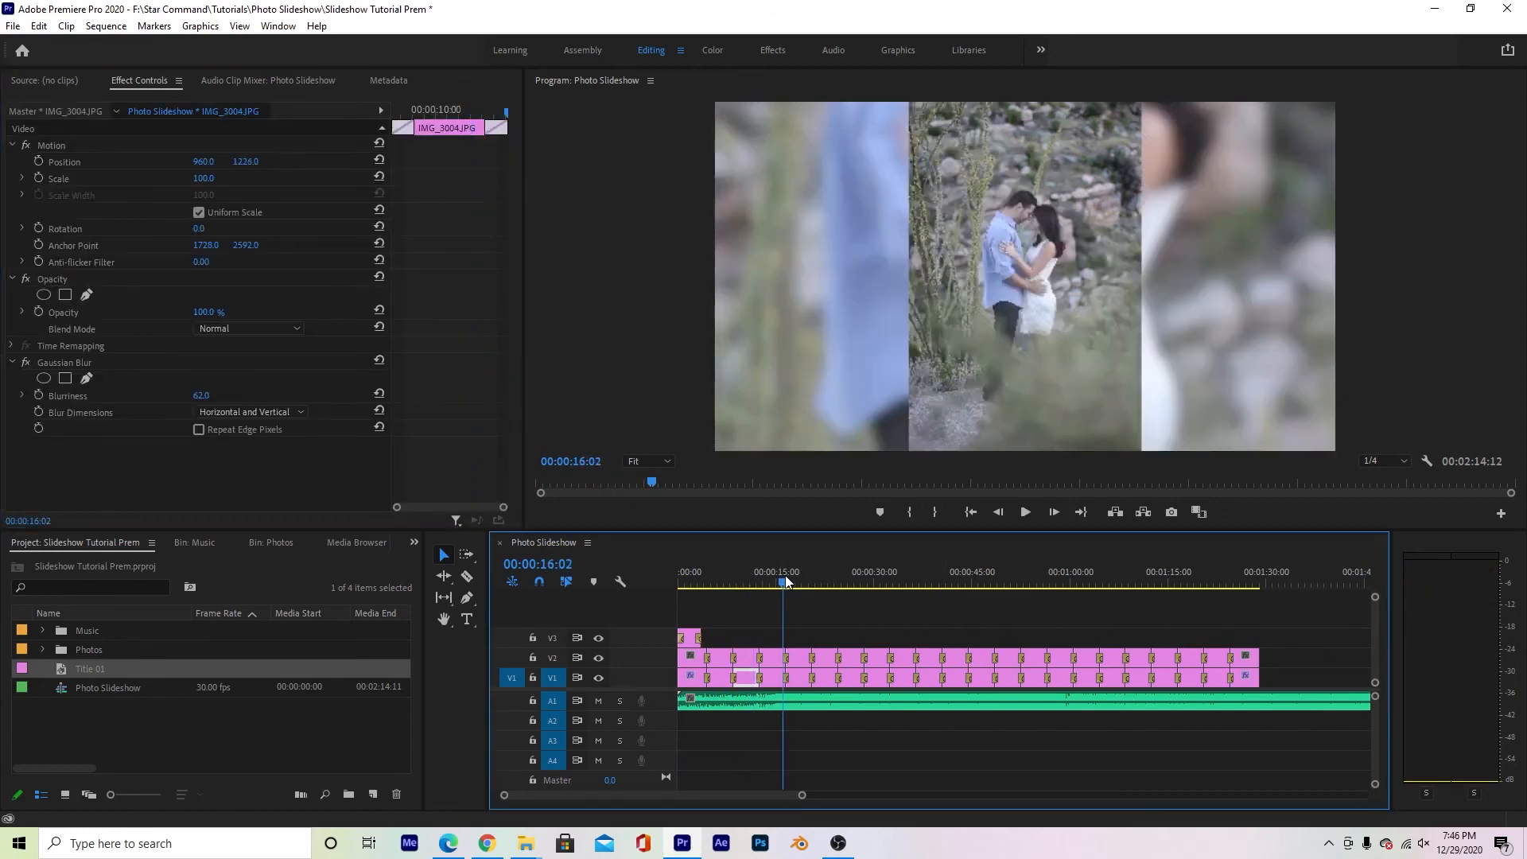
{"action": "left_click", "coordinate": [772, 678]}
{"action": "left_click_drag", "start_coordinate": [243, 162], "coordinate": [840, 162]}
{"action": "left_click", "coordinate": [805, 570]}
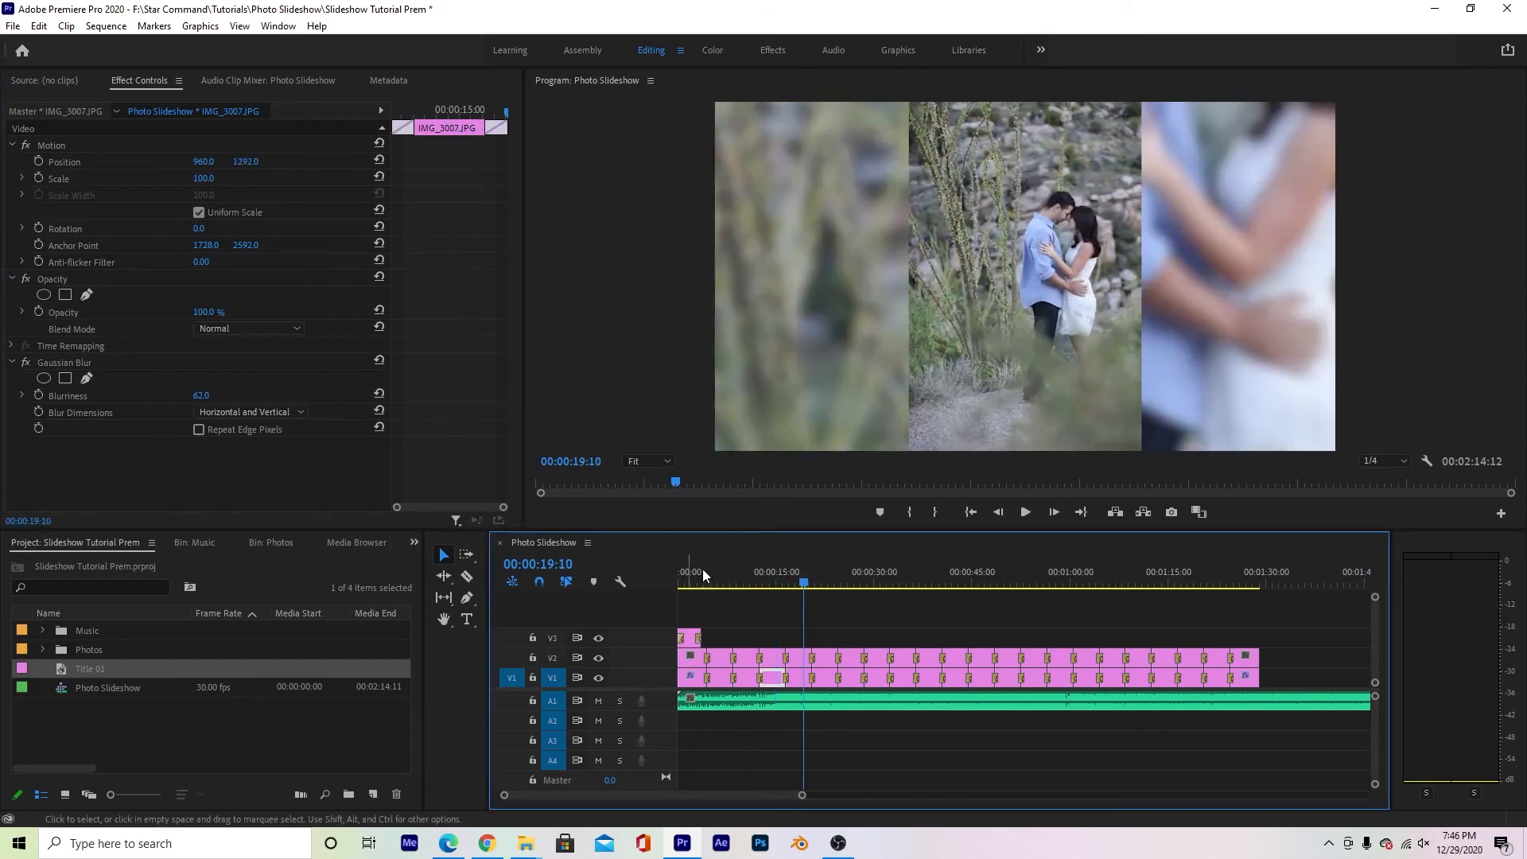